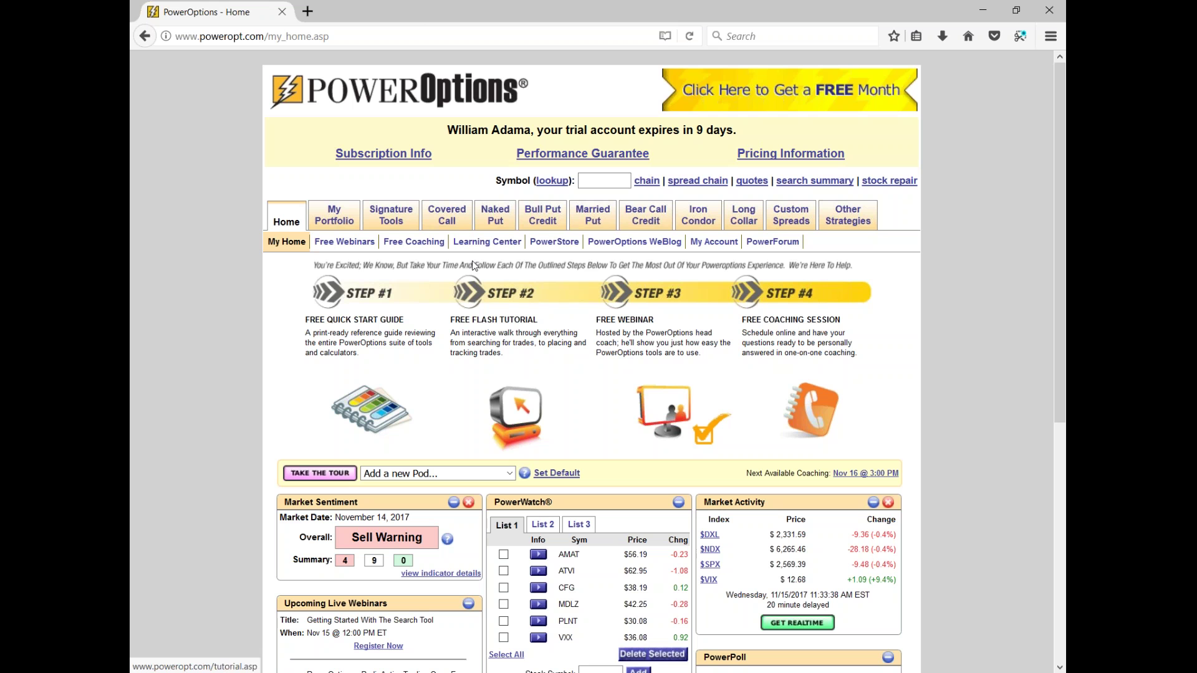
- Open the search tool for the Covered Call strategy
{"action": "mouse_move", "coordinate": [450, 212]}
{"action": "left_click", "coordinate": [450, 212]}
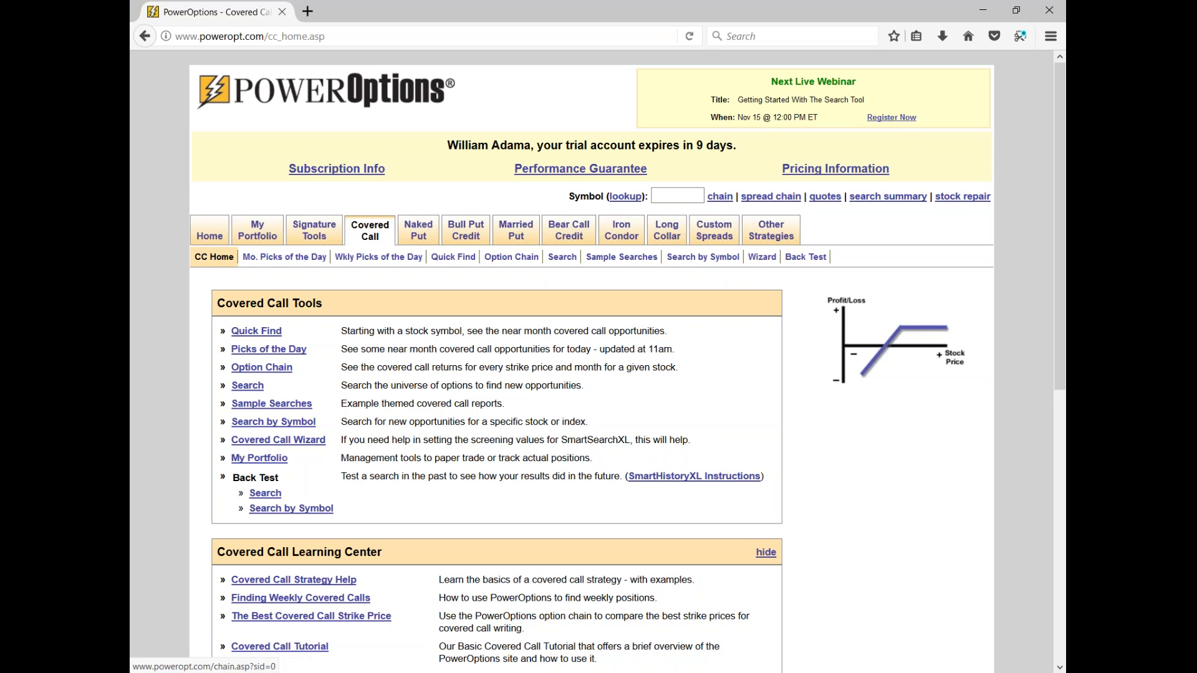
{"action": "left_click", "coordinate": [555, 265]}
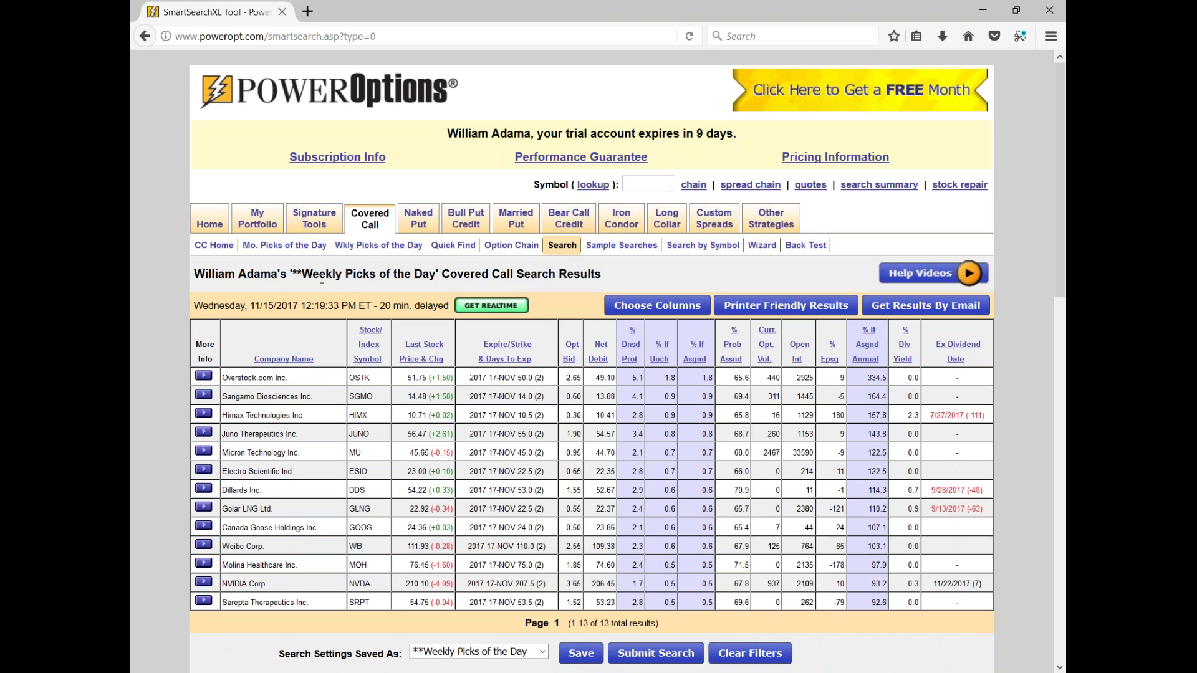
- Examine the Weekly Picks of the Day covered call results, their expiration and strike values, and the list of saved search settings
{"action": "scroll", "coordinate": [308, 275], "scroll_direction": "down", "scroll_amount": 3}
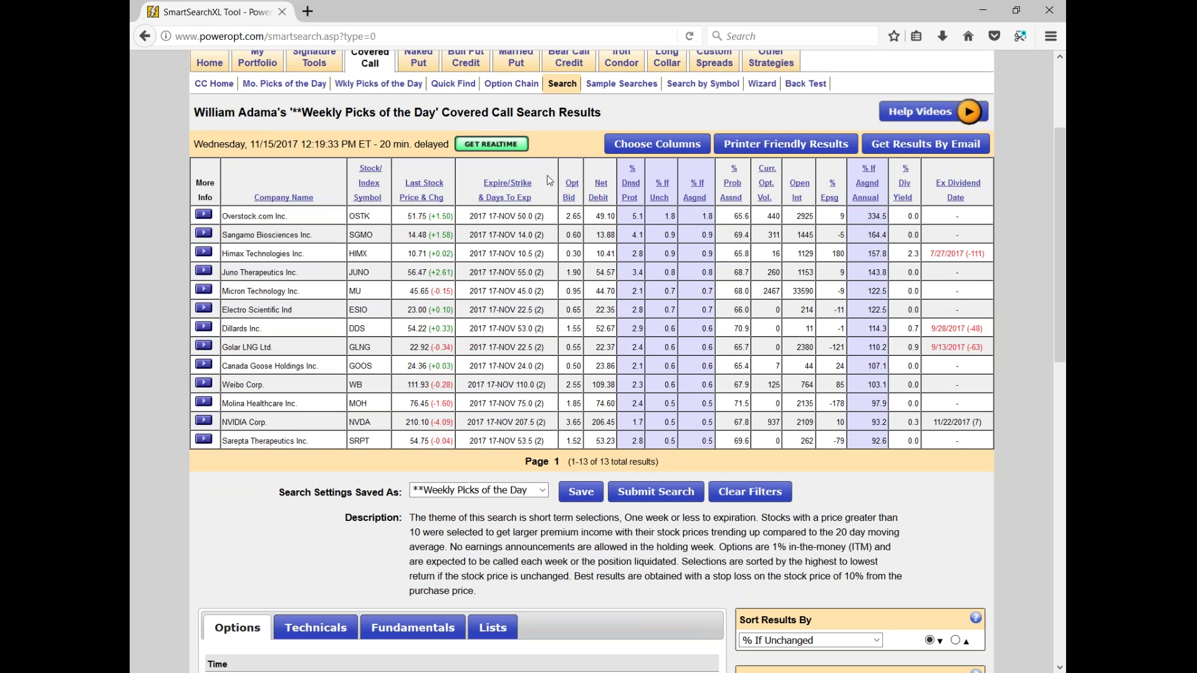
{"action": "scroll", "coordinate": [548, 181], "scroll_direction": "down", "scroll_amount": 4}
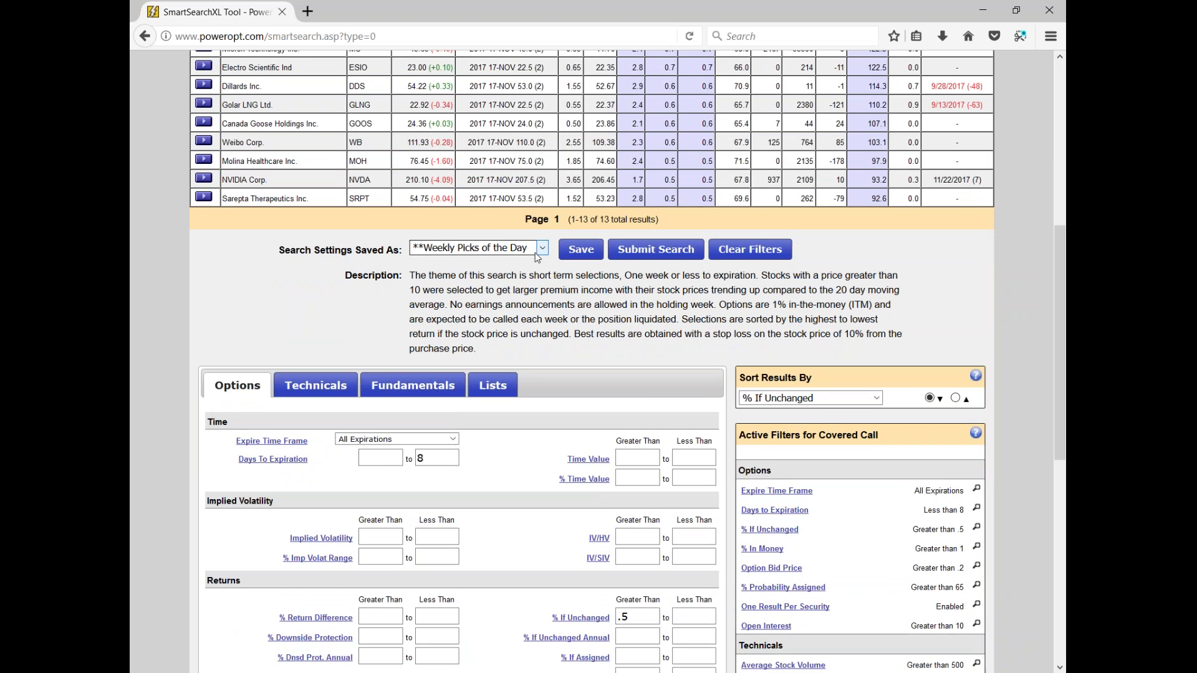
{"action": "left_click", "coordinate": [542, 250]}
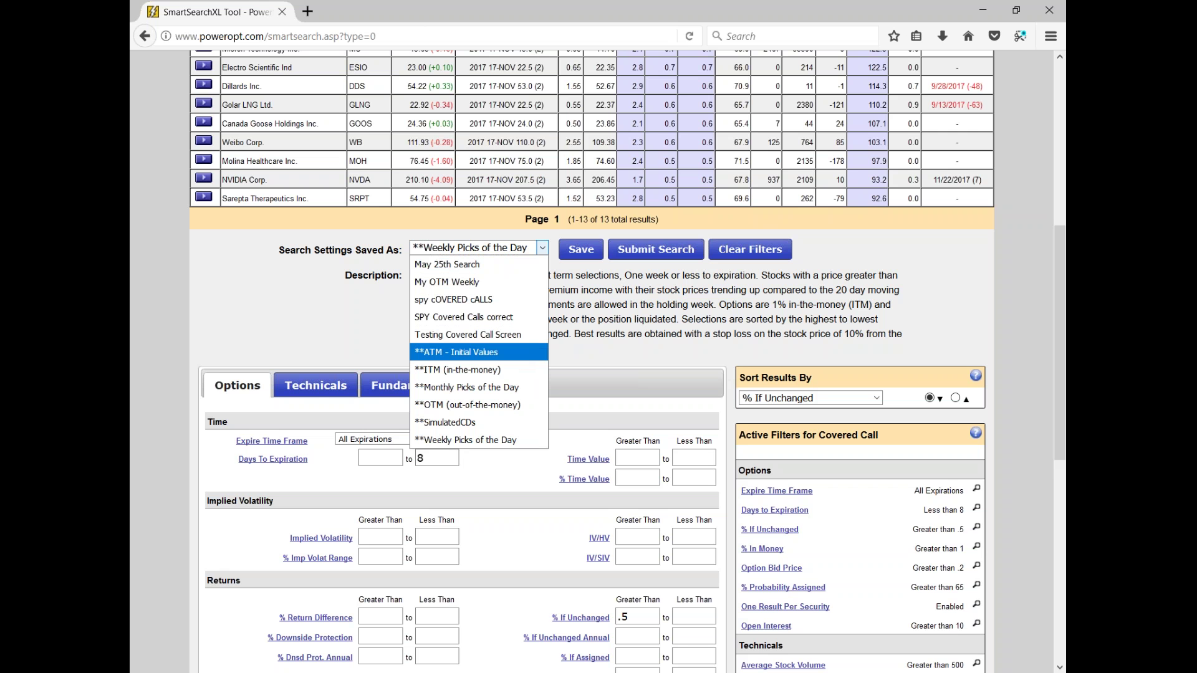
{"action": "left_click", "coordinate": [1055, 28]}
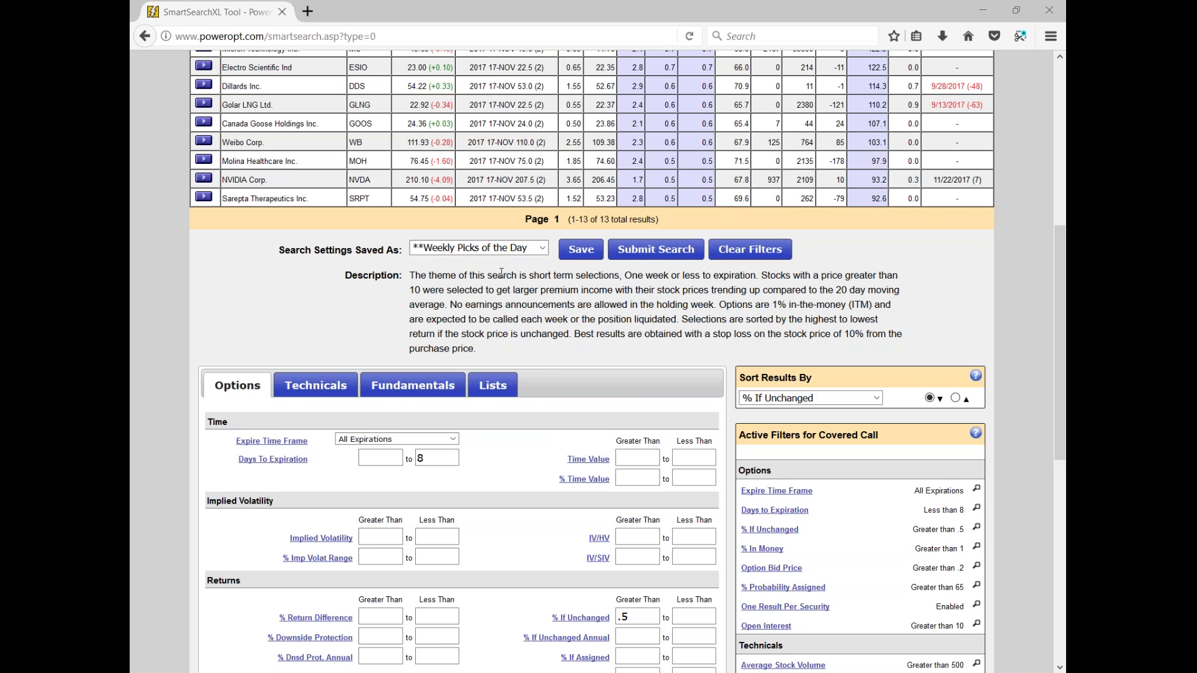
{"action": "left_click", "coordinate": [541, 248]}
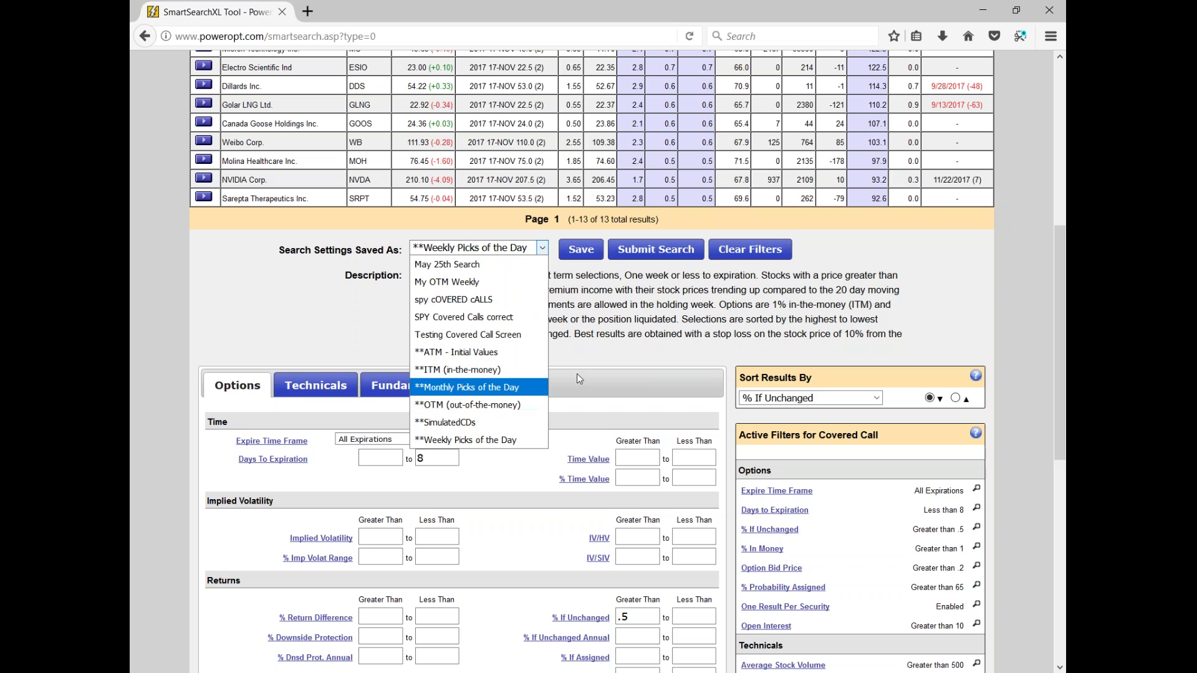
{"action": "left_click", "coordinate": [613, 357]}
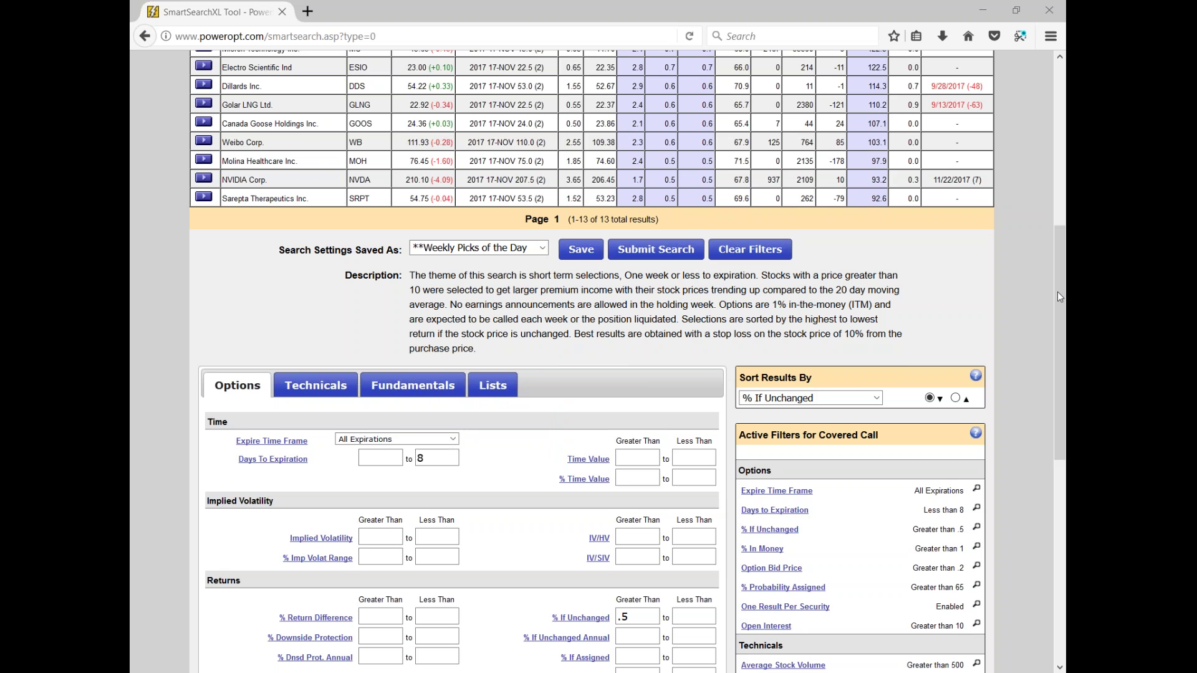
{"action": "scroll", "coordinate": [567, 330], "scroll_direction": "up", "scroll_amount": 3}
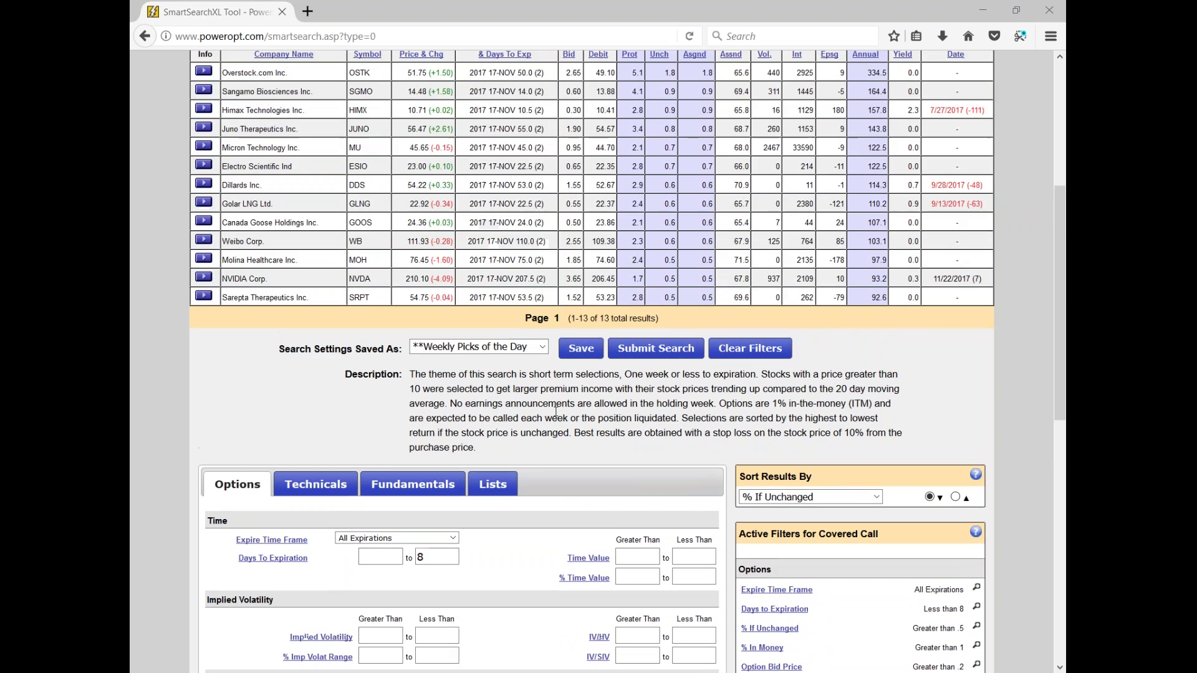
{"action": "scroll", "coordinate": [556, 412], "scroll_direction": "up", "scroll_amount": 2}
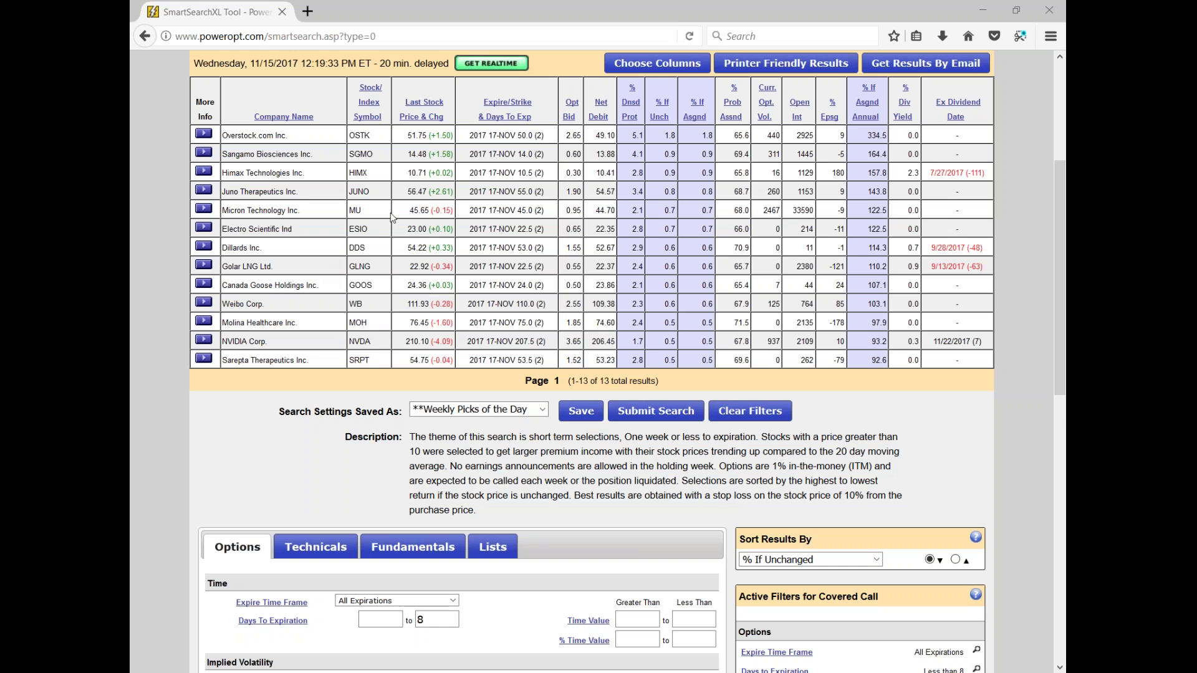
{"action": "left_click_drag", "start_coordinate": [489, 190], "coordinate": [531, 192]}
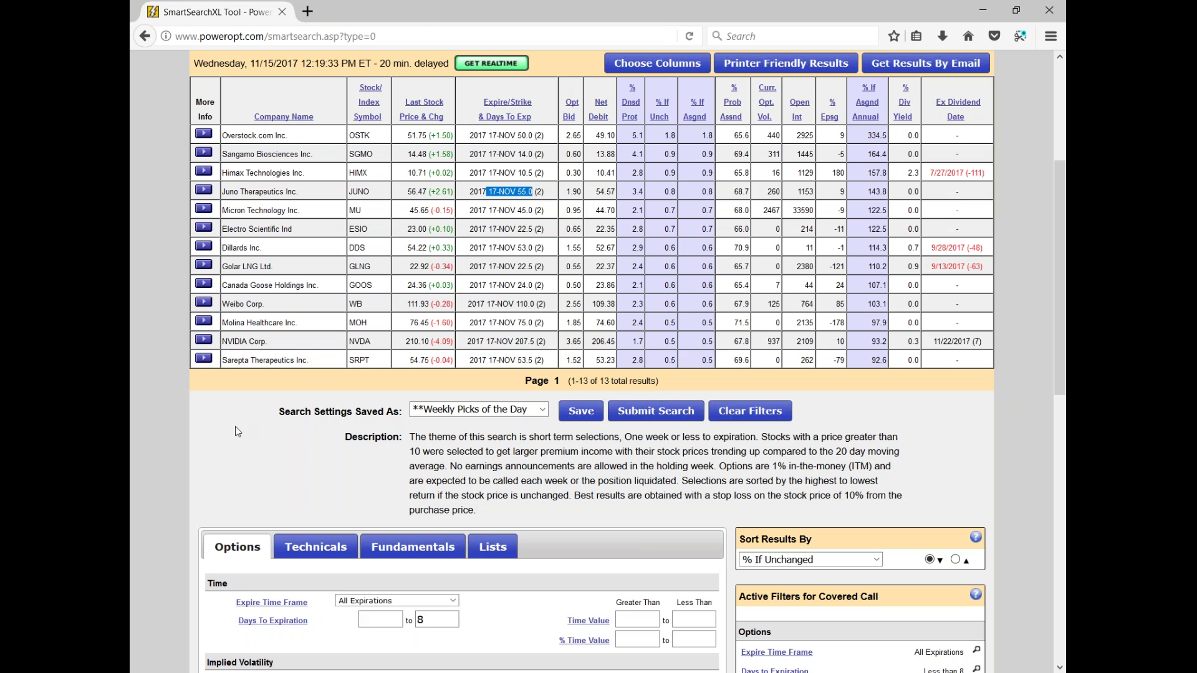
- Review the option, technical and fundamental filters of the Weekly Picks of the Day search, temporarily marking them in the active filters summary
{"action": "scroll", "coordinate": [235, 428], "scroll_direction": "down", "scroll_amount": 4}
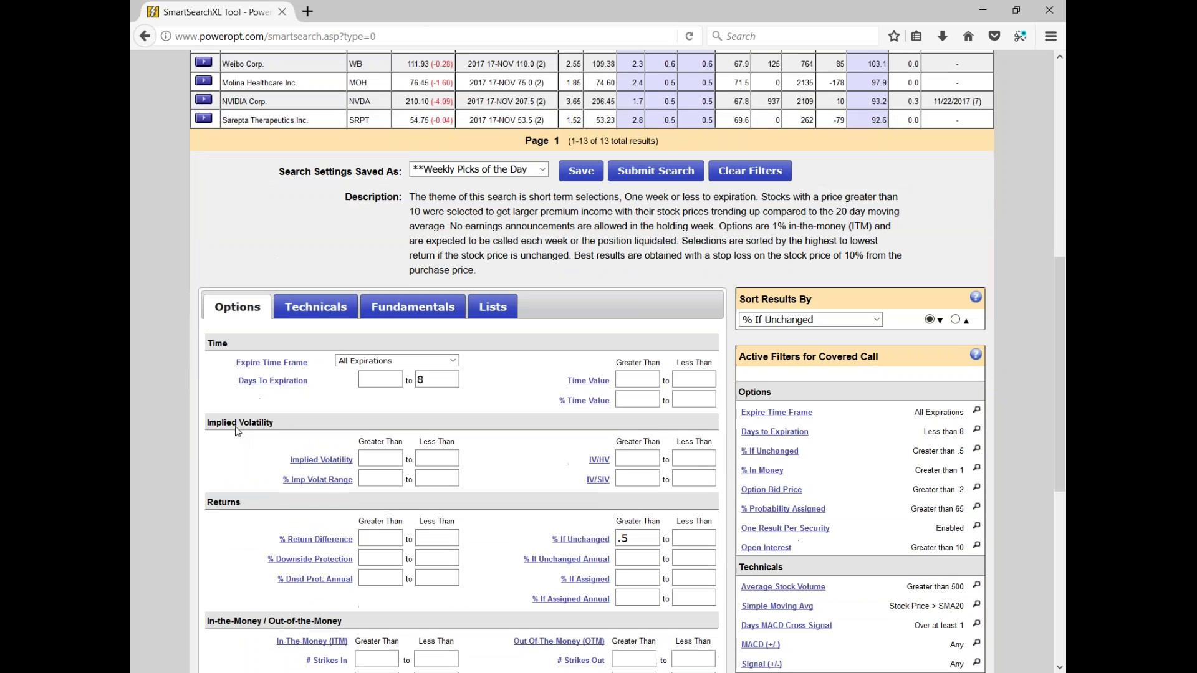
{"action": "scroll", "coordinate": [235, 431], "scroll_direction": "down", "scroll_amount": 3}
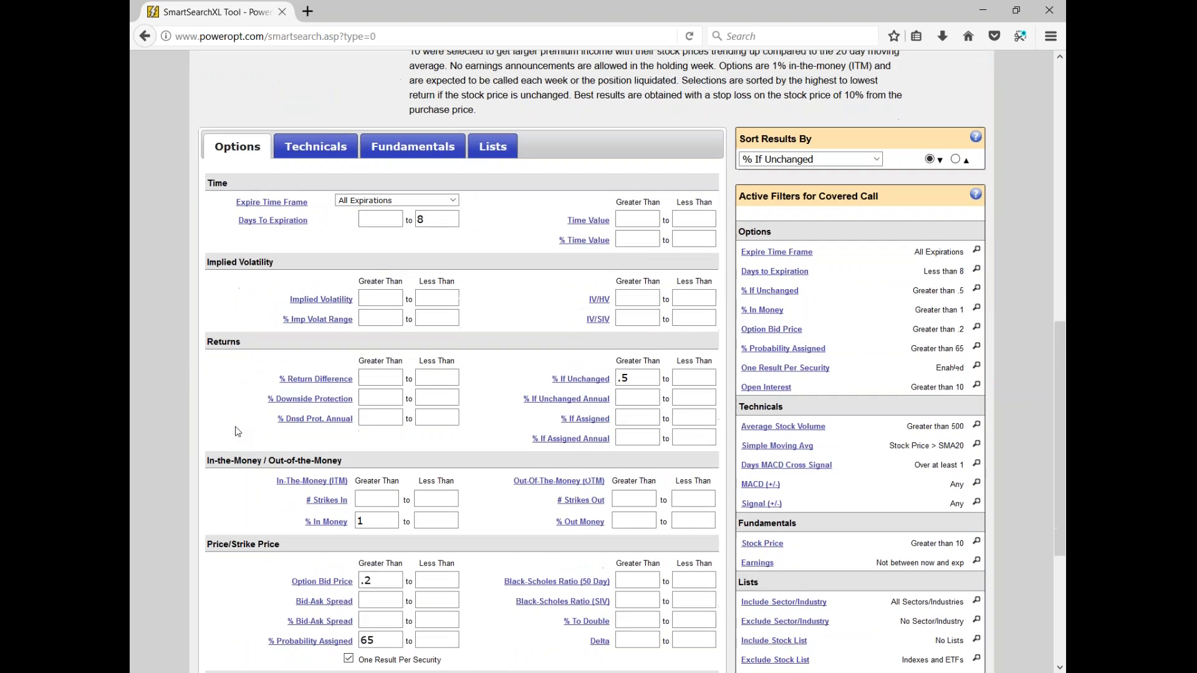
{"action": "scroll", "coordinate": [235, 431], "scroll_direction": "down", "scroll_amount": 1}
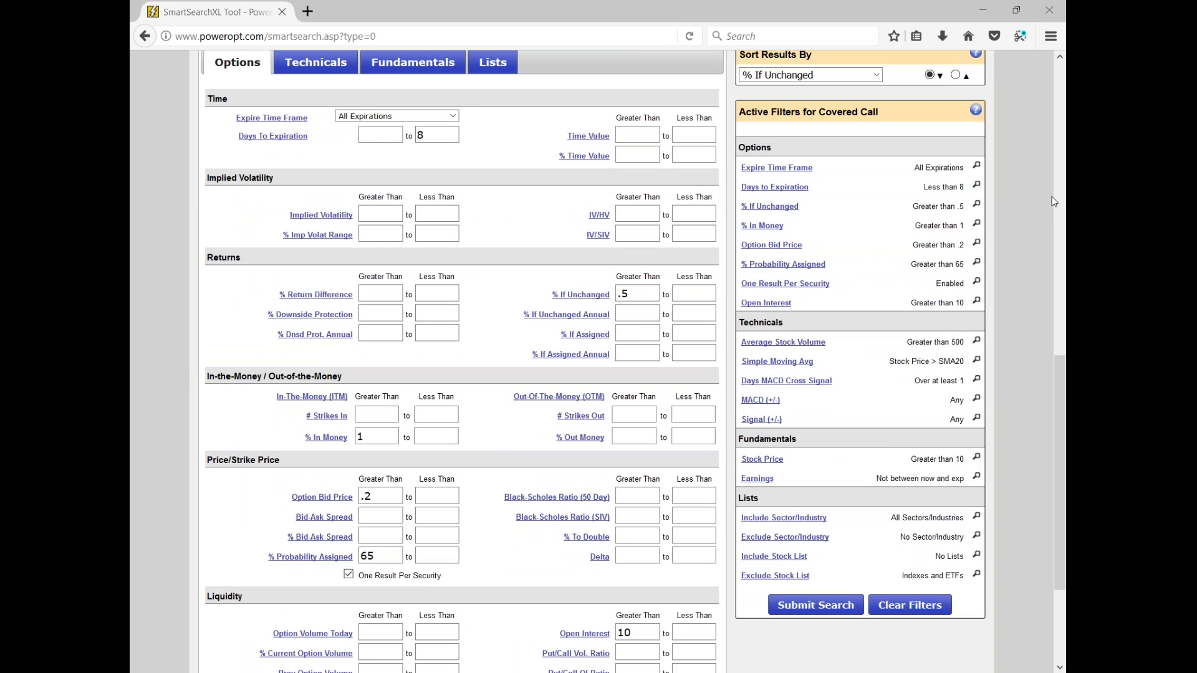
{"action": "mouse_move", "coordinate": [906, 138]}
{"action": "left_mouse_down"}
{"action": "mouse_move", "coordinate": [873, 353]}
{"action": "mouse_move", "coordinate": [877, 530]}
{"action": "mouse_move", "coordinate": [902, 585]}
{"action": "left_mouse_up"}
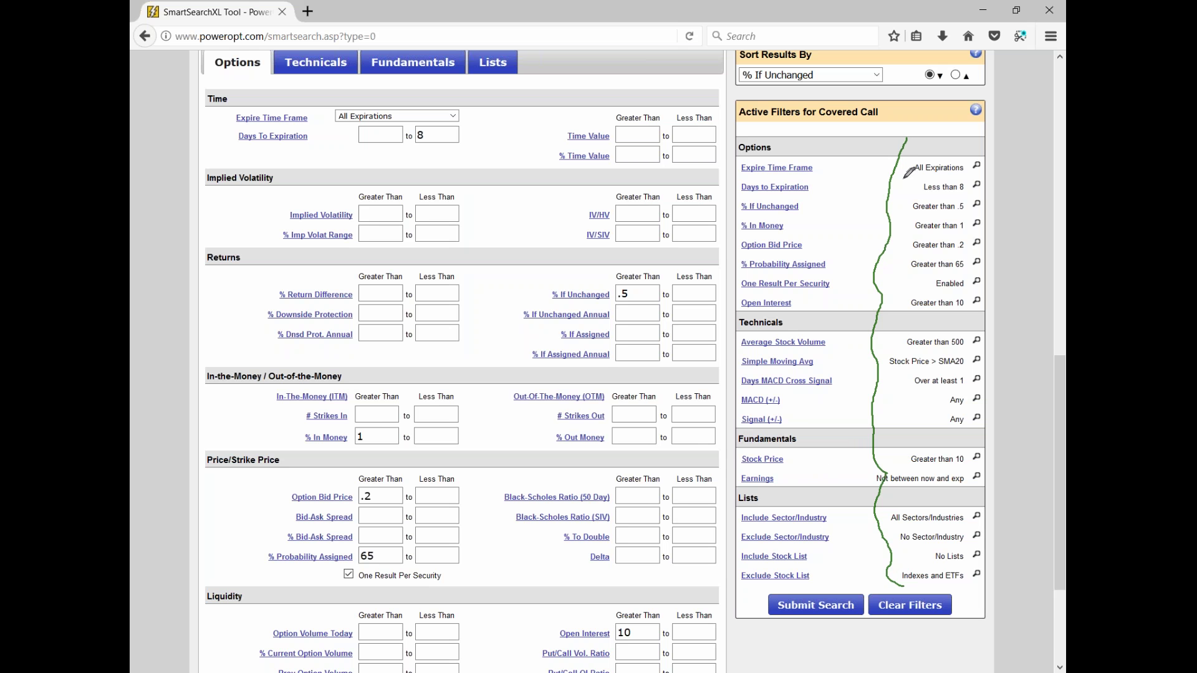
{"action": "mouse_move", "coordinate": [907, 180]}
{"action": "left_mouse_down"}
{"action": "mouse_move", "coordinate": [931, 174]}
{"action": "mouse_move", "coordinate": [910, 218]}
{"action": "mouse_move", "coordinate": [932, 202]}
{"action": "mouse_move", "coordinate": [907, 246]}
{"action": "left_mouse_up"}
{"action": "left_click_drag", "start_coordinate": [907, 333], "coordinate": [910, 400]}
{"action": "mouse_move", "coordinate": [905, 455]}
{"action": "left_mouse_down"}
{"action": "mouse_move", "coordinate": [886, 462]}
{"action": "mouse_move", "coordinate": [884, 478]}
{"action": "left_mouse_up"}
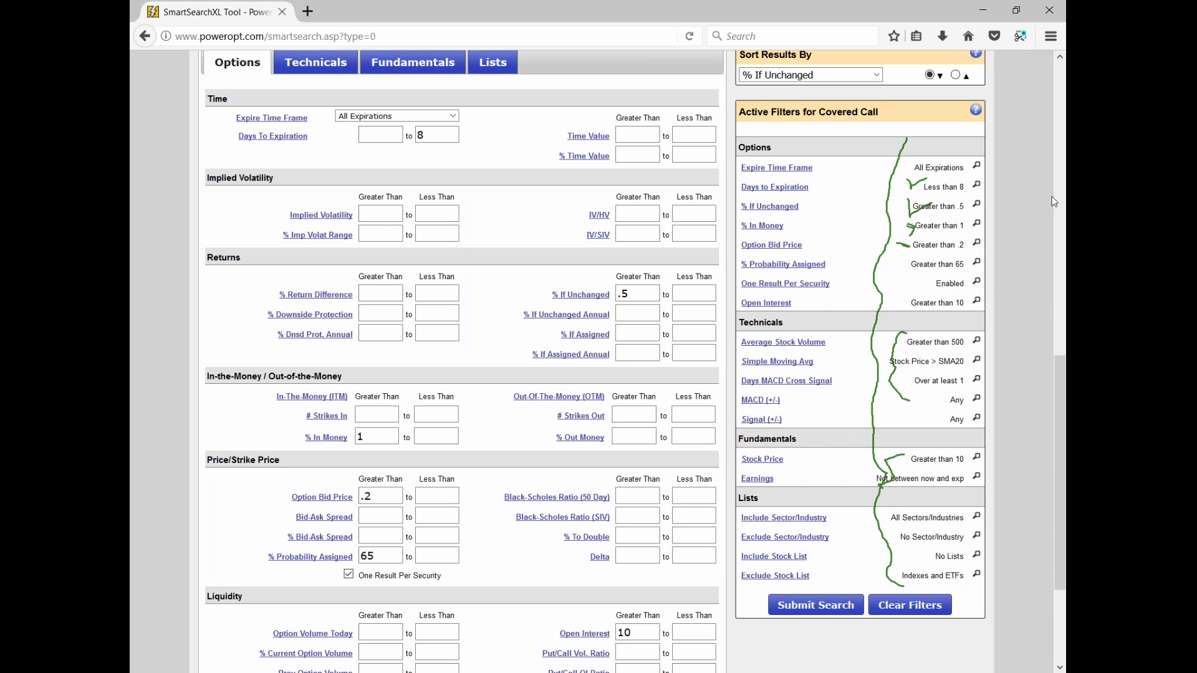
{"action": "left_click", "coordinate": [1036, 284]}
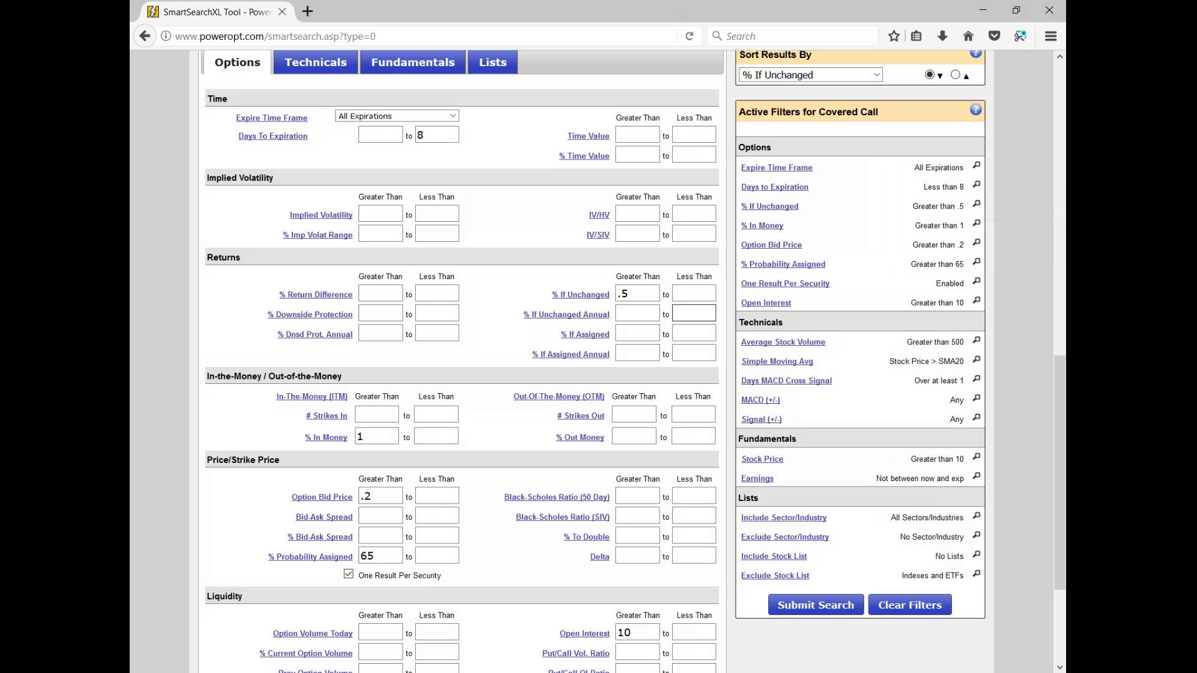
- Set the Days To Expiration filter to a range from 2 to 14
{"action": "left_click", "coordinate": [438, 139]}
{"action": "key", "text": "BackSpace"}
{"action": "left_click", "coordinate": [395, 132]}
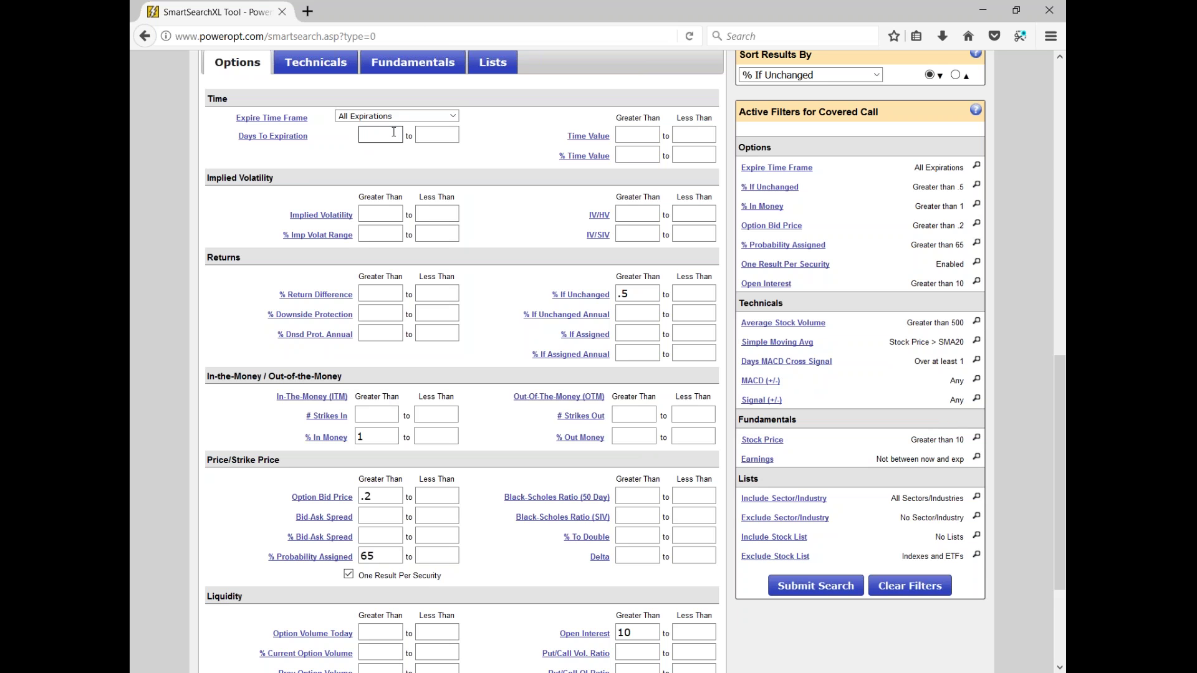
{"action": "type", "text": "2"}
{"action": "left_click", "coordinate": [429, 132]}
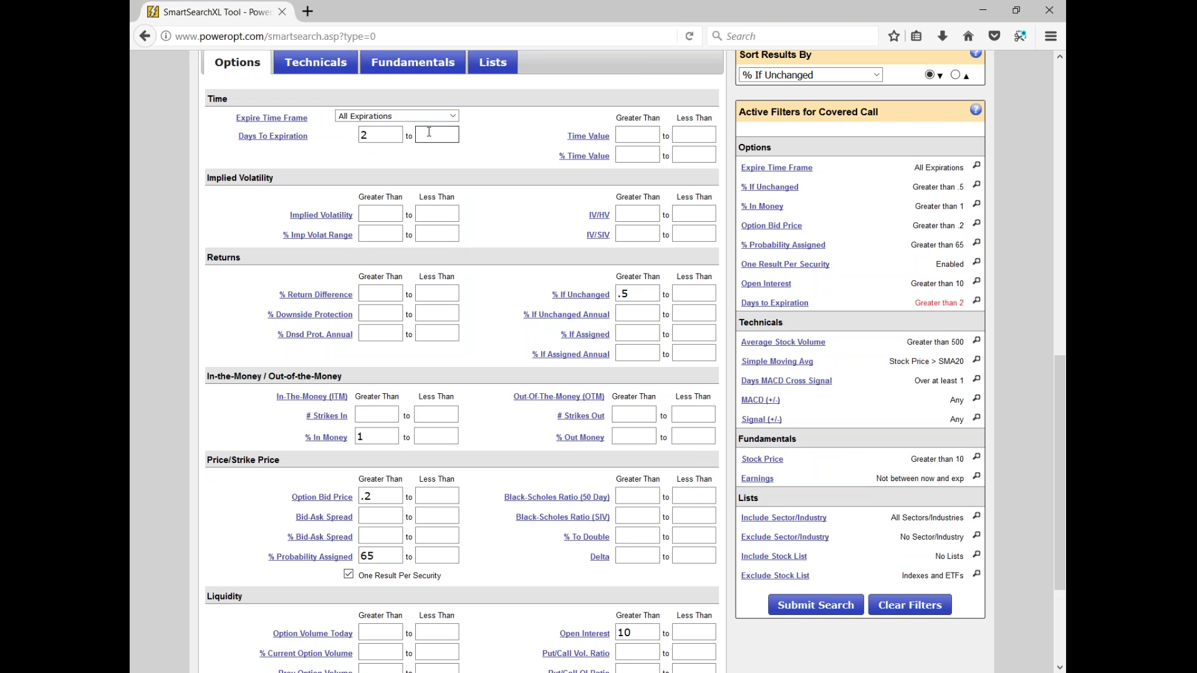
{"action": "type", "text": "14"}
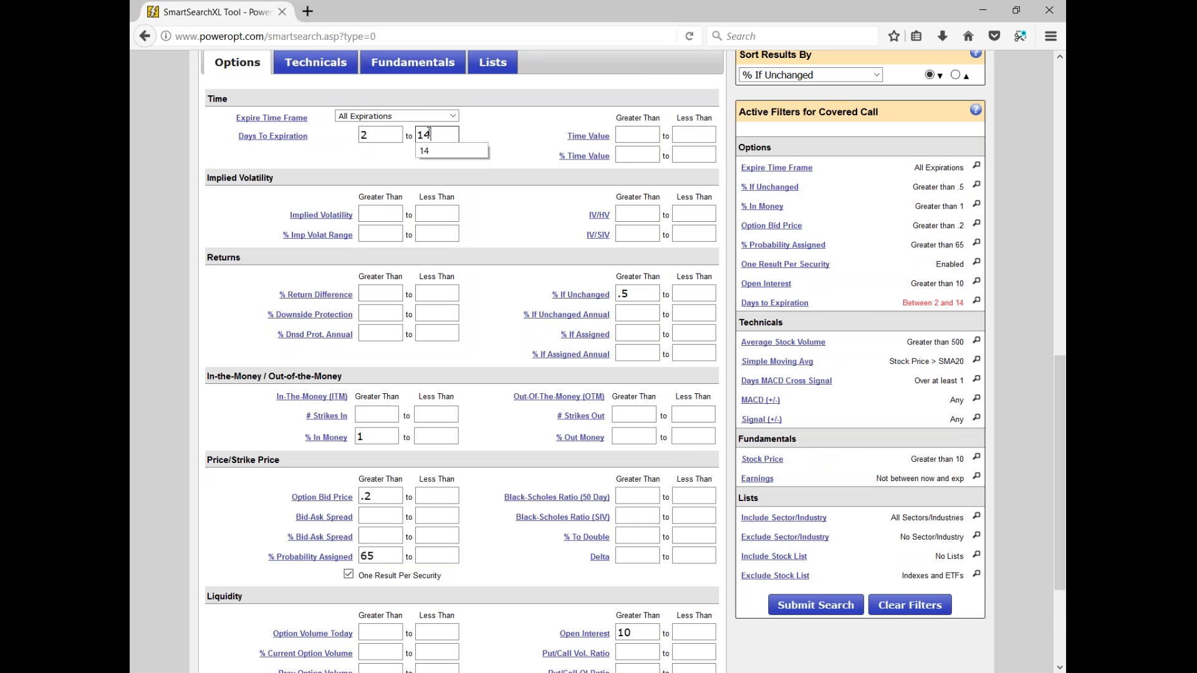
- Clear the % In Money minimum, set % Out Money to greater than 0, and submit the search
{"action": "scroll", "coordinate": [375, 348], "scroll_direction": "down", "scroll_amount": 2}
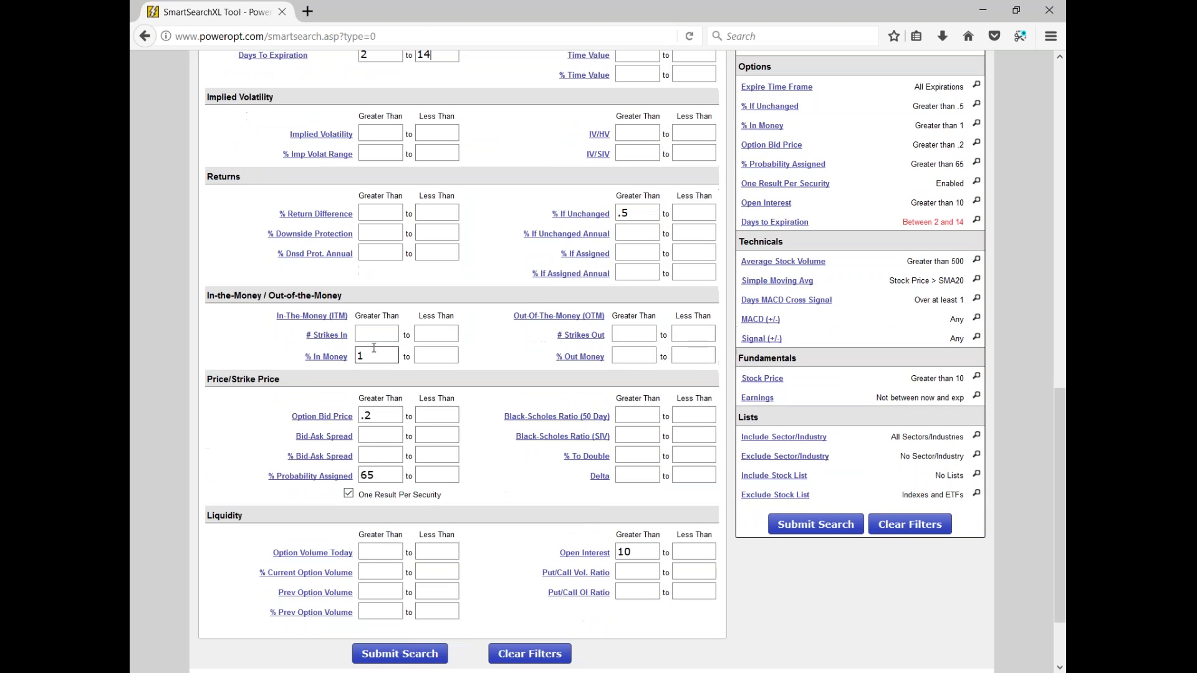
{"action": "left_click", "coordinate": [374, 354]}
{"action": "left_click", "coordinate": [316, 362]}
{"action": "left_click_drag", "start_coordinate": [914, 126], "coordinate": [962, 136]}
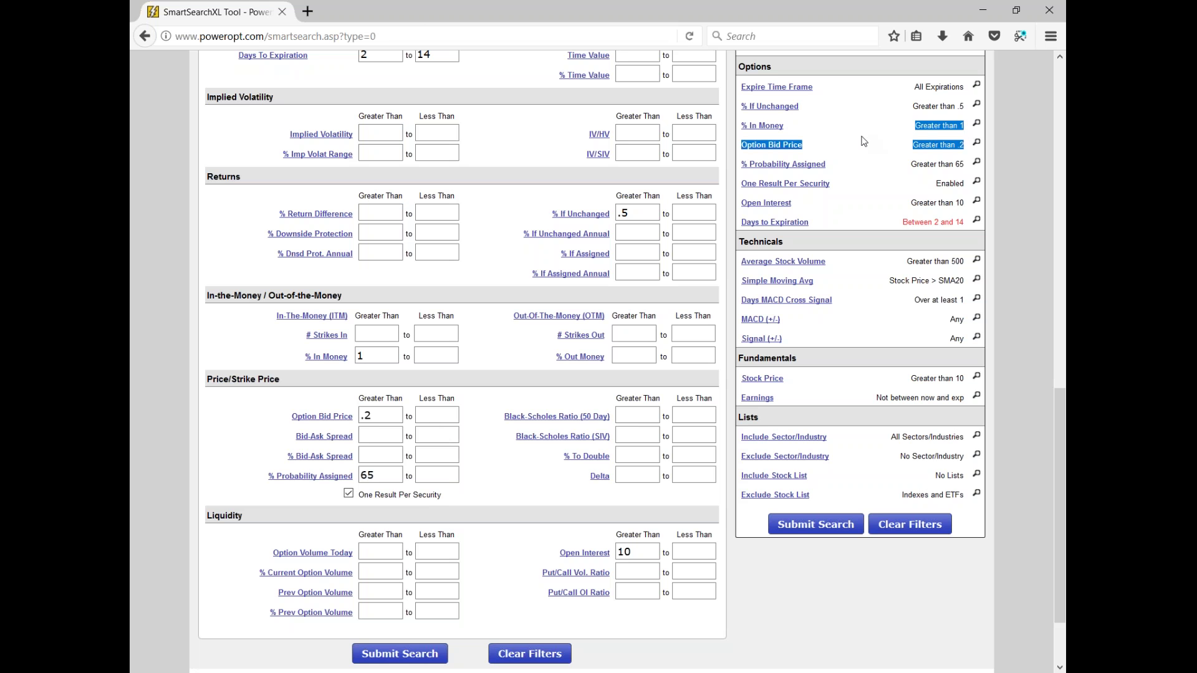
{"action": "left_click", "coordinate": [386, 361]}
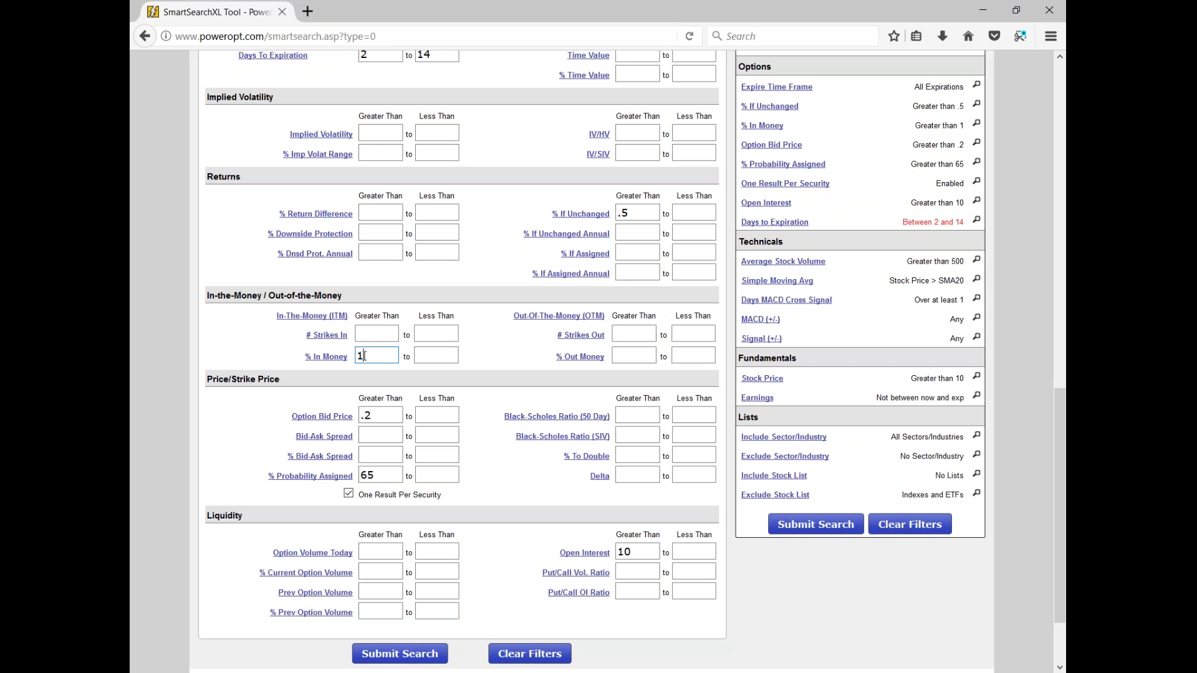
{"action": "key", "text": "BackSpace"}
{"action": "left_click", "coordinate": [625, 358]}
{"action": "type", "text": "0"}
{"action": "left_click", "coordinate": [580, 337]}
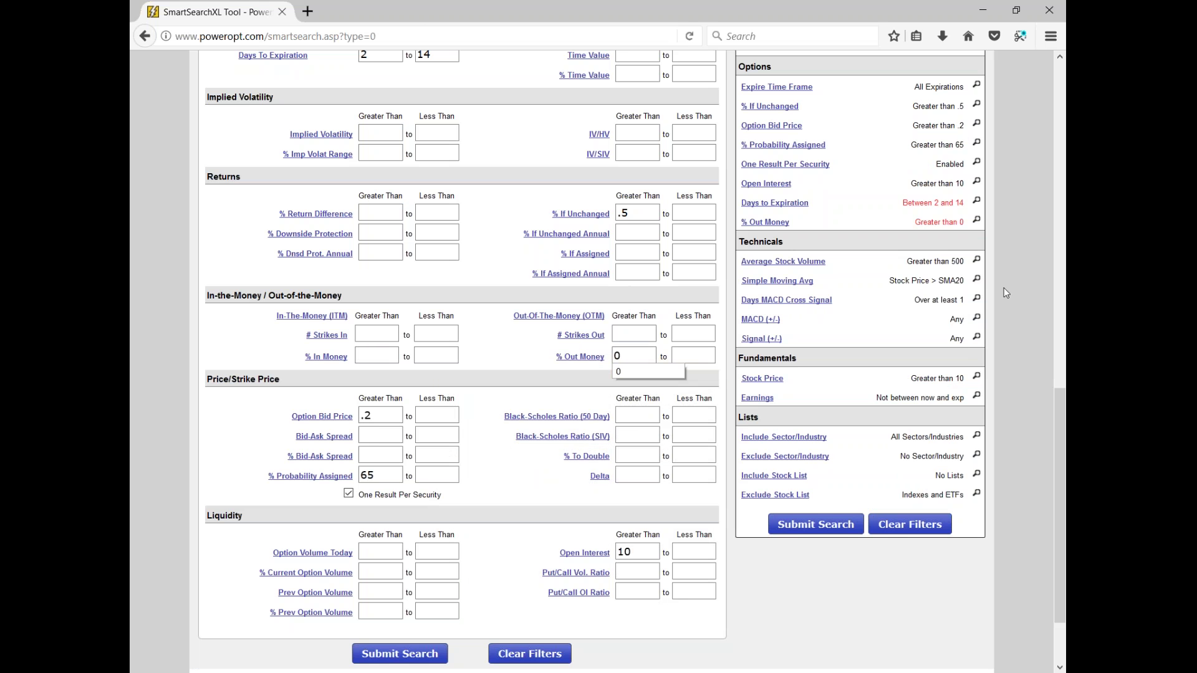
{"action": "left_click", "coordinate": [815, 524]}
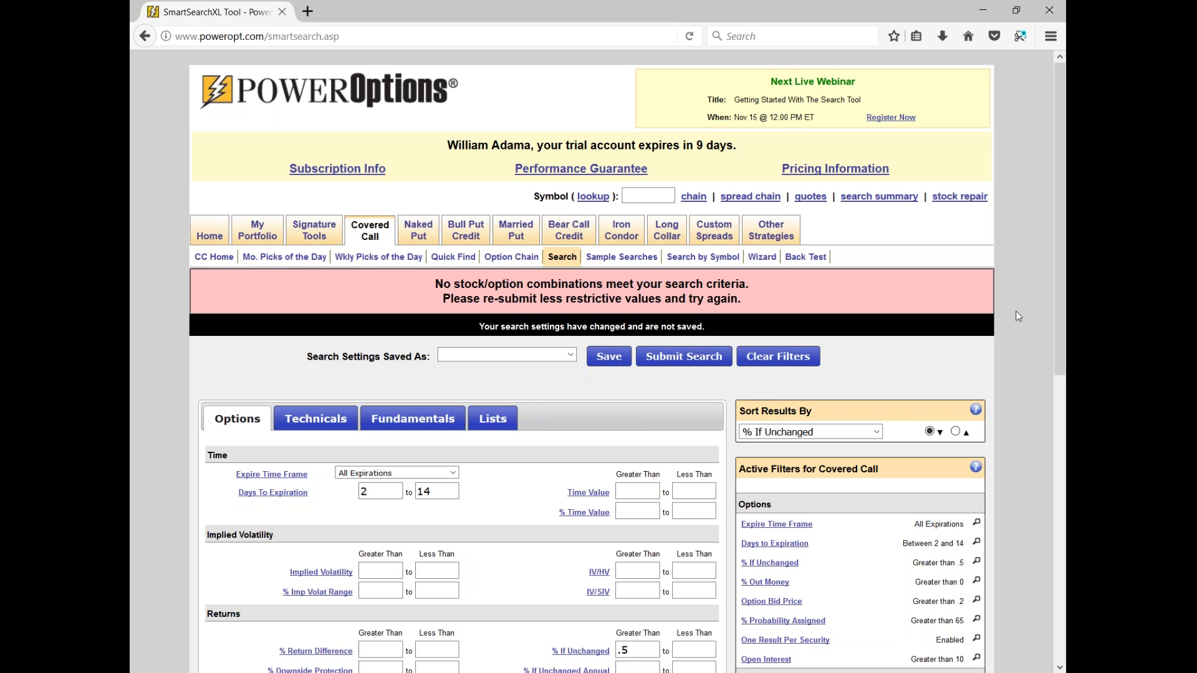
- Remove the % Probability Assigned minimum and resubmit the covered call search
{"action": "scroll", "coordinate": [558, 383], "scroll_direction": "down", "scroll_amount": 3}
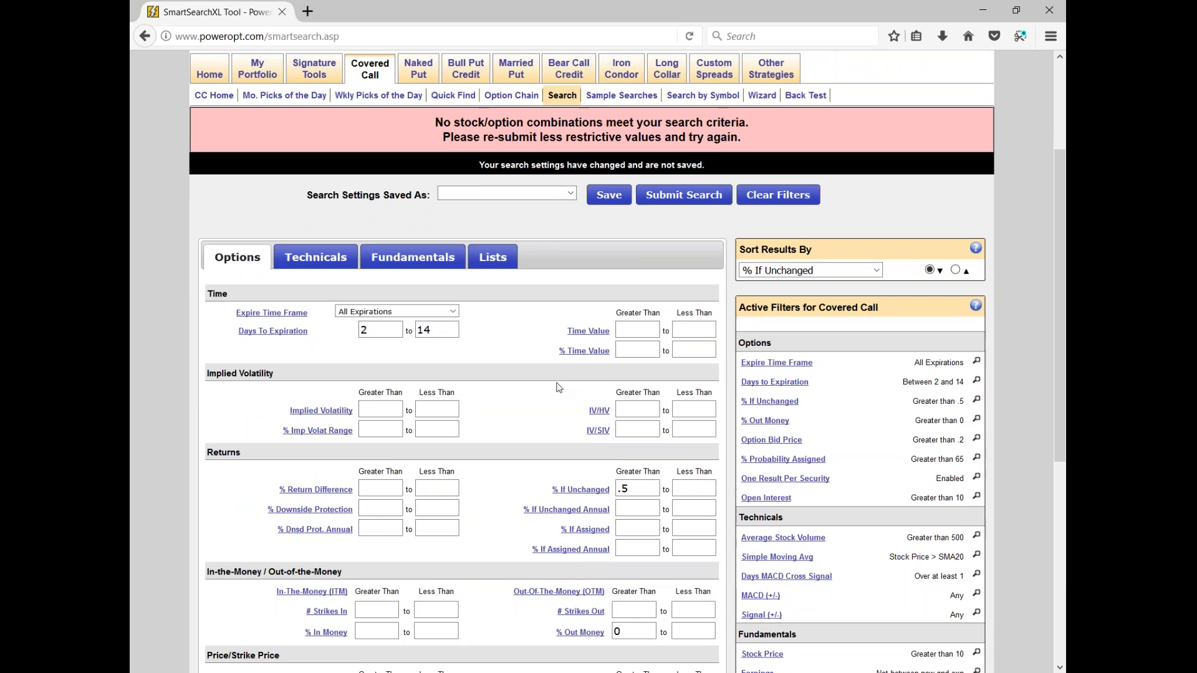
{"action": "scroll", "coordinate": [559, 388], "scroll_direction": "down", "scroll_amount": 4}
{"action": "left_click", "coordinate": [571, 307]}
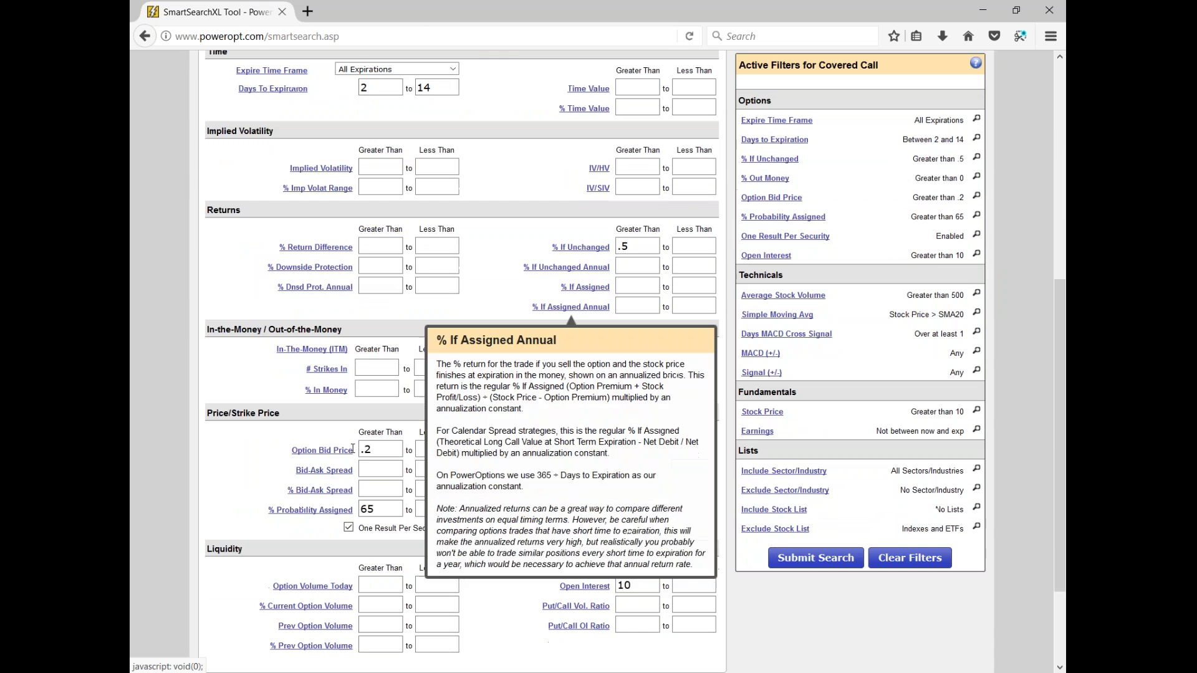
{"action": "left_click", "coordinate": [353, 449]}
{"action": "scroll", "coordinate": [361, 248], "scroll_direction": "down", "scroll_amount": 2}
{"action": "left_click", "coordinate": [378, 308]}
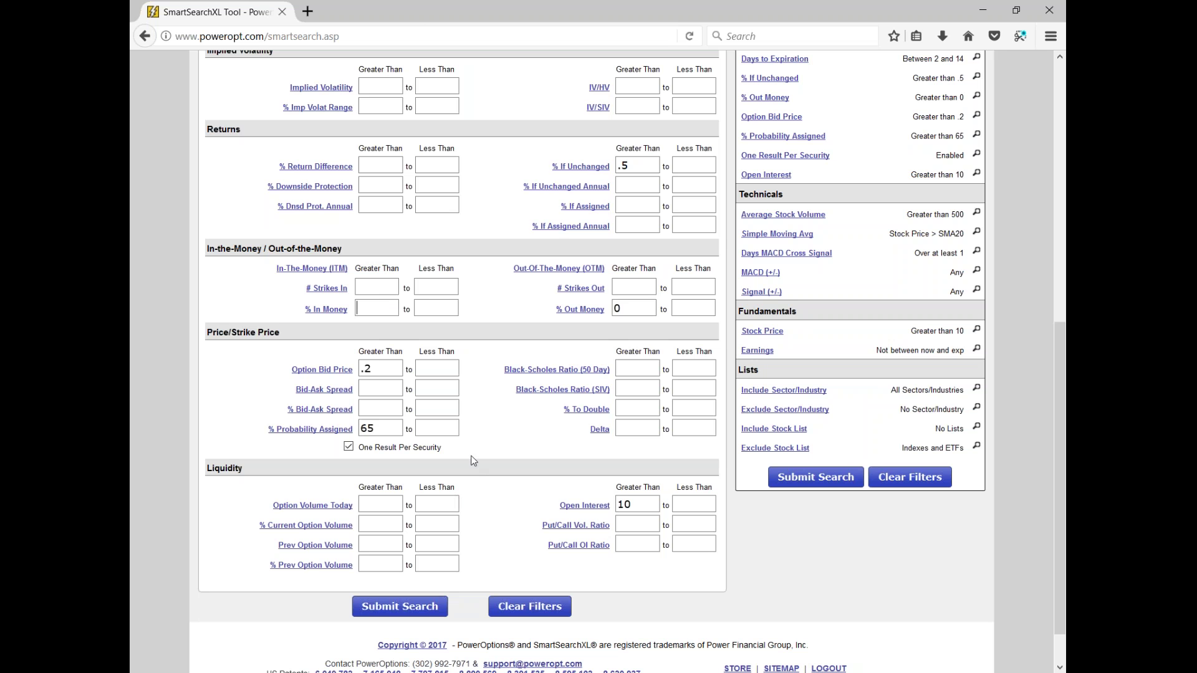
{"action": "left_click_drag", "start_coordinate": [379, 428], "coordinate": [356, 429]}
{"action": "key", "text": "BackSpace"}
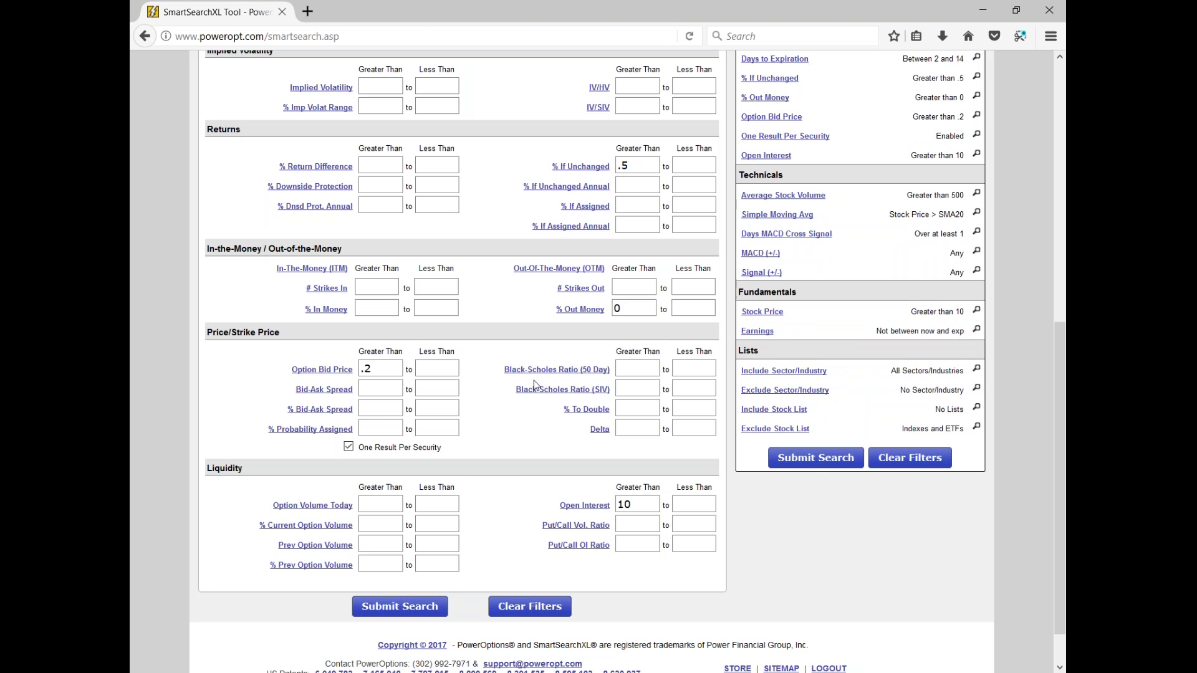
{"action": "left_click", "coordinate": [819, 465]}
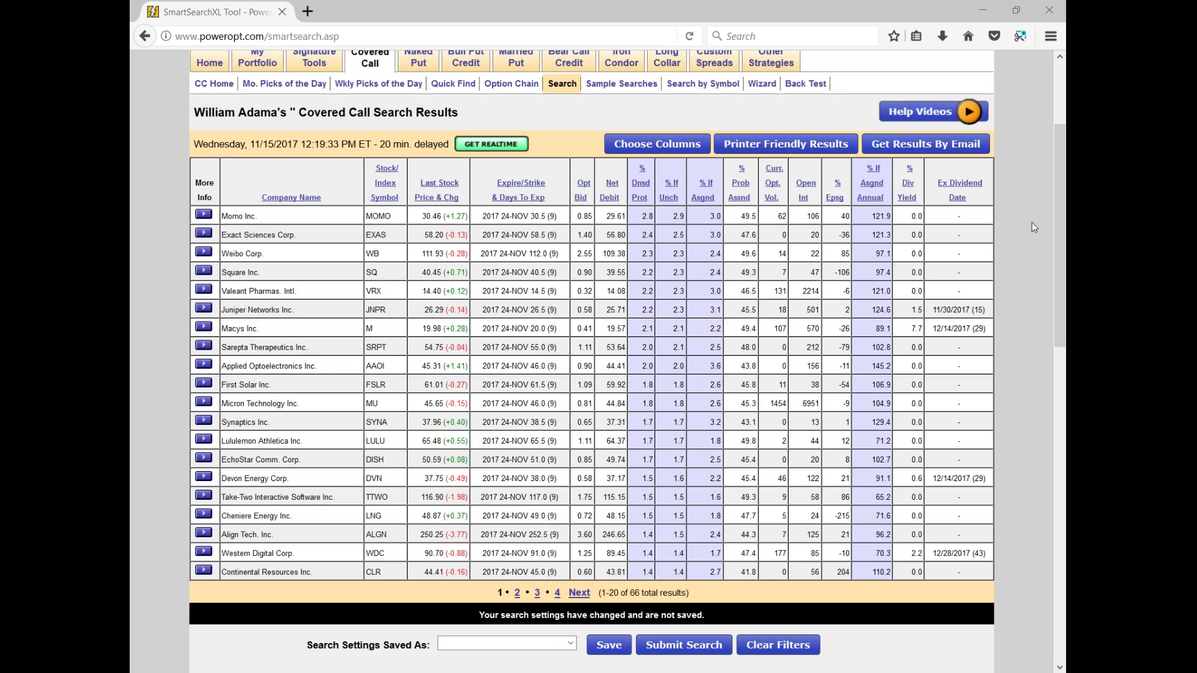
- Examine the new covered call results, comparing stock and strike prices for Momo and Micron Technology, then review the result total and active filters
{"action": "mouse_move", "coordinate": [415, 209]}
{"action": "left_mouse_down"}
{"action": "mouse_move", "coordinate": [458, 195]}
{"action": "mouse_move", "coordinate": [564, 209]}
{"action": "mouse_move", "coordinate": [516, 230]}
{"action": "mouse_move", "coordinate": [440, 232]}
{"action": "mouse_move", "coordinate": [417, 209]}
{"action": "left_mouse_up"}
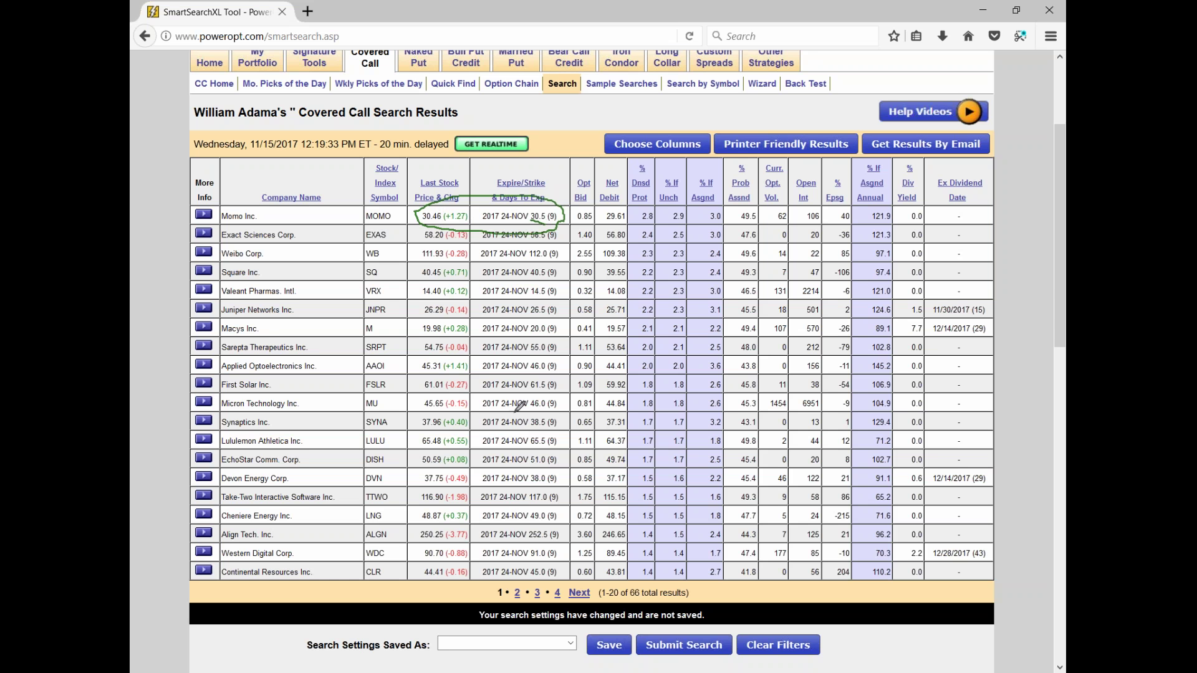
{"action": "left_click_drag", "start_coordinate": [527, 410], "coordinate": [561, 405]}
{"action": "left_click_drag", "start_coordinate": [424, 412], "coordinate": [457, 409]}
{"action": "left_click", "coordinate": [986, 283]}
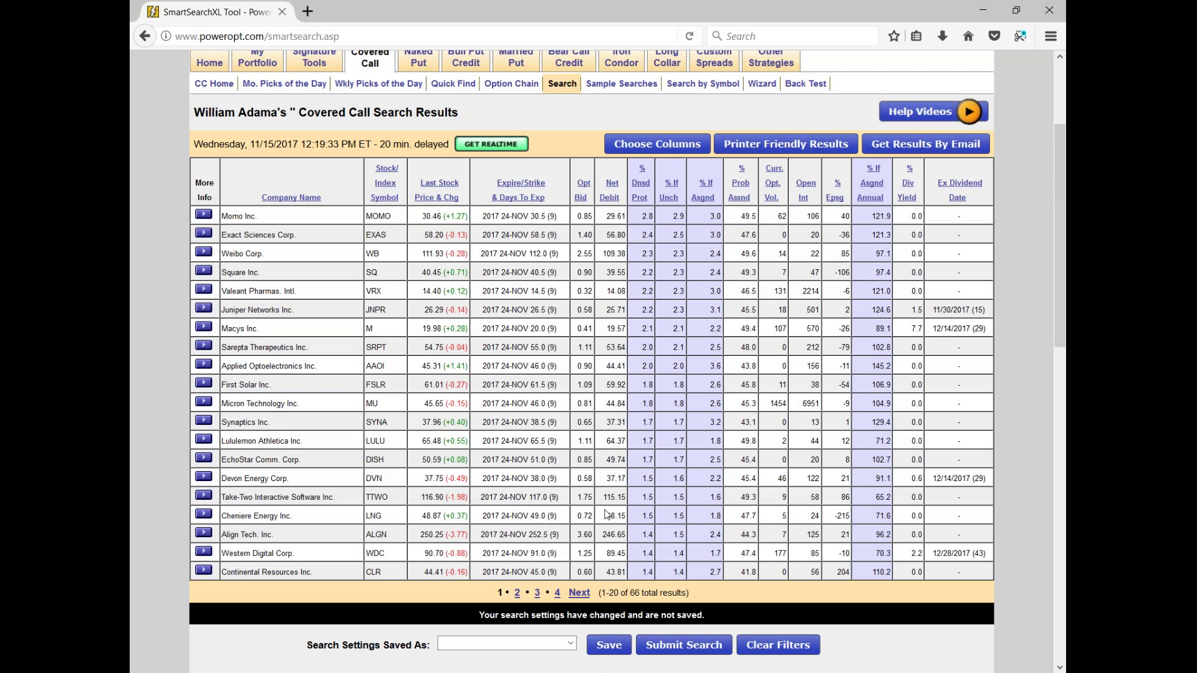
{"action": "scroll", "coordinate": [606, 515], "scroll_direction": "down", "scroll_amount": 3}
{"action": "left_click_drag", "start_coordinate": [626, 432], "coordinate": [687, 432]}
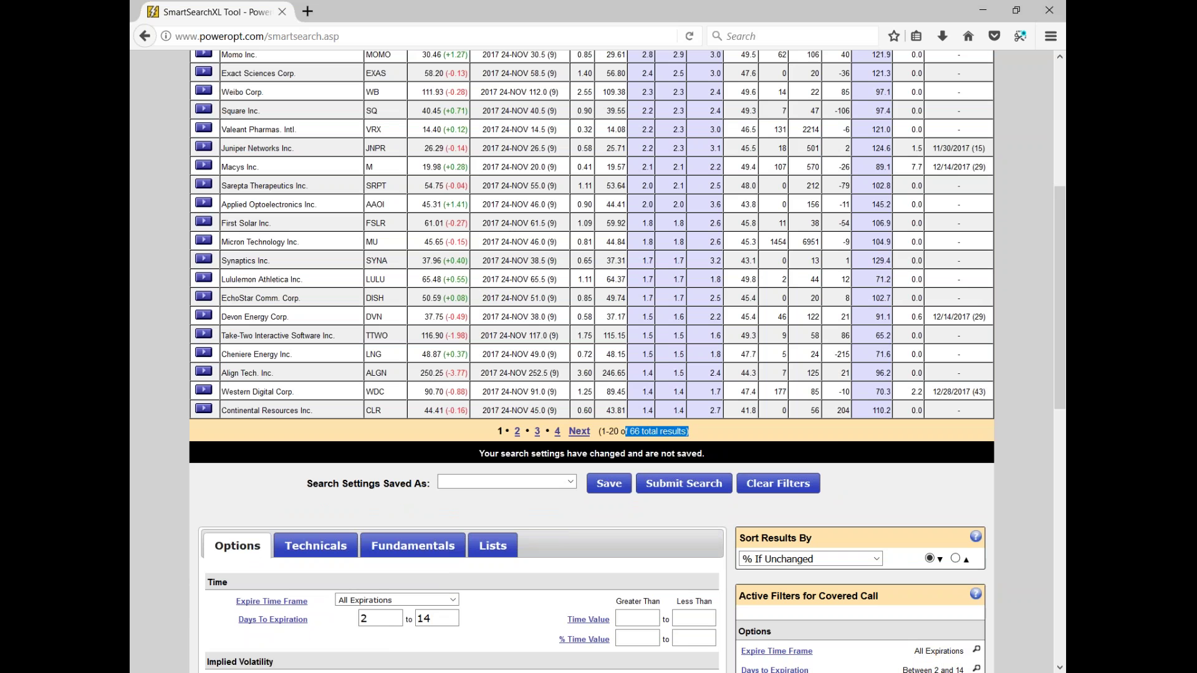
{"action": "left_click", "coordinate": [839, 438]}
{"action": "scroll", "coordinate": [799, 418], "scroll_direction": "down", "scroll_amount": 6}
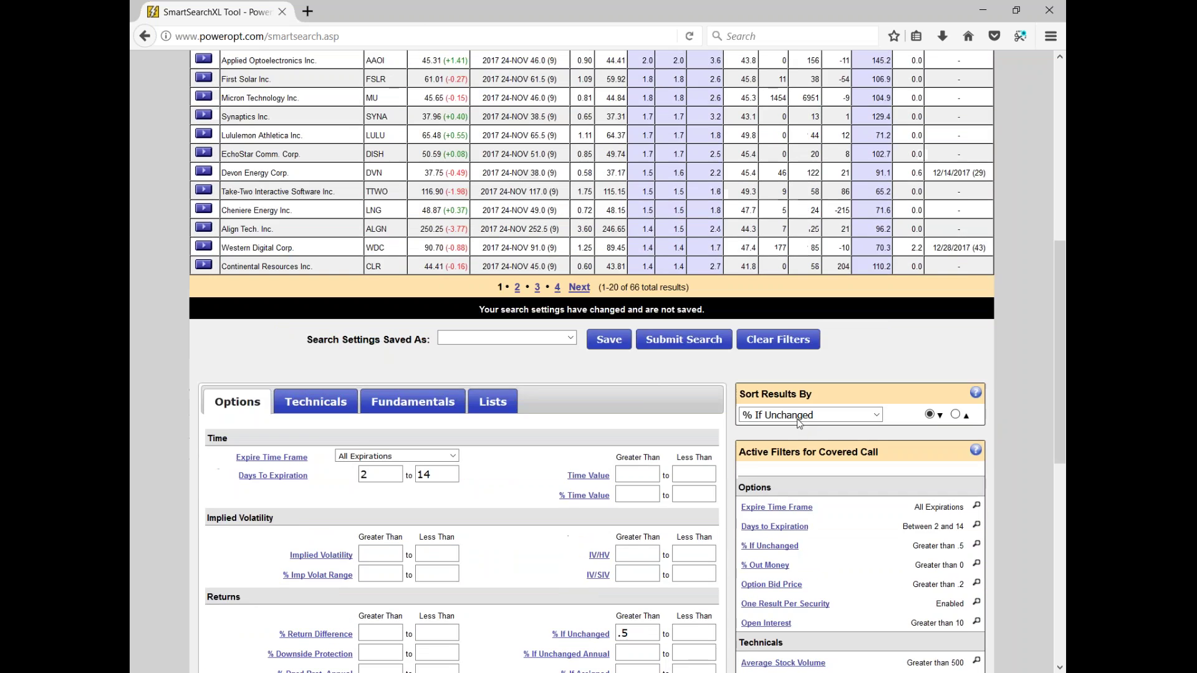
{"action": "scroll", "coordinate": [799, 424], "scroll_direction": "down", "scroll_amount": 2}
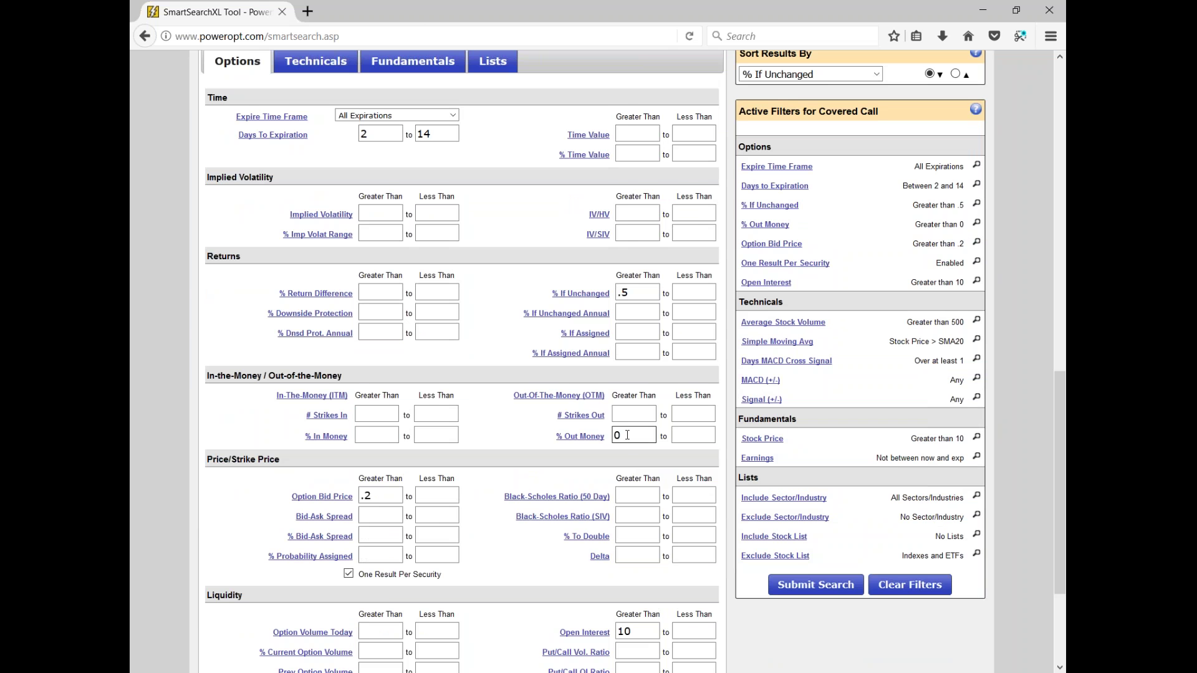
- Set the covered call filter % If Assigned to greater than 1.5 and submit the search
{"action": "scroll", "coordinate": [627, 435], "scroll_direction": "down", "scroll_amount": 1}
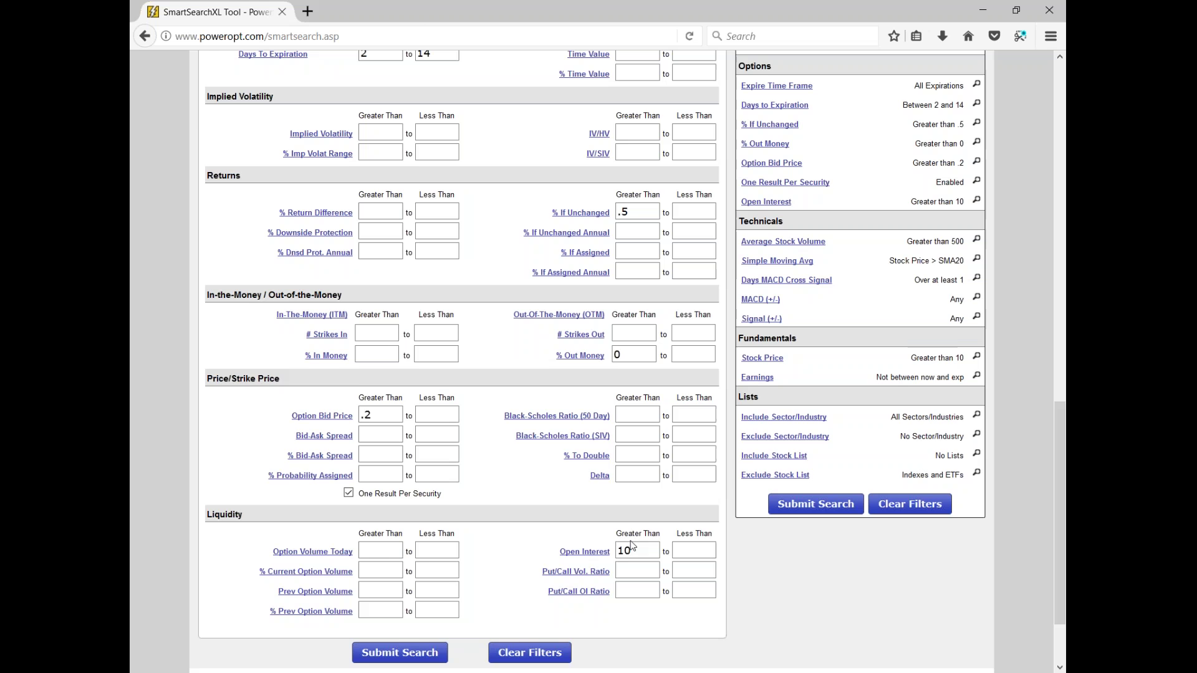
{"action": "scroll", "coordinate": [635, 456], "scroll_direction": "up", "scroll_amount": 2}
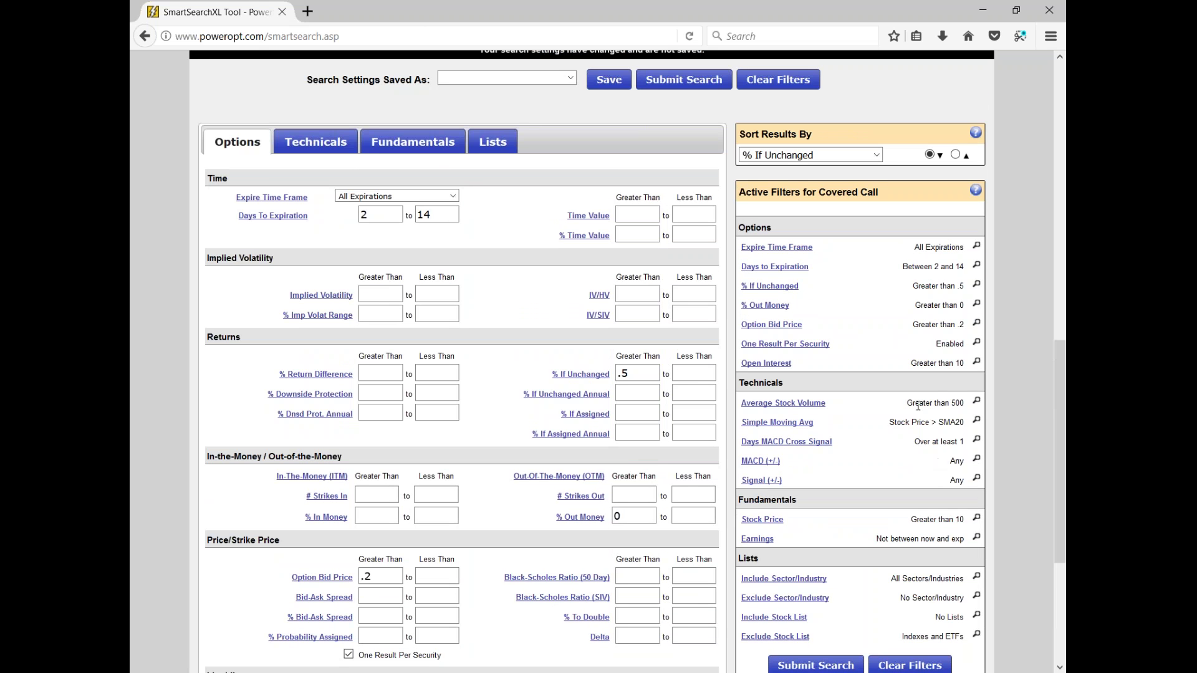
{"action": "left_click_drag", "start_coordinate": [908, 402], "coordinate": [964, 403]}
{"action": "left_click", "coordinate": [568, 276]}
{"action": "left_click", "coordinate": [645, 409]}
{"action": "type", "text": "1.5"}
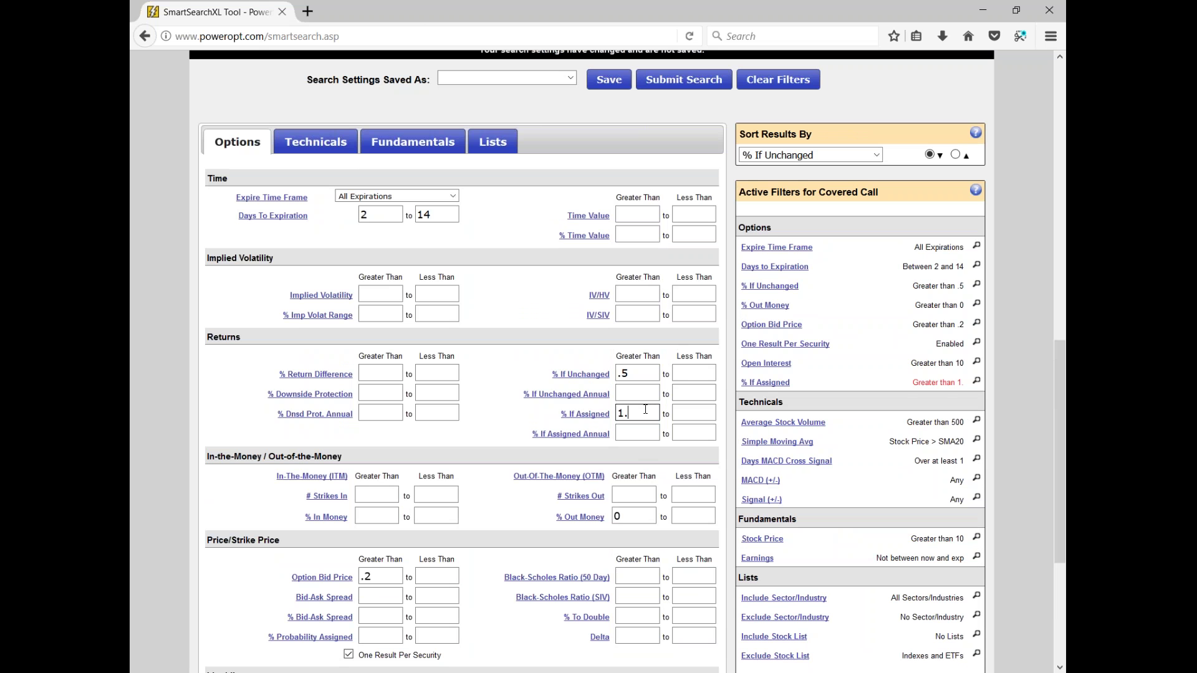
{"action": "mouse_move", "coordinate": [568, 394]}
{"action": "left_click", "coordinate": [699, 87]}
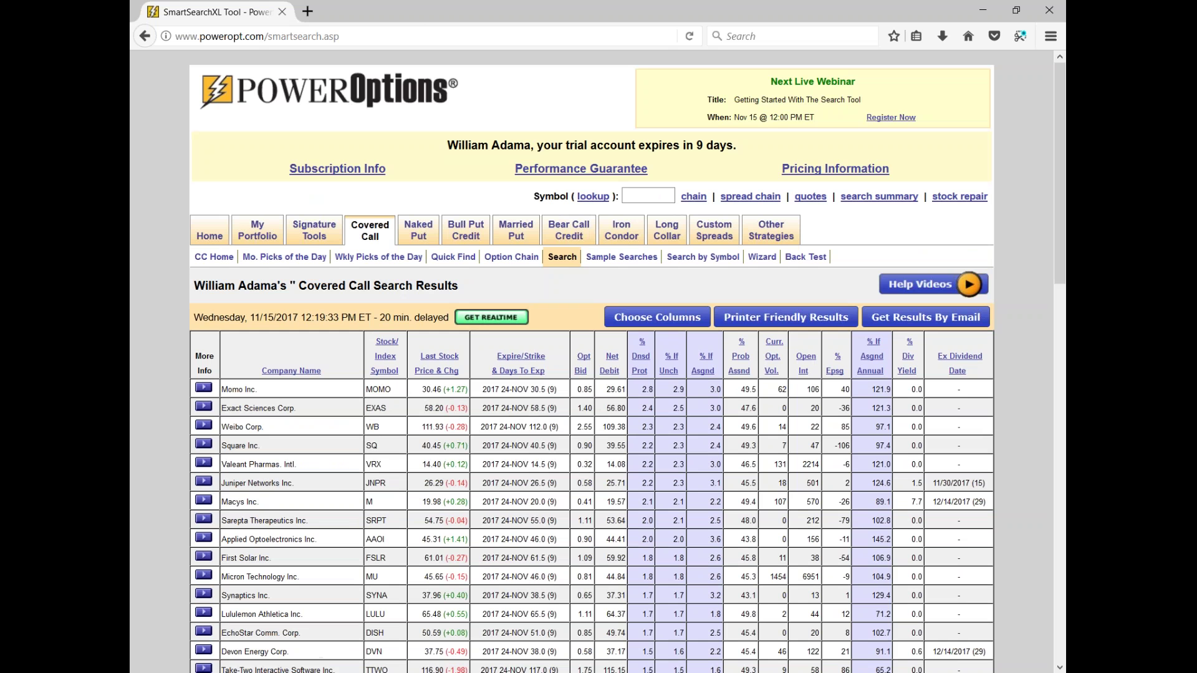
- Check the last stock prices of Weibo, Take-Two Interactive and Align Tech. in the covered call results
{"action": "scroll", "coordinate": [677, 187], "scroll_direction": "down", "scroll_amount": 5}
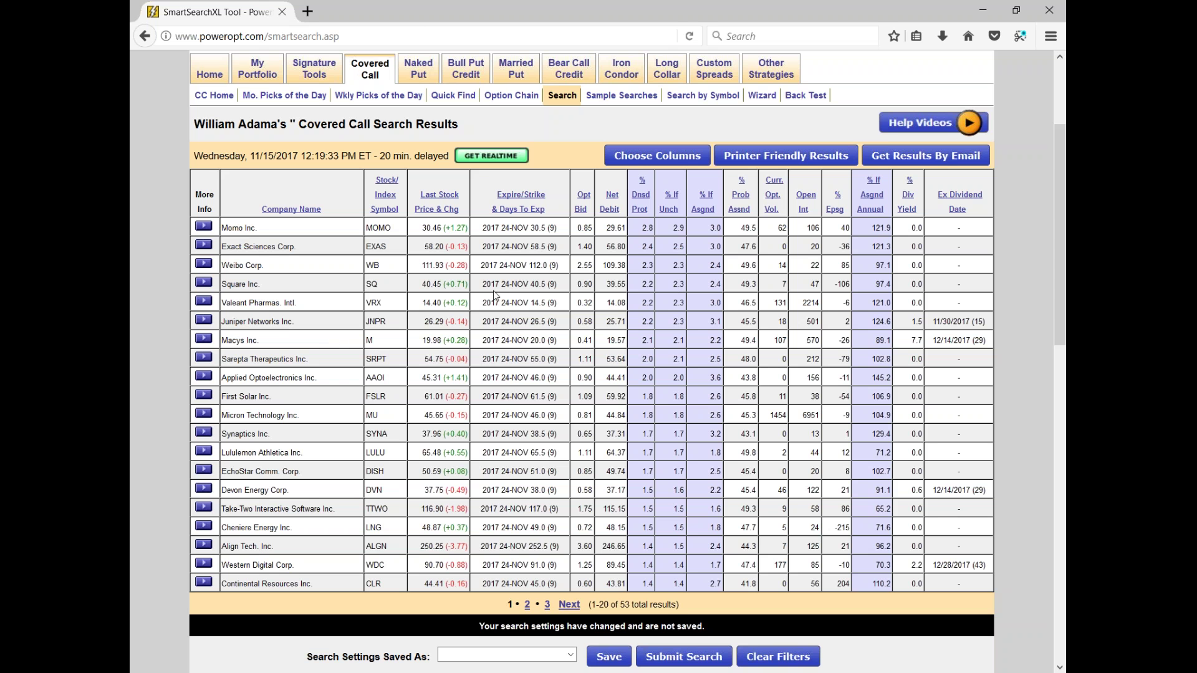
{"action": "left_click_drag", "start_coordinate": [422, 266], "coordinate": [440, 269]}
{"action": "left_click_drag", "start_coordinate": [421, 510], "coordinate": [444, 510]}
{"action": "left_click_drag", "start_coordinate": [425, 546], "coordinate": [437, 551]}
{"action": "left_click", "coordinate": [181, 398]}
- Set the fundamental Stock Price filter to a range from 20 to 80 and submit the search
{"action": "scroll", "coordinate": [178, 400], "scroll_direction": "down", "scroll_amount": 5}
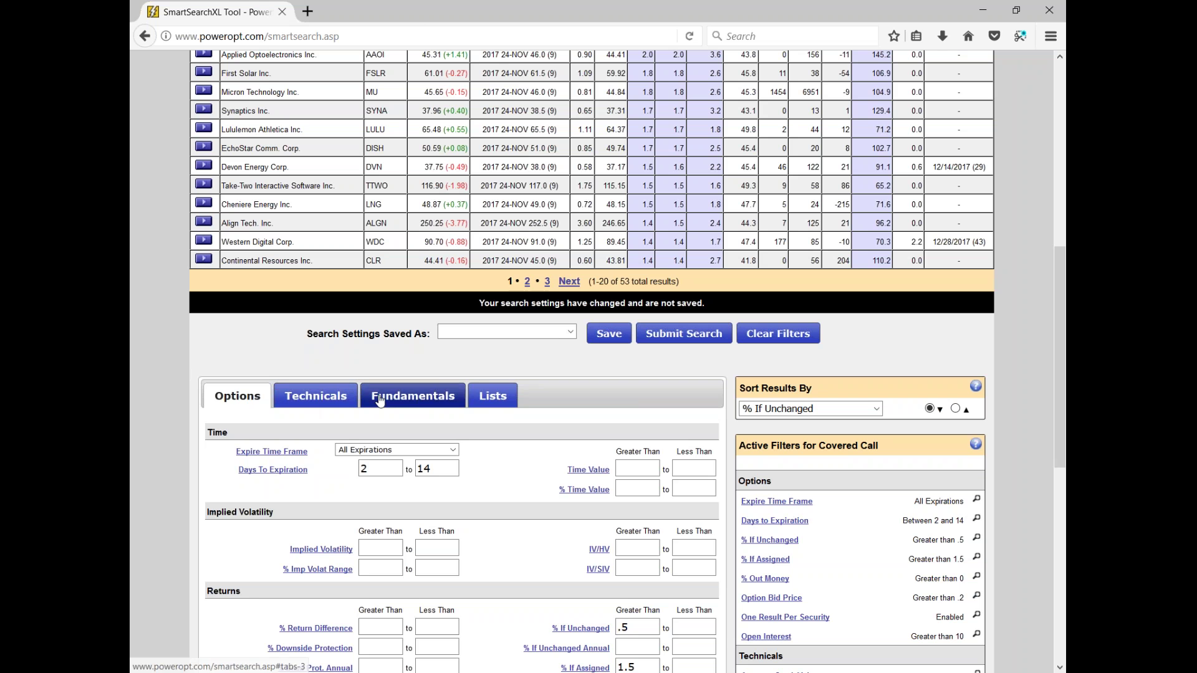
{"action": "left_click", "coordinate": [413, 397]}
{"action": "scroll", "coordinate": [402, 389], "scroll_direction": "down", "scroll_amount": 4}
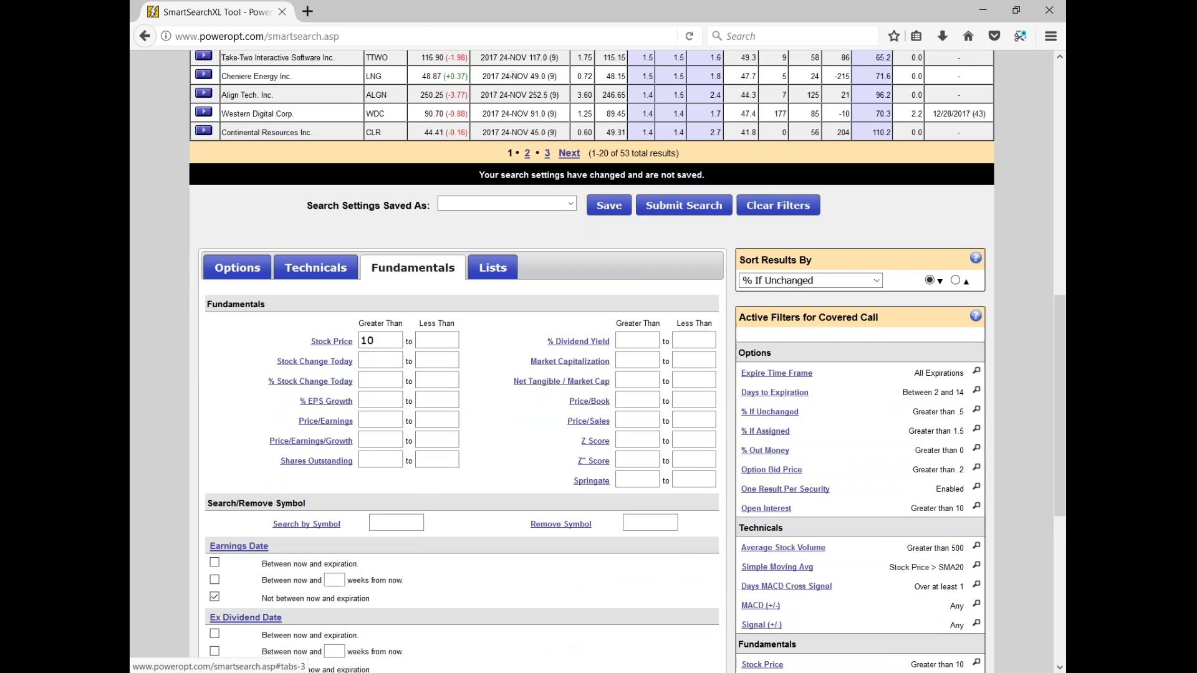
{"action": "left_click", "coordinate": [401, 388]}
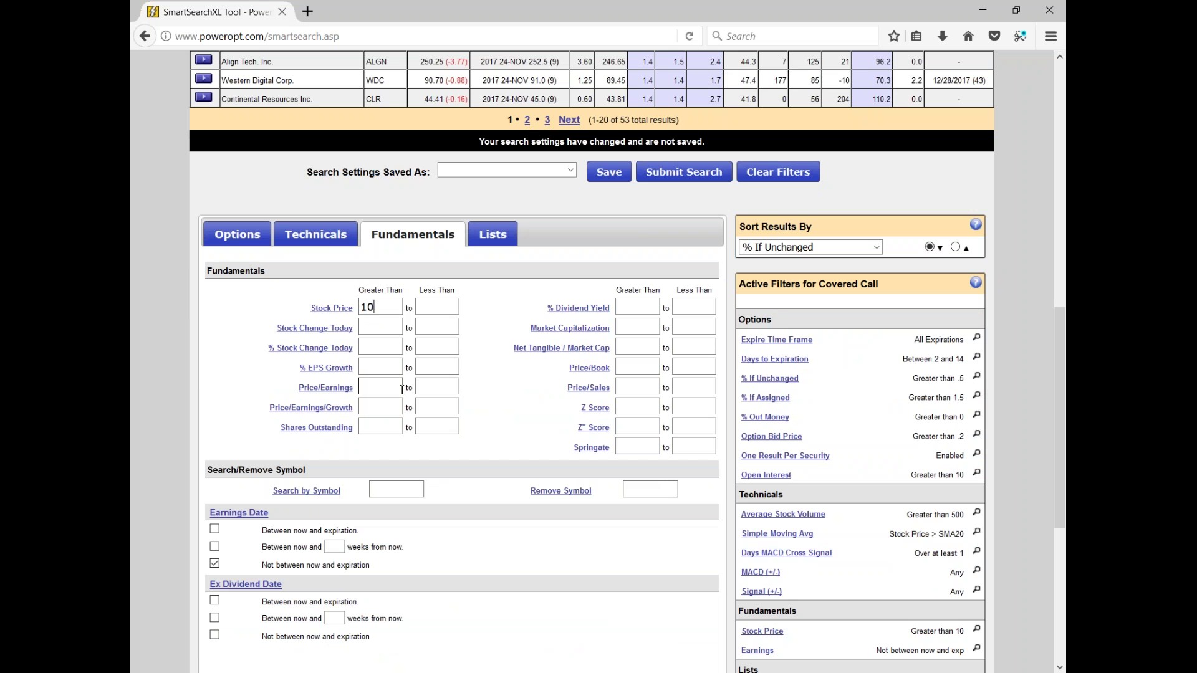
{"action": "key", "text": "BackSpace"}
{"action": "key", "text": "BackSpace"}
{"action": "type", "text": "20"}
{"action": "left_click", "coordinate": [438, 310]}
{"action": "type", "text": "80"}
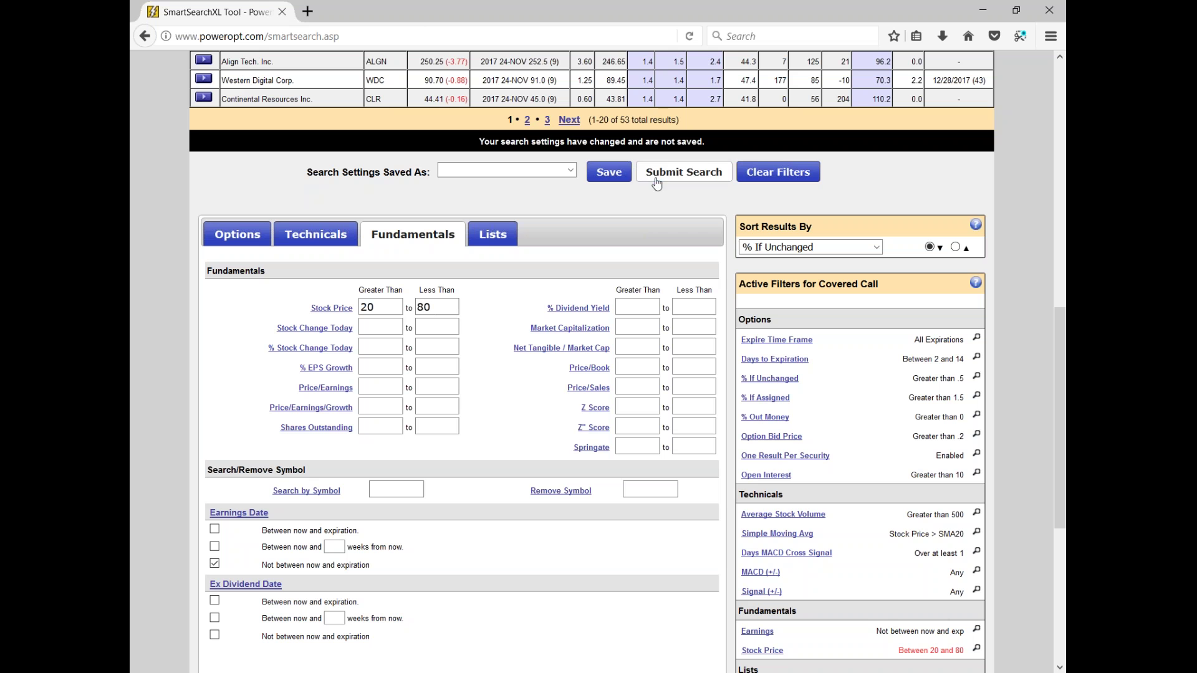
{"action": "left_click", "coordinate": [684, 174]}
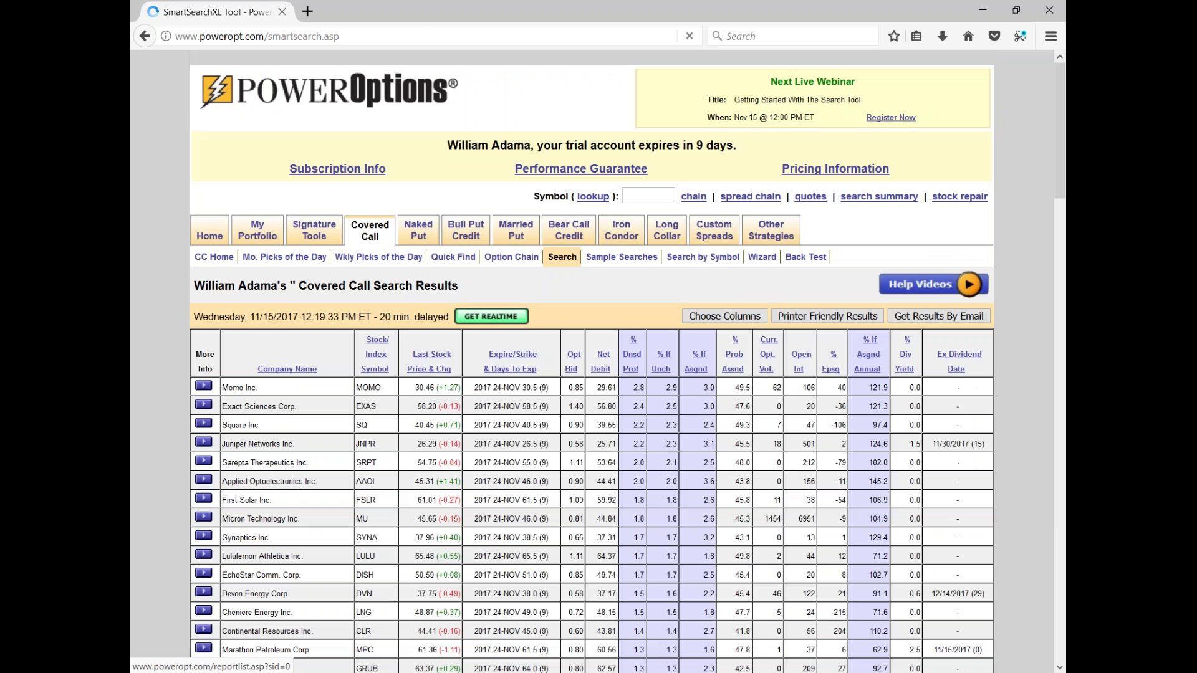
- Review the covered call results within the new stock price range and the total number of results
{"action": "scroll", "coordinate": [636, 377], "scroll_direction": "down", "scroll_amount": 5}
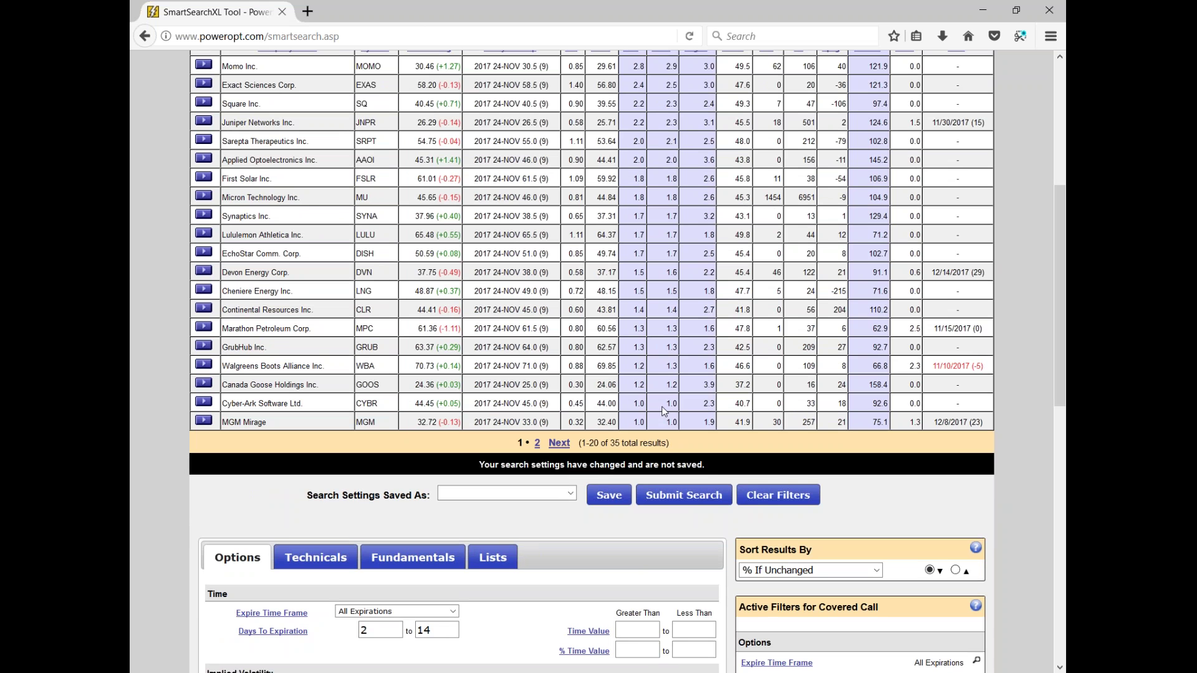
{"action": "scroll", "coordinate": [660, 406], "scroll_direction": "down", "scroll_amount": 1}
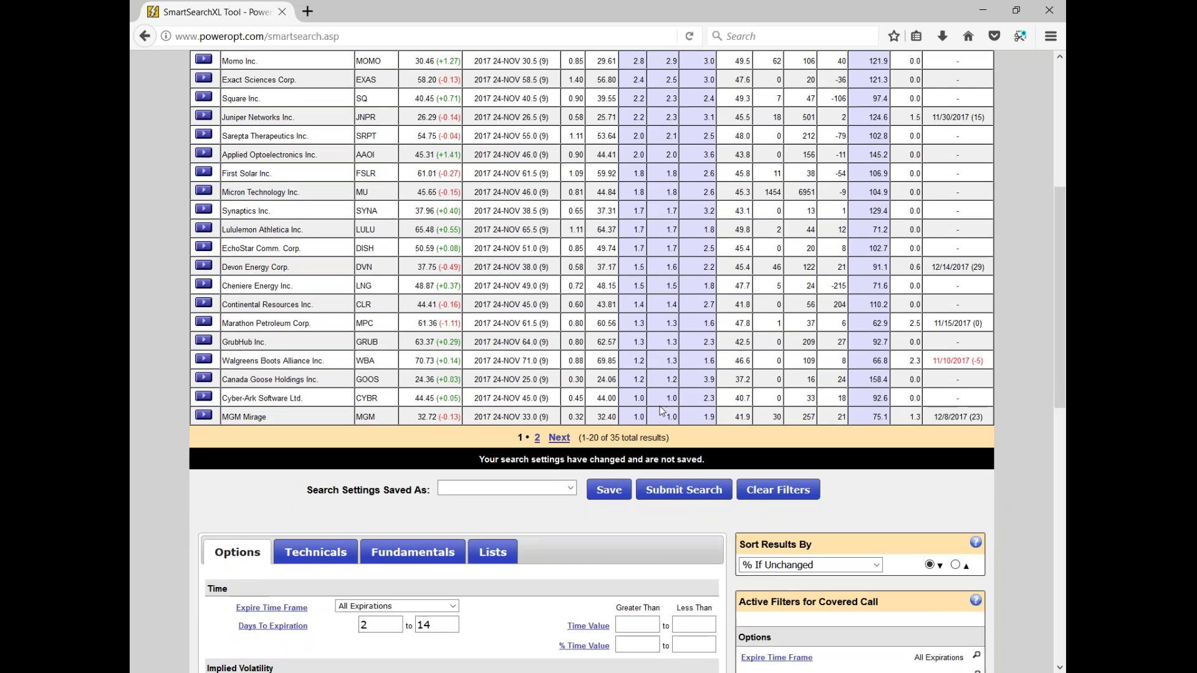
{"action": "left_click_drag", "start_coordinate": [610, 362], "coordinate": [666, 364]}
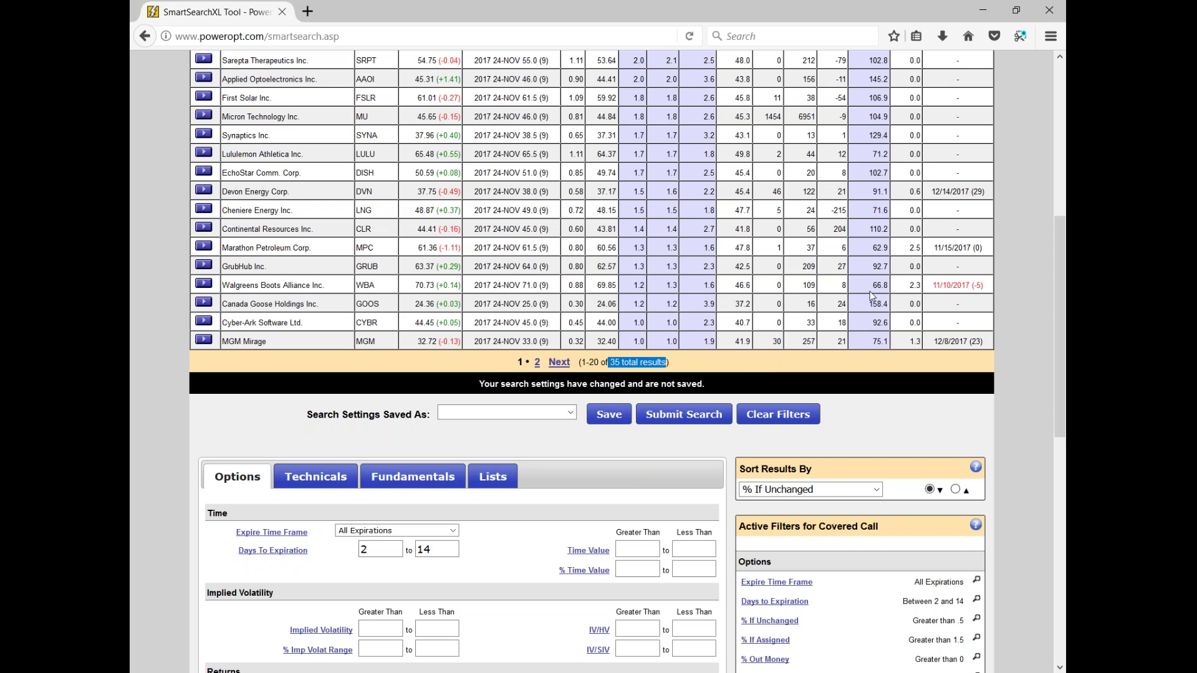
{"action": "left_click", "coordinate": [1014, 263]}
- Circle the in-the-money/out-of-the-money and probability/delta filter rows with the pen, and mark the alternative fields within each
{"action": "scroll", "coordinate": [1014, 263], "scroll_direction": "down", "scroll_amount": 8}
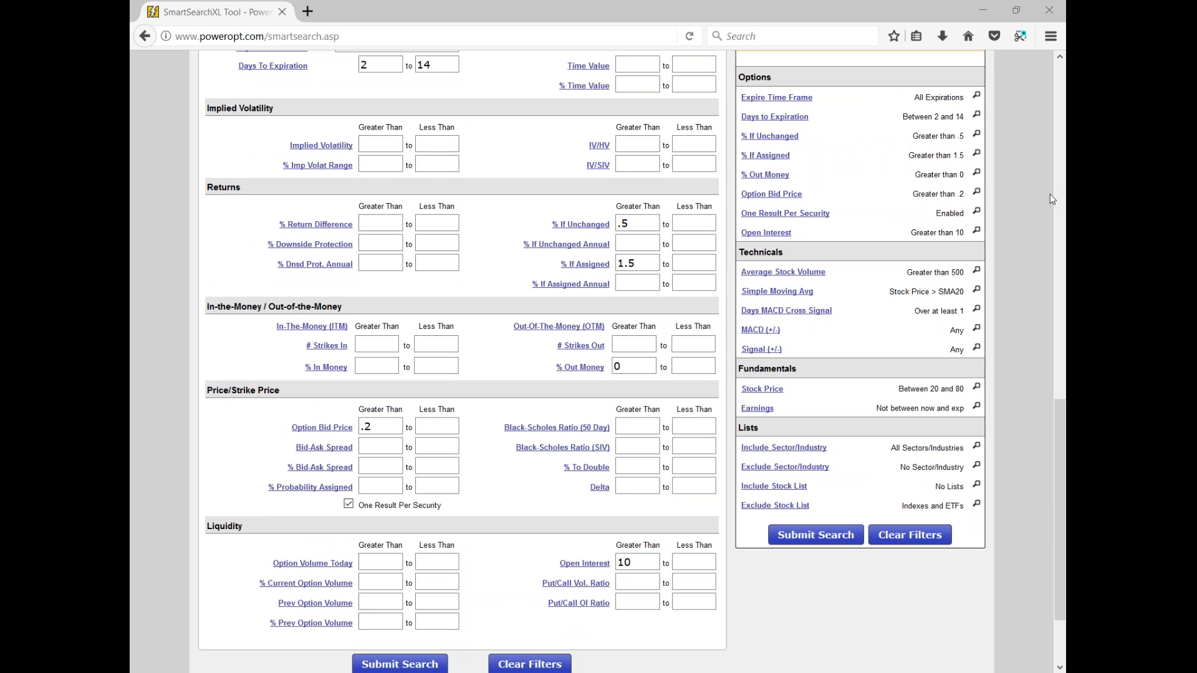
{"action": "mouse_move", "coordinate": [642, 351]}
{"action": "left_mouse_down"}
{"action": "mouse_move", "coordinate": [323, 335]}
{"action": "mouse_move", "coordinate": [352, 380]}
{"action": "mouse_move", "coordinate": [613, 394]}
{"action": "left_mouse_up"}
{"action": "mouse_move", "coordinate": [684, 379]}
{"action": "left_mouse_down"}
{"action": "mouse_move", "coordinate": [646, 341]}
{"action": "mouse_move", "coordinate": [611, 351]}
{"action": "left_mouse_up"}
{"action": "mouse_move", "coordinate": [602, 472]}
{"action": "left_mouse_down"}
{"action": "mouse_move", "coordinate": [285, 461]}
{"action": "mouse_move", "coordinate": [215, 492]}
{"action": "mouse_move", "coordinate": [523, 513]}
{"action": "mouse_move", "coordinate": [724, 472]}
{"action": "mouse_move", "coordinate": [577, 481]}
{"action": "left_mouse_up"}
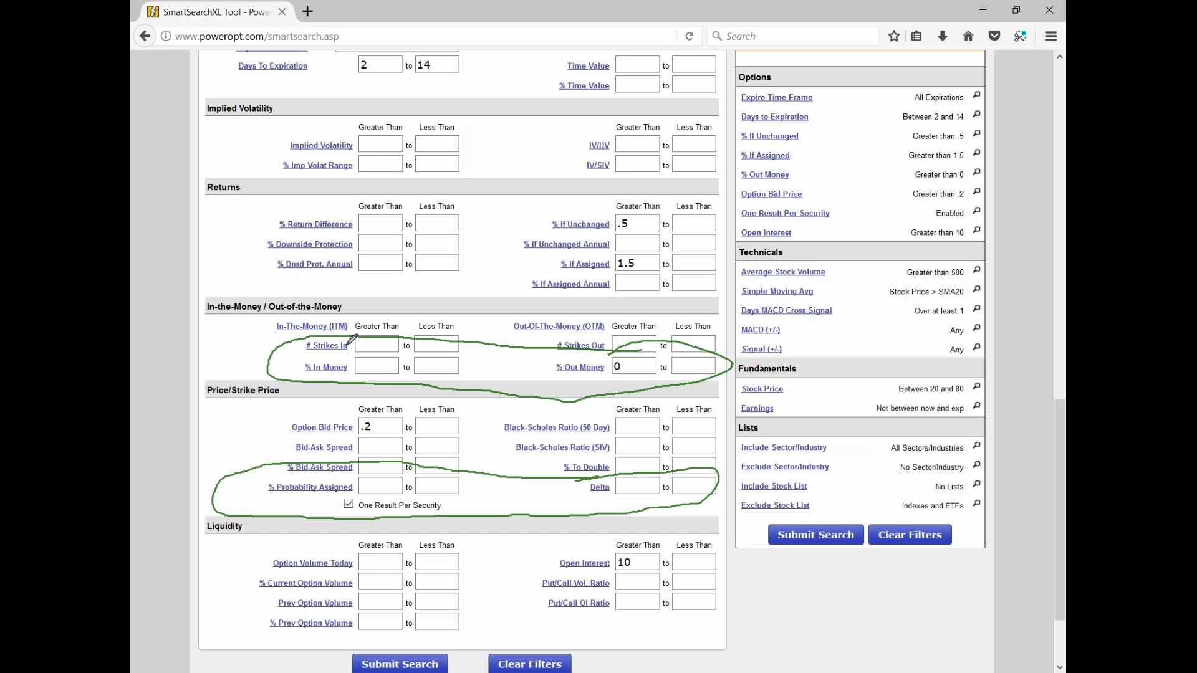
{"action": "mouse_move", "coordinate": [357, 353]}
{"action": "left_mouse_down"}
{"action": "mouse_move", "coordinate": [377, 373]}
{"action": "mouse_move", "coordinate": [340, 391]}
{"action": "left_mouse_up"}
{"action": "left_click_drag", "start_coordinate": [621, 365], "coordinate": [633, 368]}
{"action": "left_click", "coordinate": [620, 489]}
{"action": "left_click_drag", "start_coordinate": [623, 480], "coordinate": [620, 500]}
{"action": "mouse_move", "coordinate": [366, 478]}
{"action": "left_mouse_down"}
{"action": "mouse_move", "coordinate": [370, 489]}
{"action": "mouse_move", "coordinate": [381, 476]}
{"action": "mouse_move", "coordinate": [377, 493]}
{"action": "left_mouse_up"}
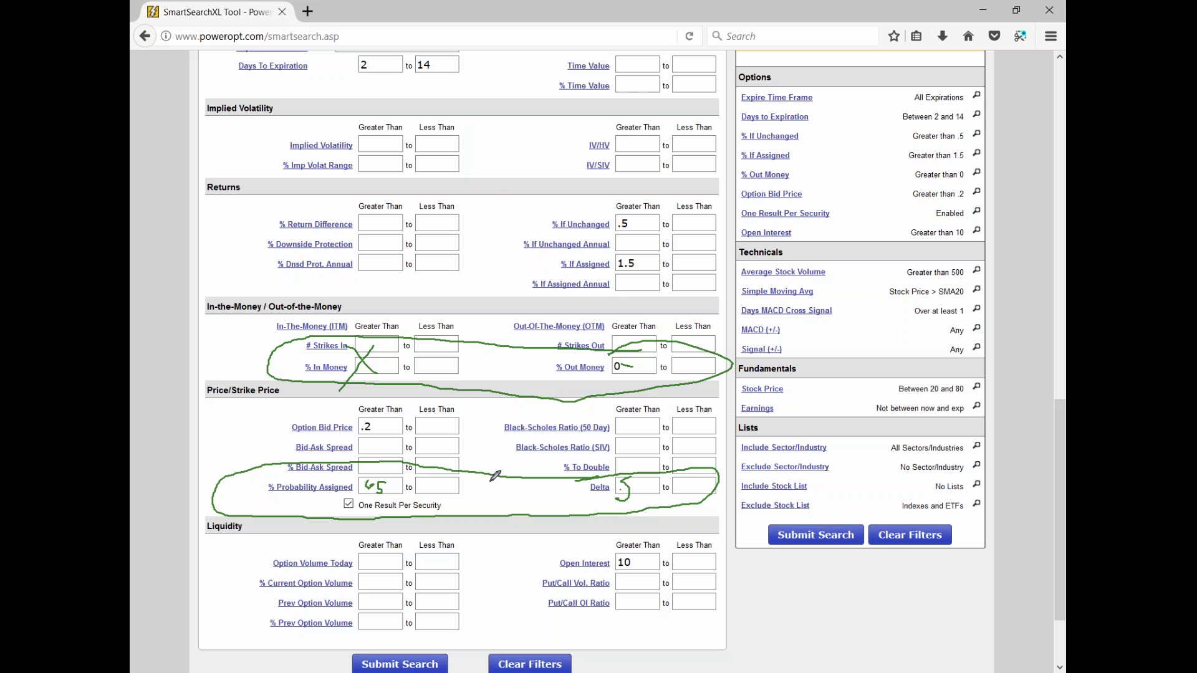
- Draw separating curves between the paired filters under Returns, In-the-Money/Out-of-the-Money and Price/Strike Price, and clear all pen annotations
{"action": "left_click_drag", "start_coordinate": [492, 191], "coordinate": [492, 267]}
{"action": "left_click_drag", "start_coordinate": [544, 208], "coordinate": [518, 302]}
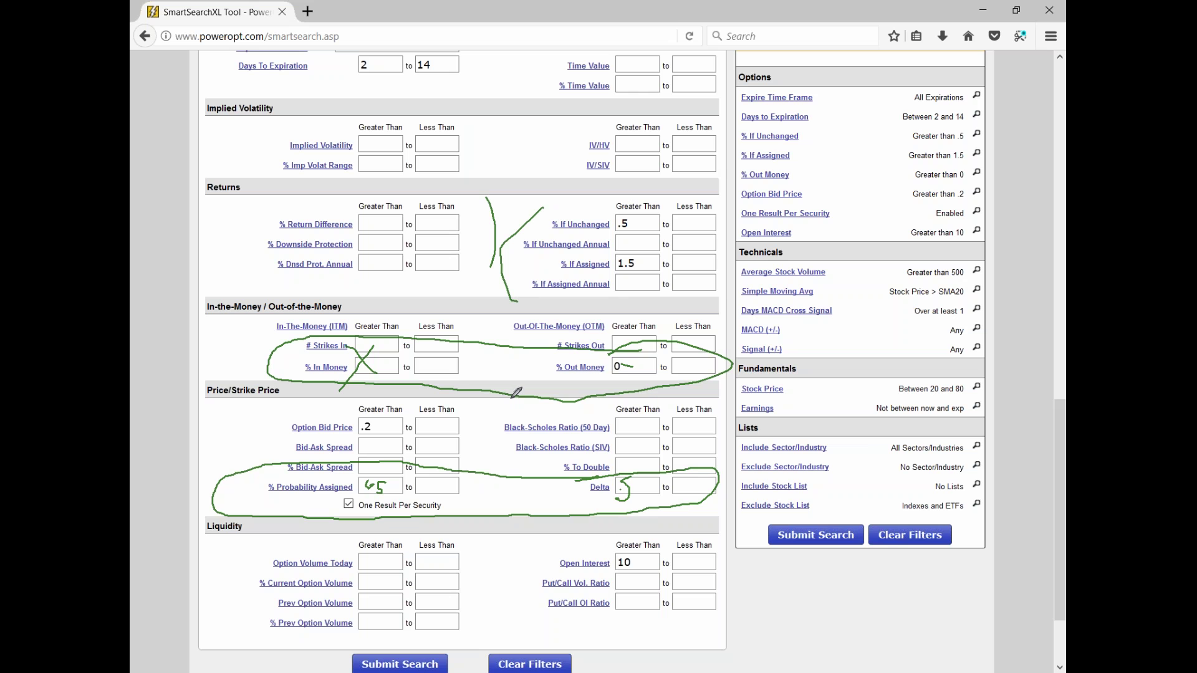
{"action": "mouse_move", "coordinate": [466, 381]}
{"action": "left_mouse_down"}
{"action": "mouse_move", "coordinate": [493, 349]}
{"action": "mouse_move", "coordinate": [517, 398]}
{"action": "left_mouse_up"}
{"action": "left_click_drag", "start_coordinate": [510, 438], "coordinate": [448, 499]}
{"action": "left_click_drag", "start_coordinate": [497, 460], "coordinate": [546, 501]}
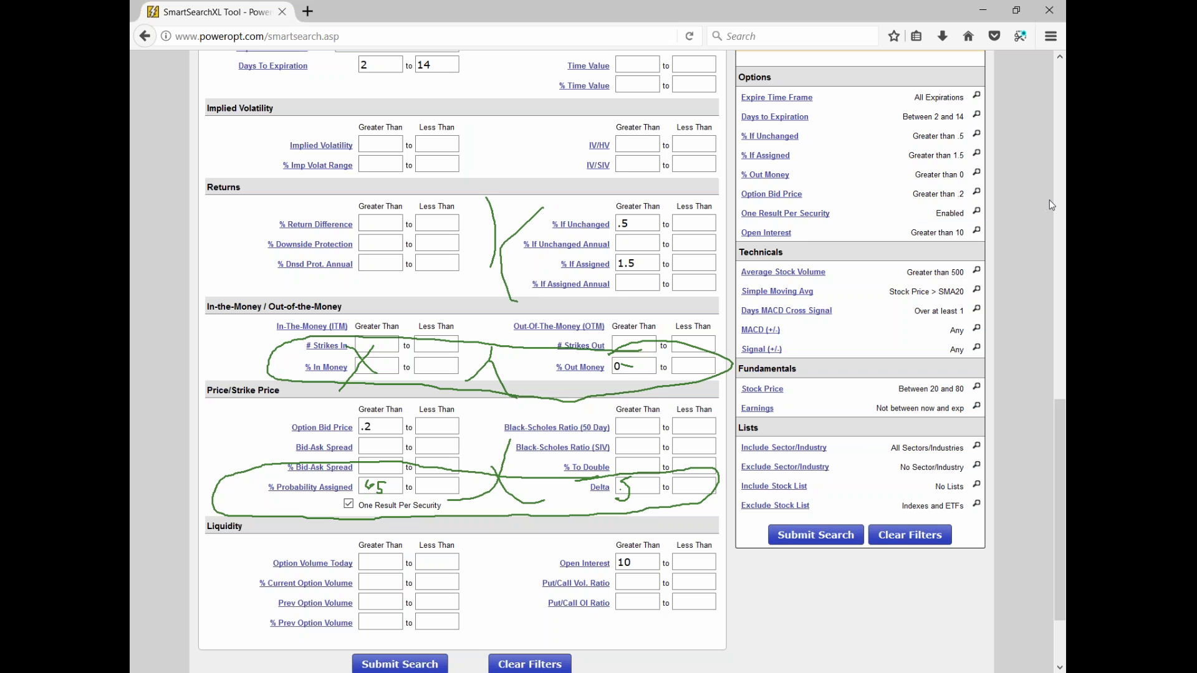
{"action": "key", "text": "Escape"}
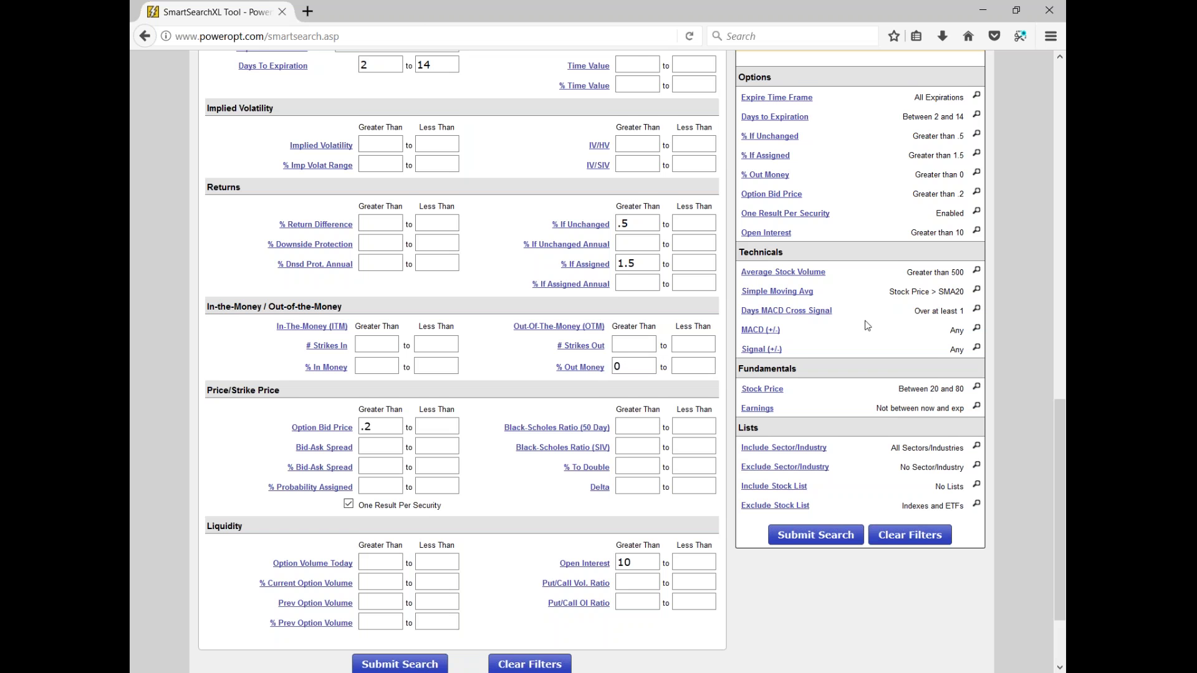
- View the charts and company information options offered for Momo Inc. in the covered call results
{"action": "scroll", "coordinate": [866, 325], "scroll_direction": "up", "scroll_amount": 9}
{"action": "scroll", "coordinate": [867, 324], "scroll_direction": "up", "scroll_amount": 1}
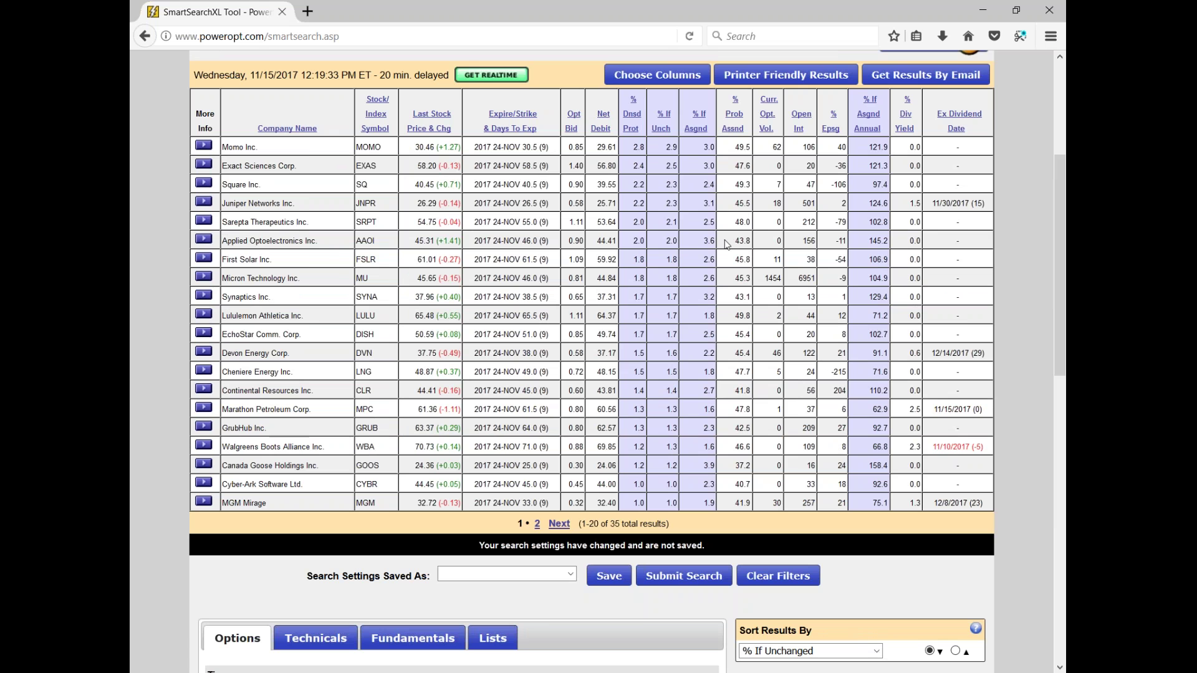
{"action": "left_click", "coordinate": [203, 147]}
{"action": "mouse_move", "coordinate": [233, 207]}
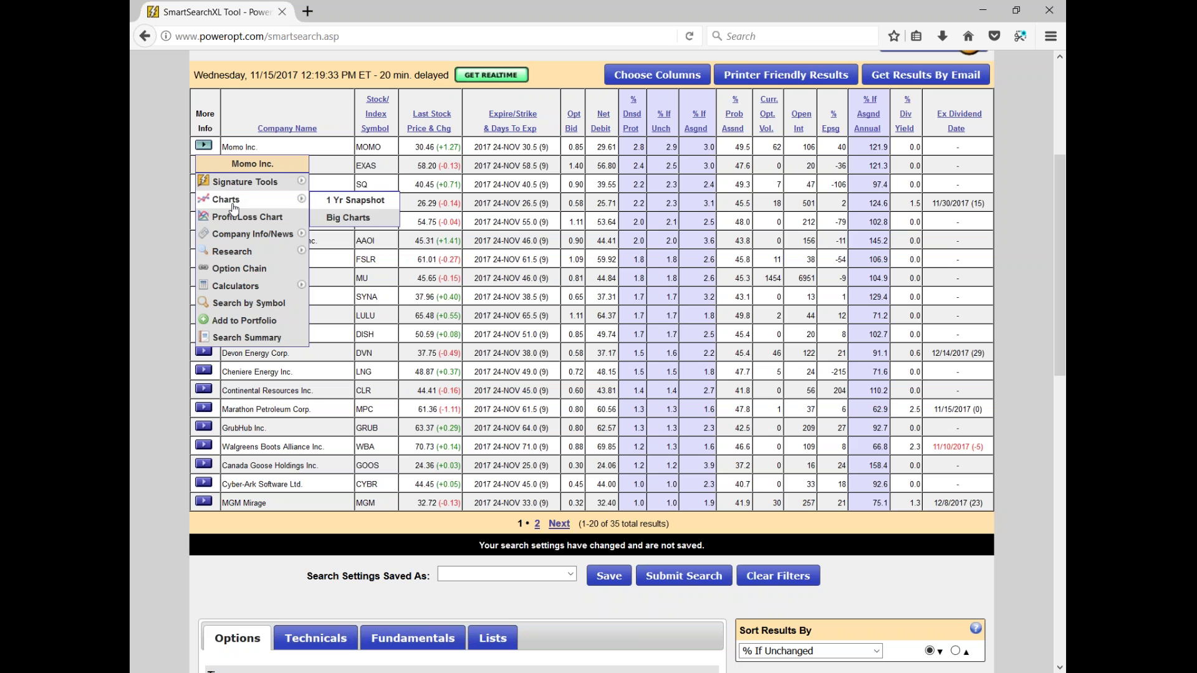
{"action": "mouse_move", "coordinate": [250, 239]}
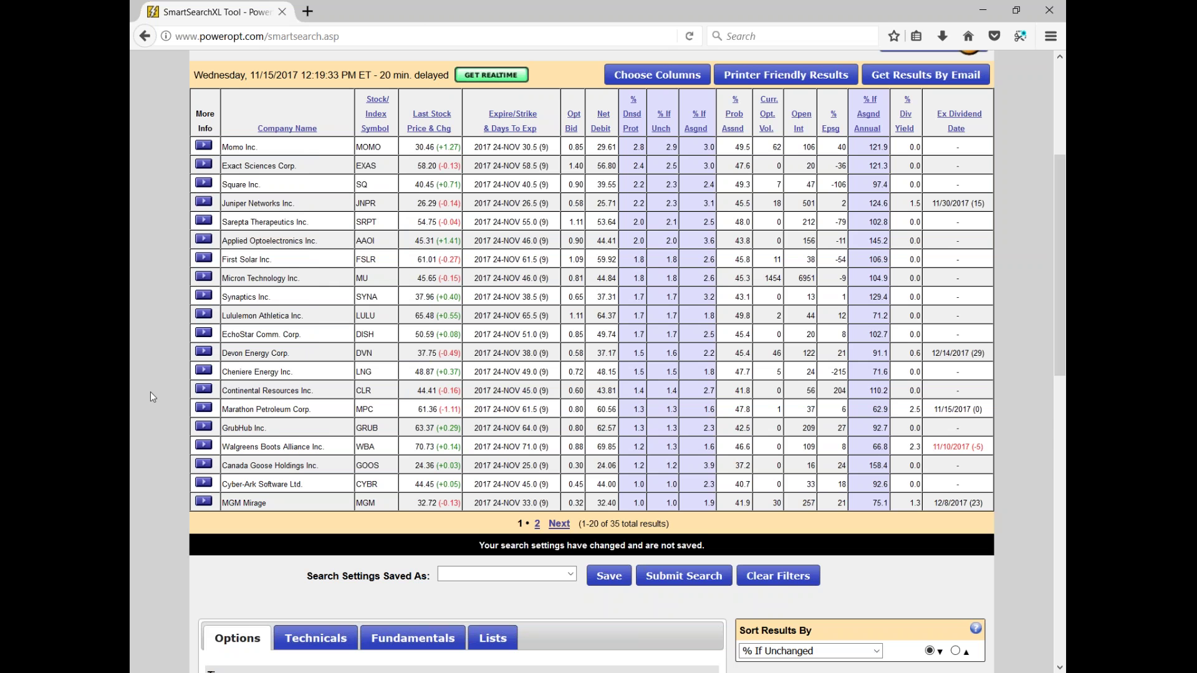
- Look through the saved covered call search settings without loading one, and return to the results
{"action": "scroll", "coordinate": [150, 392], "scroll_direction": "down", "scroll_amount": 5}
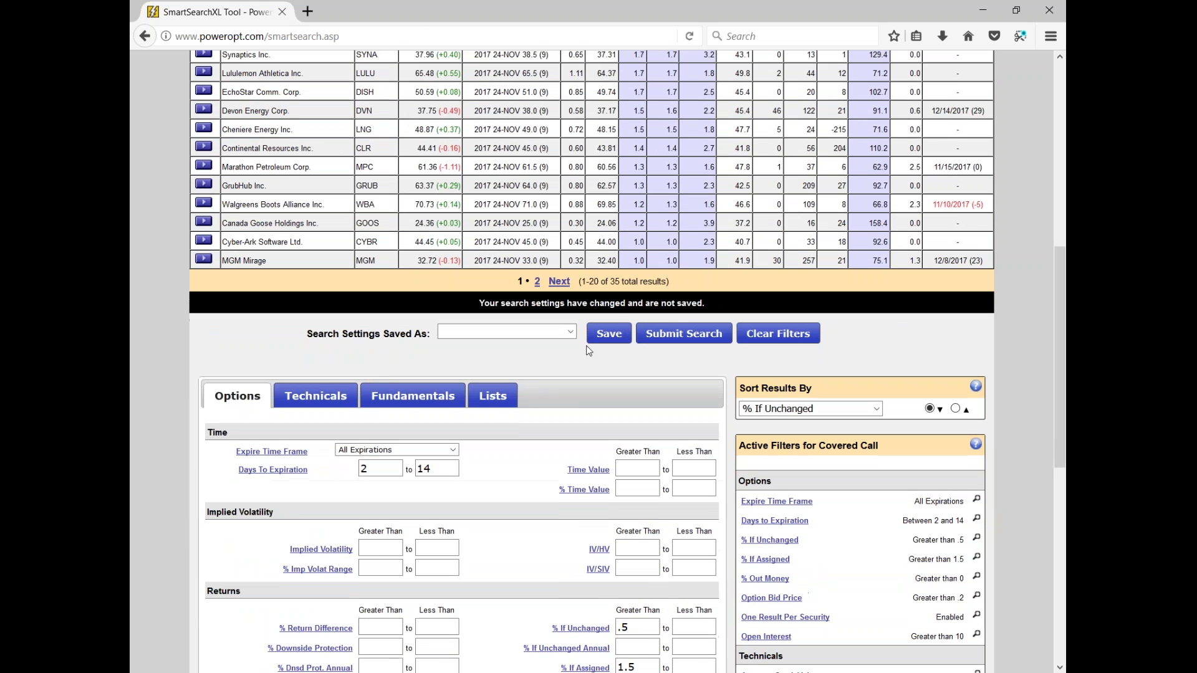
{"action": "left_click", "coordinate": [572, 334]}
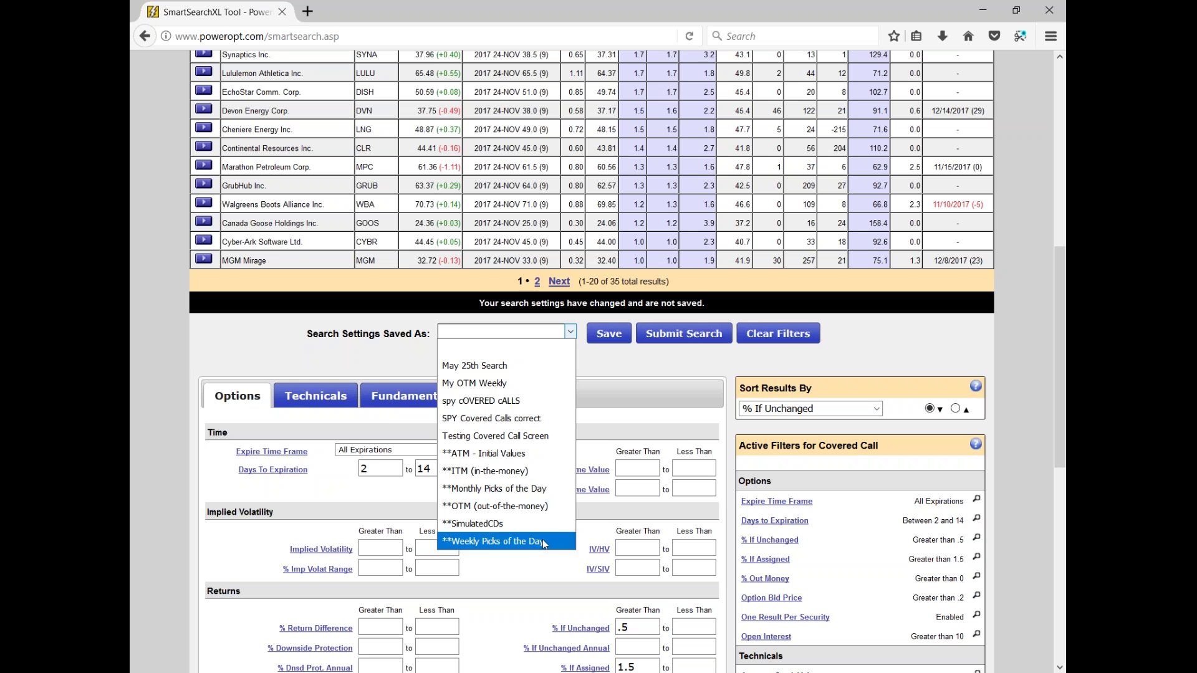
{"action": "left_click", "coordinate": [993, 342]}
{"action": "scroll", "coordinate": [994, 358], "scroll_direction": "up", "scroll_amount": 4}
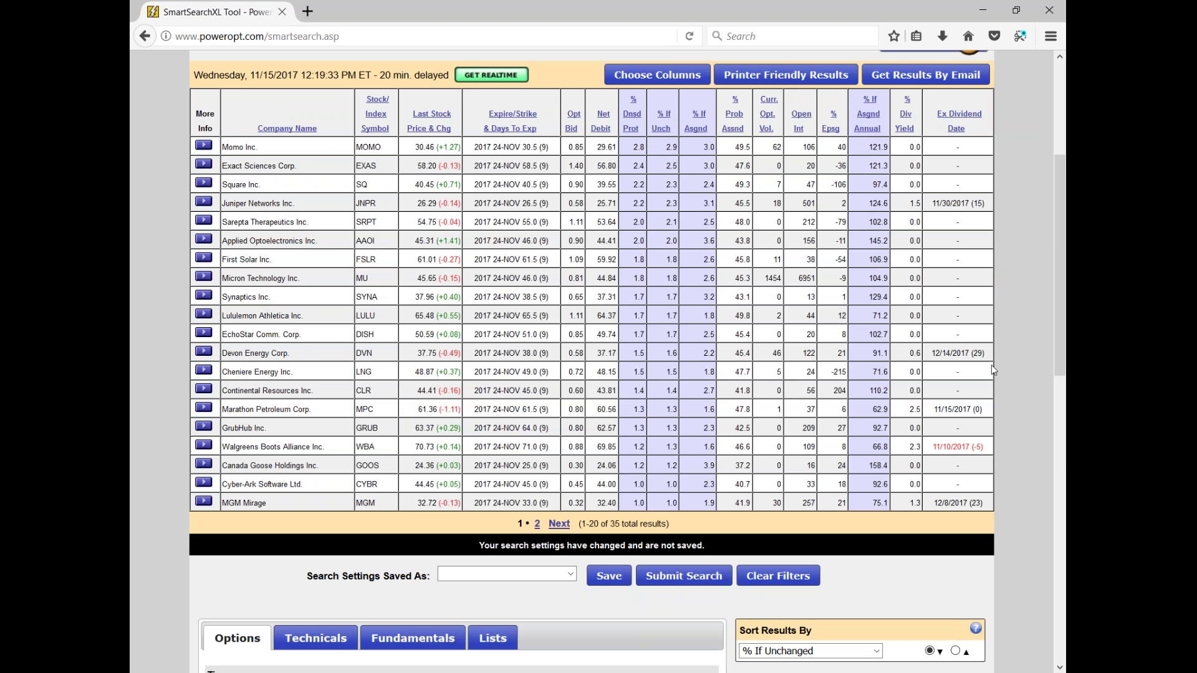
{"action": "left_click", "coordinate": [1051, 35]}
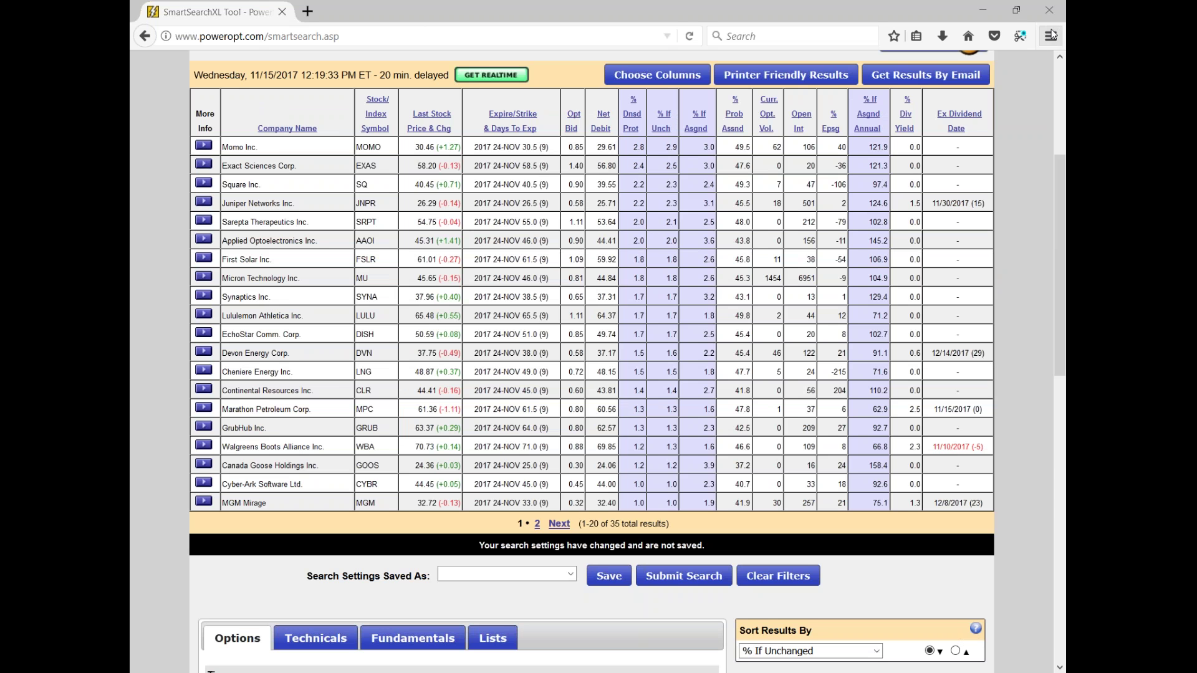
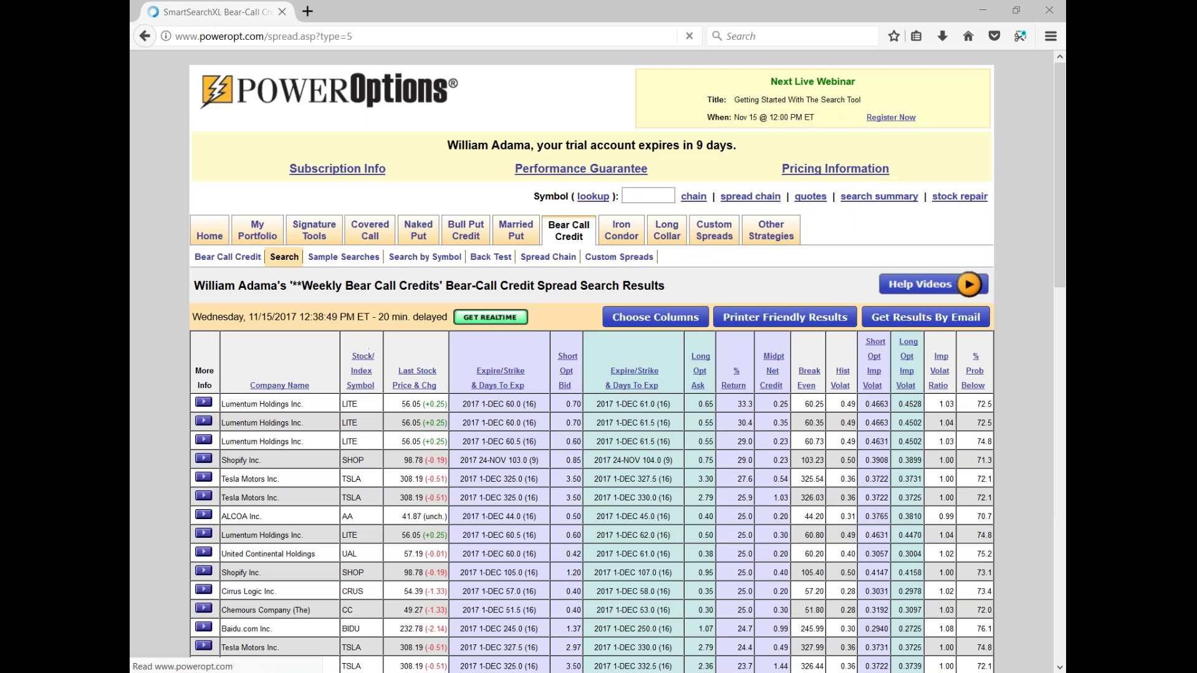
- Clear all filters of the Weekly Bear Call Credits search
{"action": "scroll", "coordinate": [294, 130], "scroll_direction": "down", "scroll_amount": 3}
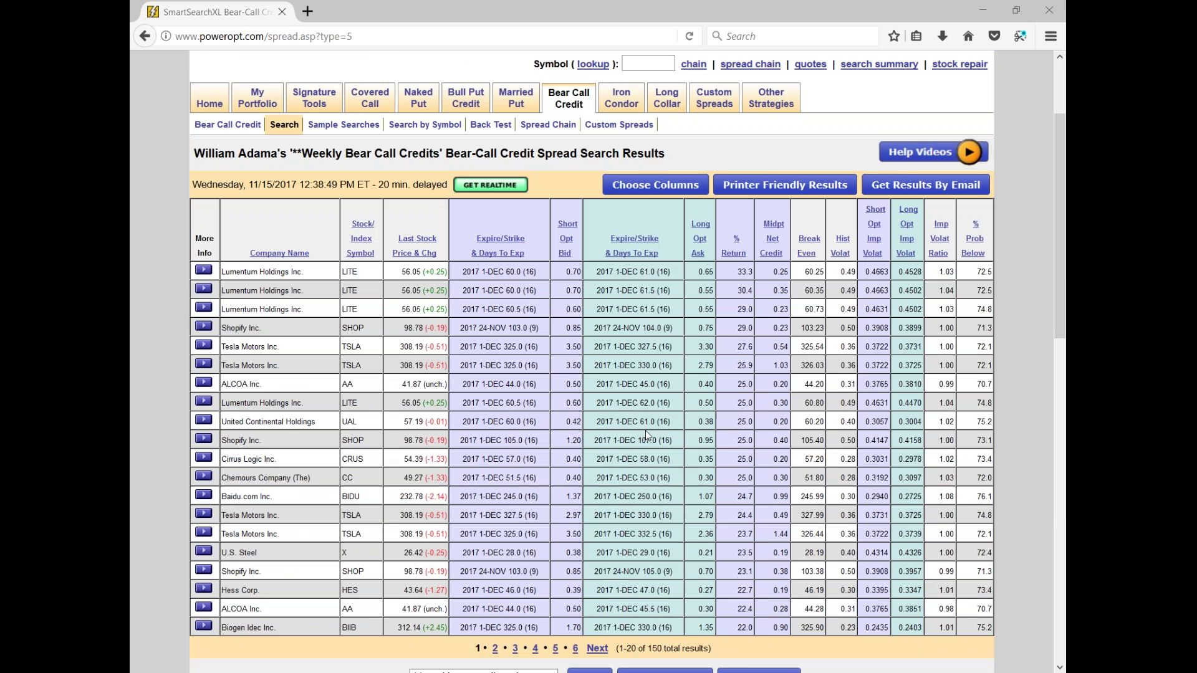
{"action": "scroll", "coordinate": [305, 125], "scroll_direction": "down", "scroll_amount": 6}
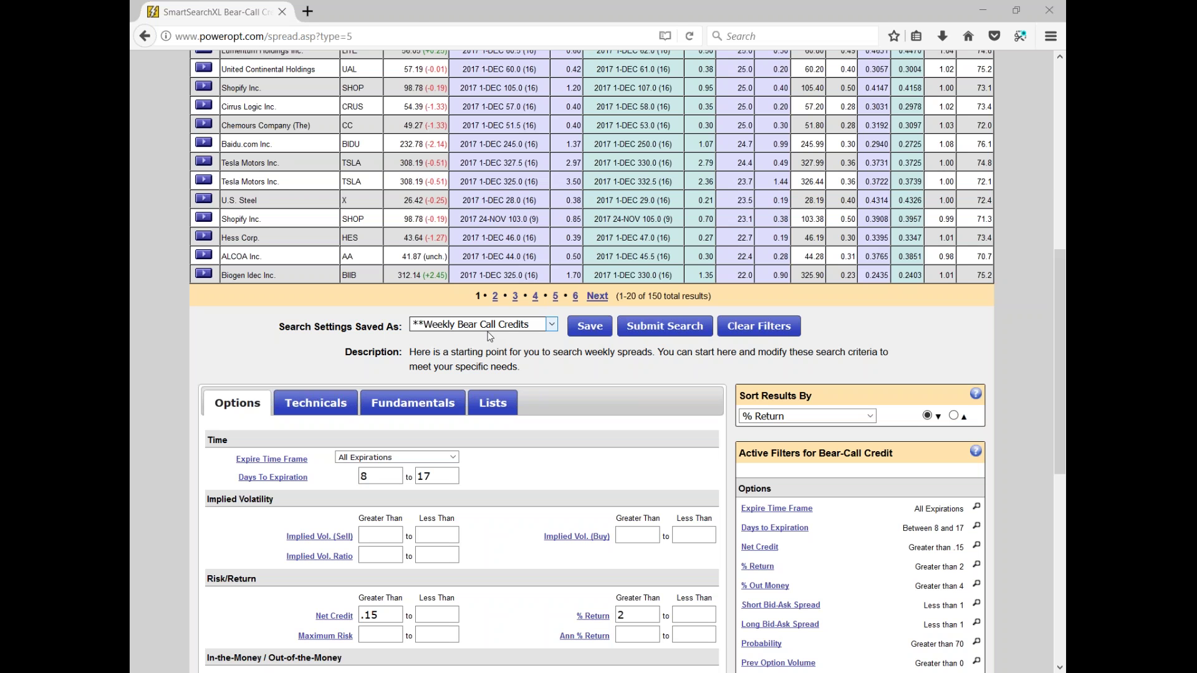
{"action": "left_click", "coordinate": [752, 333]}
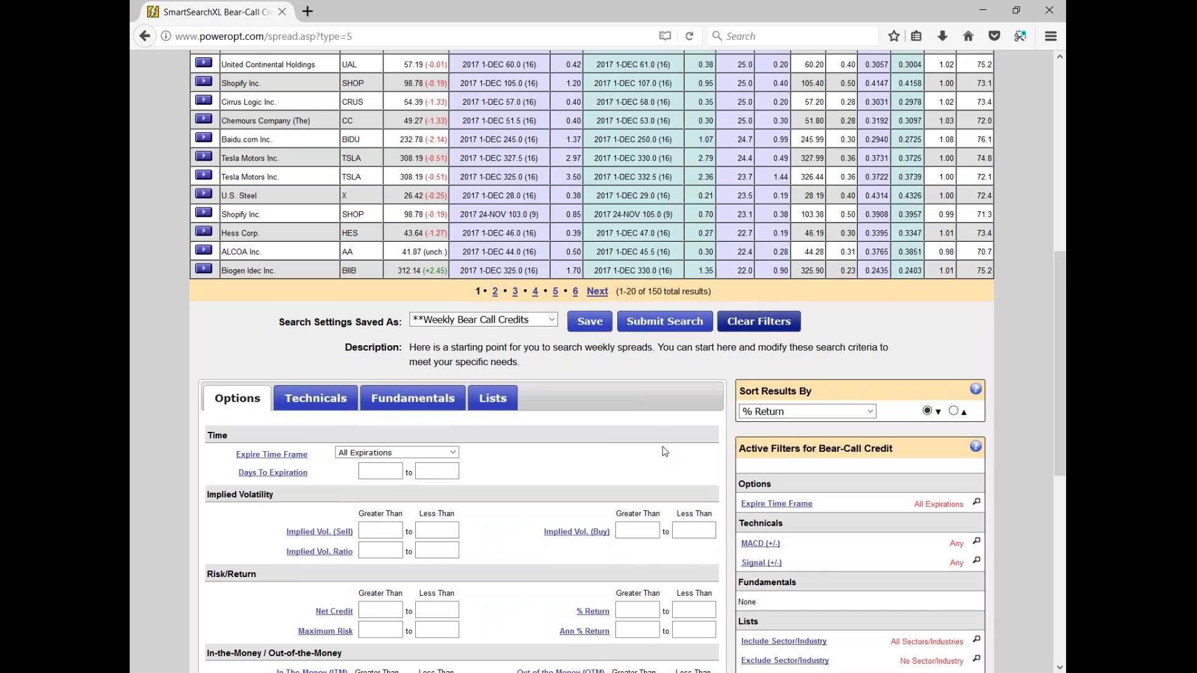
- Examine the empty option and technical filters for bear call credits, including the direction choices for Days Stock Cross SMA 20
{"action": "scroll", "coordinate": [666, 451], "scroll_direction": "down", "scroll_amount": 3}
{"action": "scroll", "coordinate": [714, 429], "scroll_direction": "down", "scroll_amount": 2}
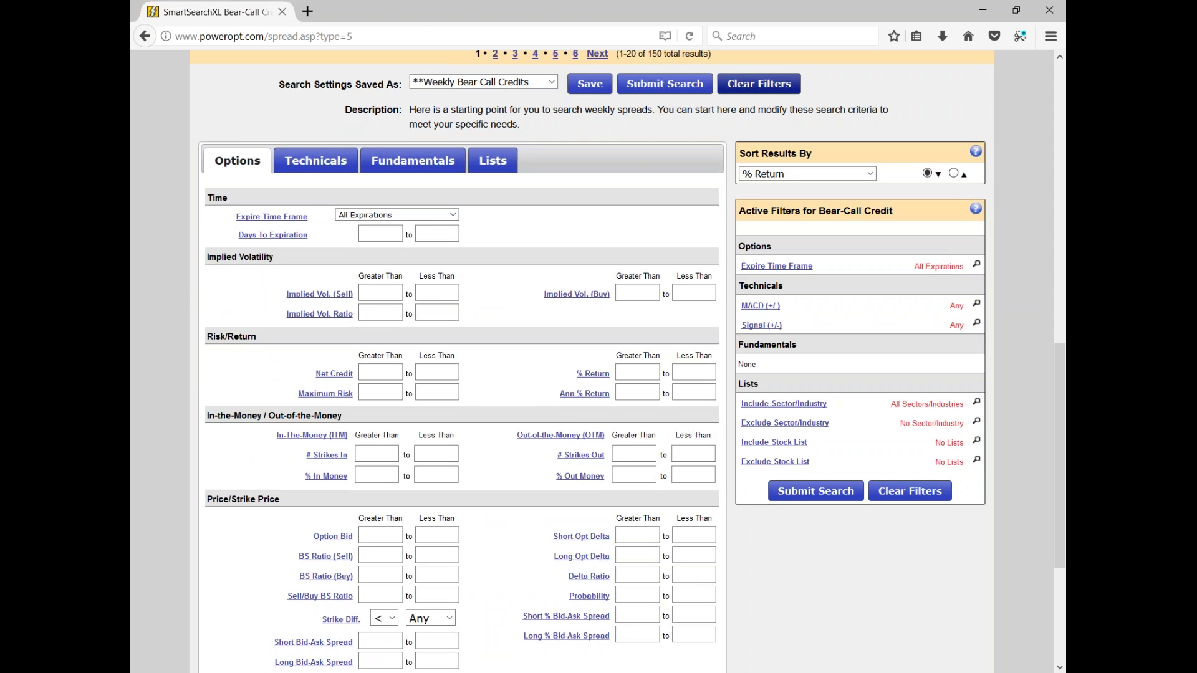
{"action": "left_click", "coordinate": [341, 172]}
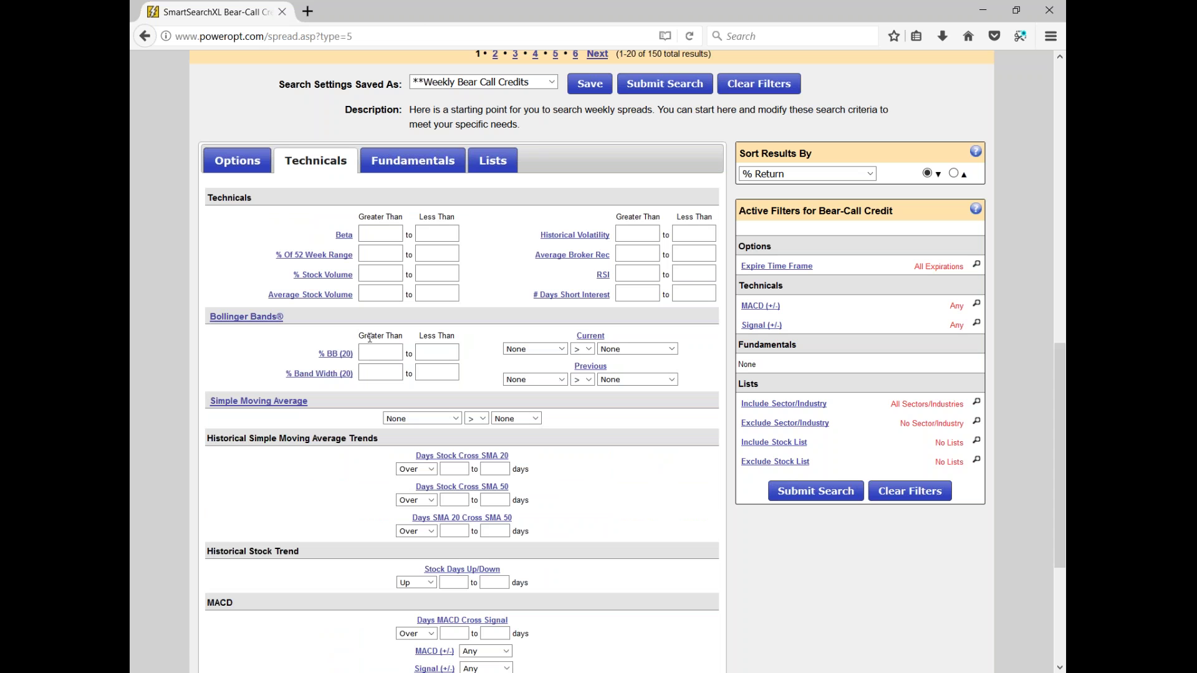
{"action": "scroll", "coordinate": [609, 483], "scroll_direction": "down", "scroll_amount": 3}
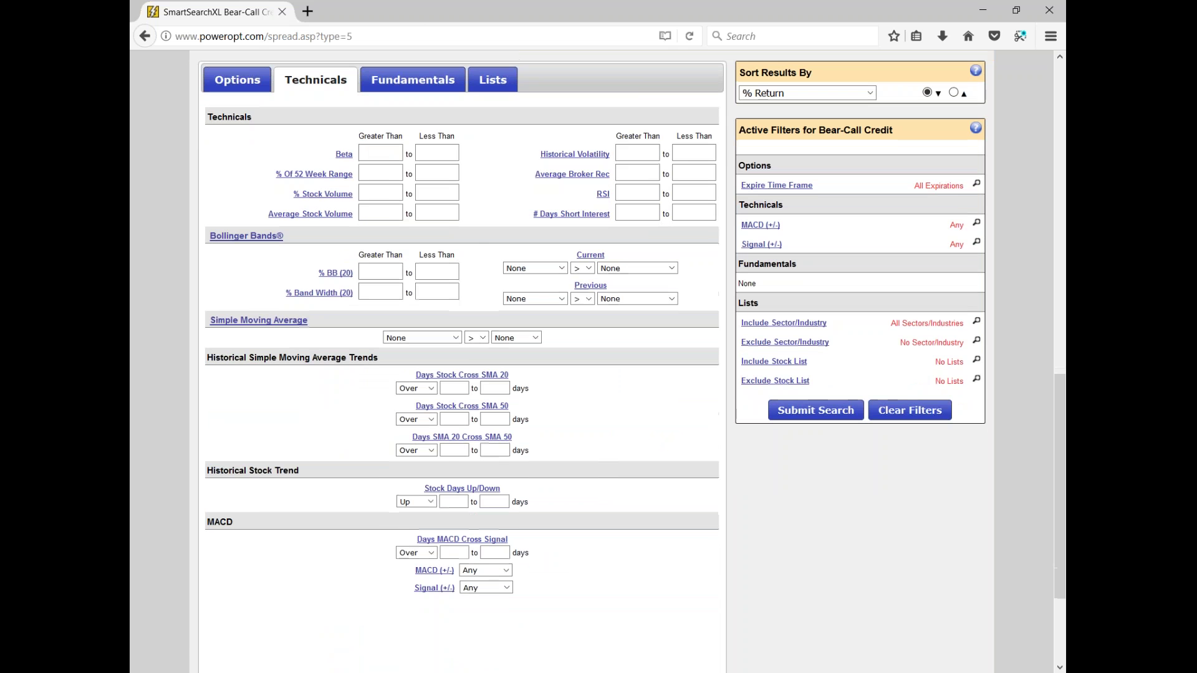
{"action": "left_click", "coordinate": [417, 389]}
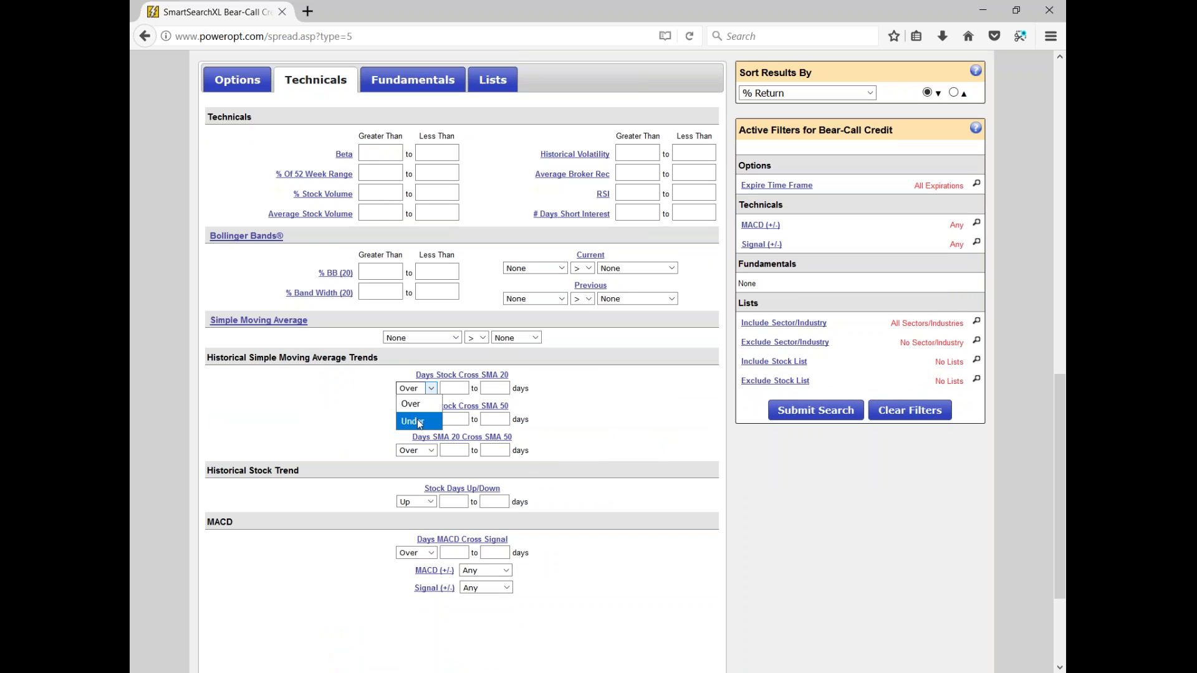
{"action": "left_click", "coordinate": [585, 405]}
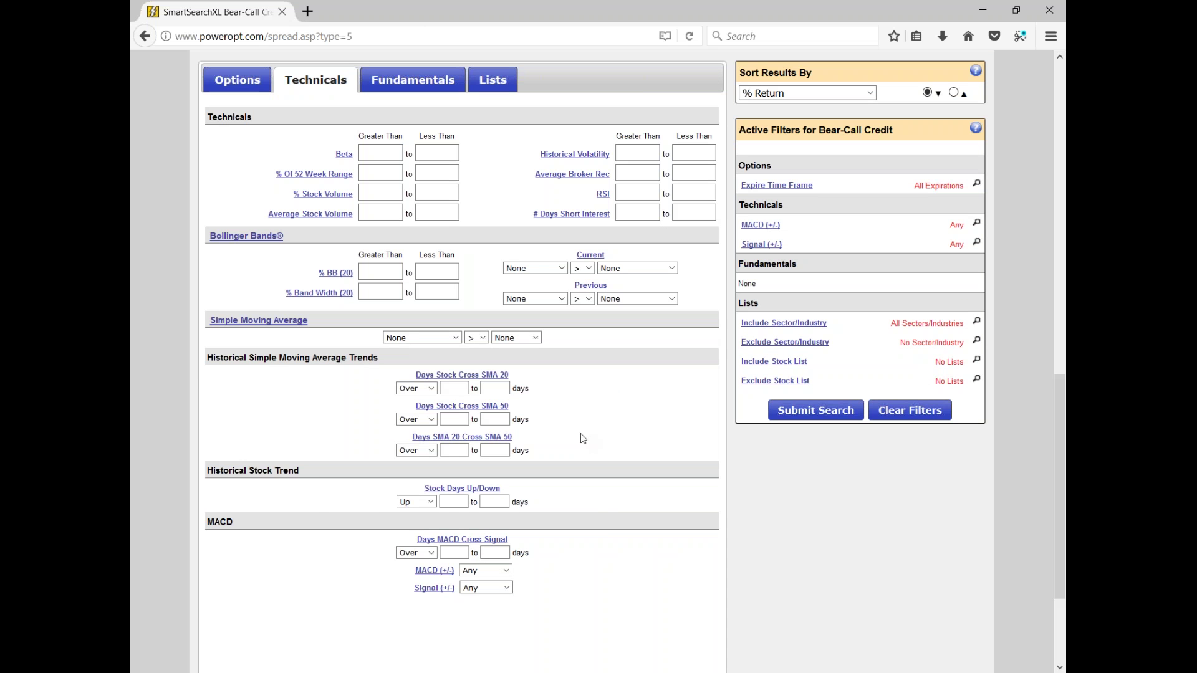
- Set the Simple Moving Average filter to Stock Price < SMA20 and look through the other comparison choices without changing it
{"action": "left_click", "coordinate": [454, 339]}
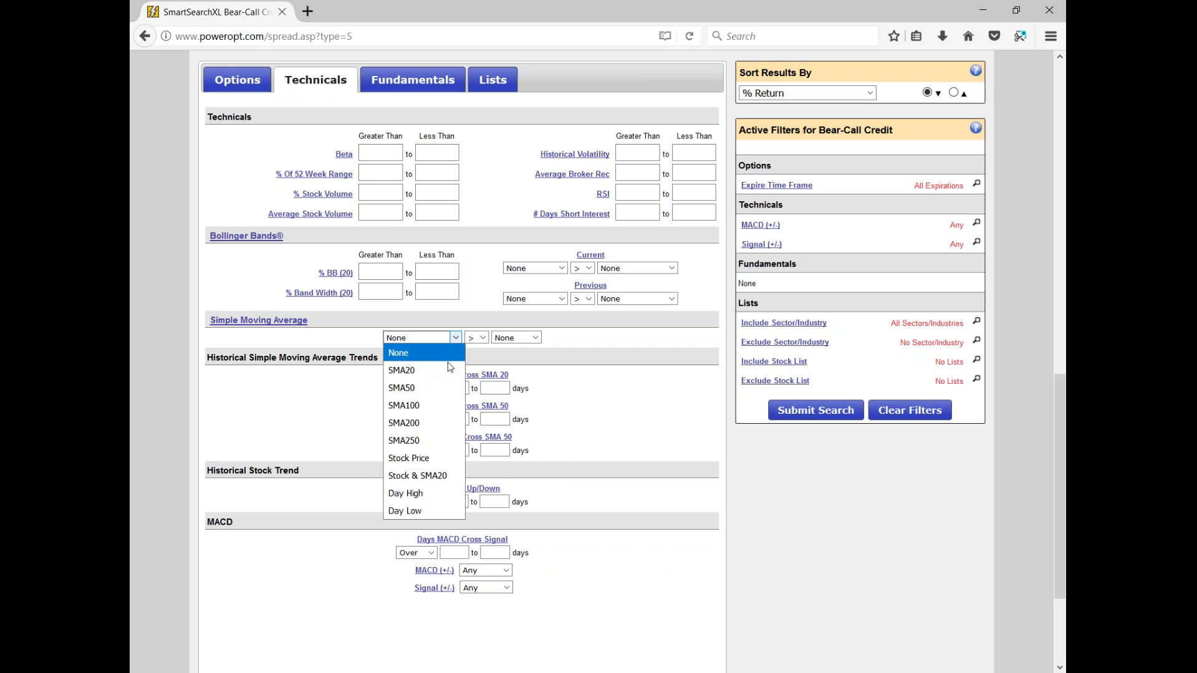
{"action": "left_click", "coordinate": [444, 460]}
{"action": "left_click", "coordinate": [477, 338]}
{"action": "left_click", "coordinate": [481, 374]}
{"action": "left_click", "coordinate": [513, 338]}
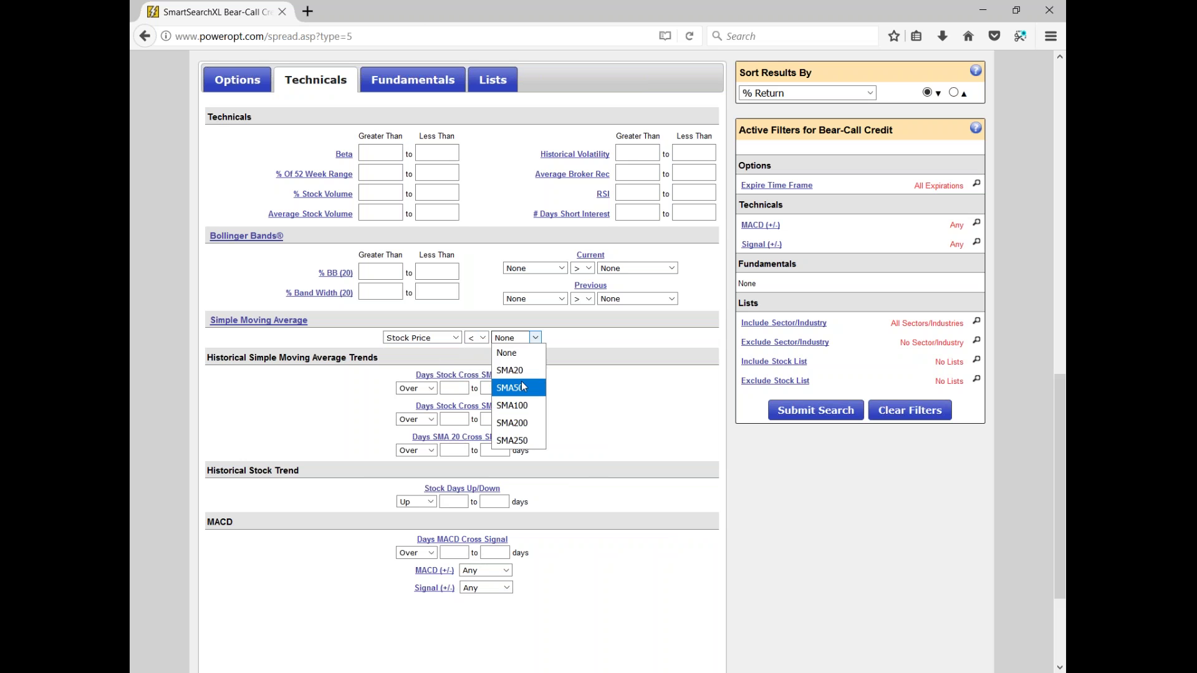
{"action": "left_click", "coordinate": [522, 368]}
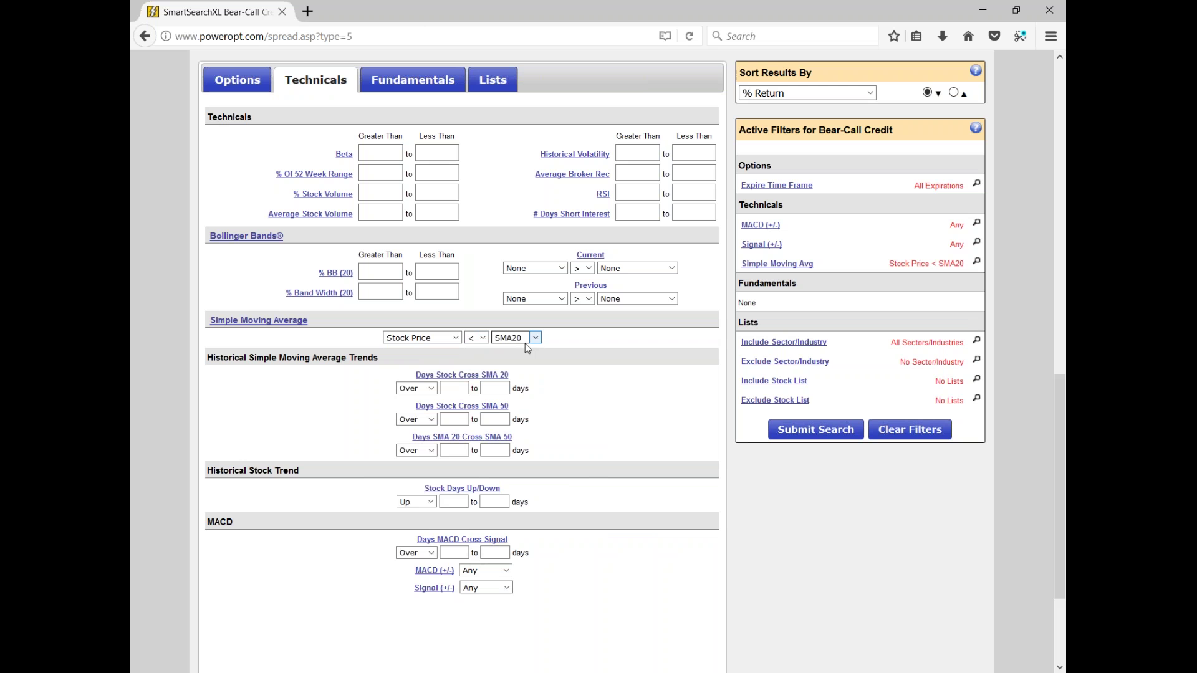
{"action": "left_click", "coordinate": [455, 337]}
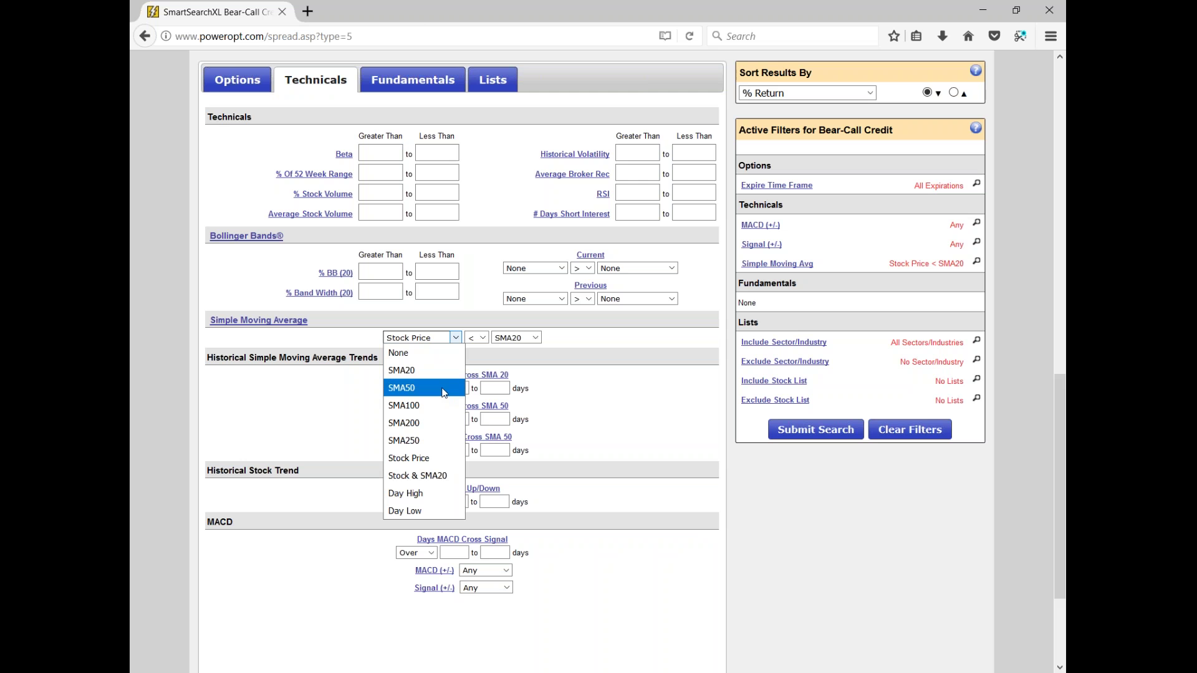
{"action": "left_click", "coordinate": [576, 400]}
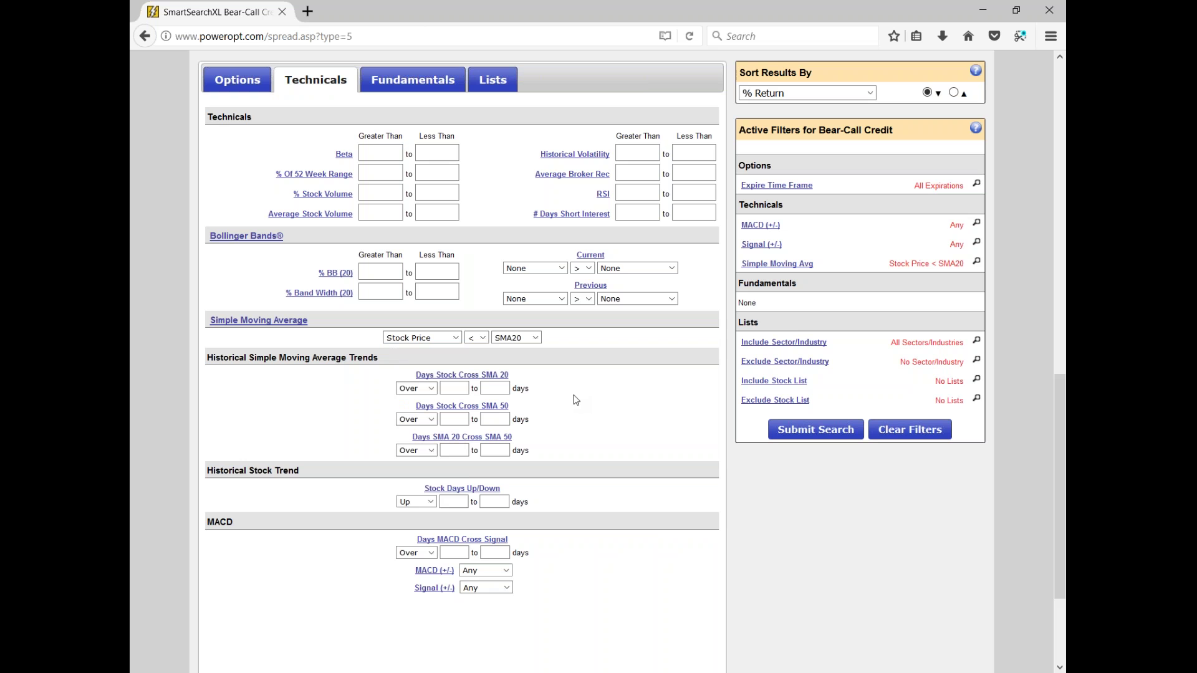
- Restrict the fundamentals to stocks whose earnings date is not between now and expiration
{"action": "left_click", "coordinate": [413, 79]}
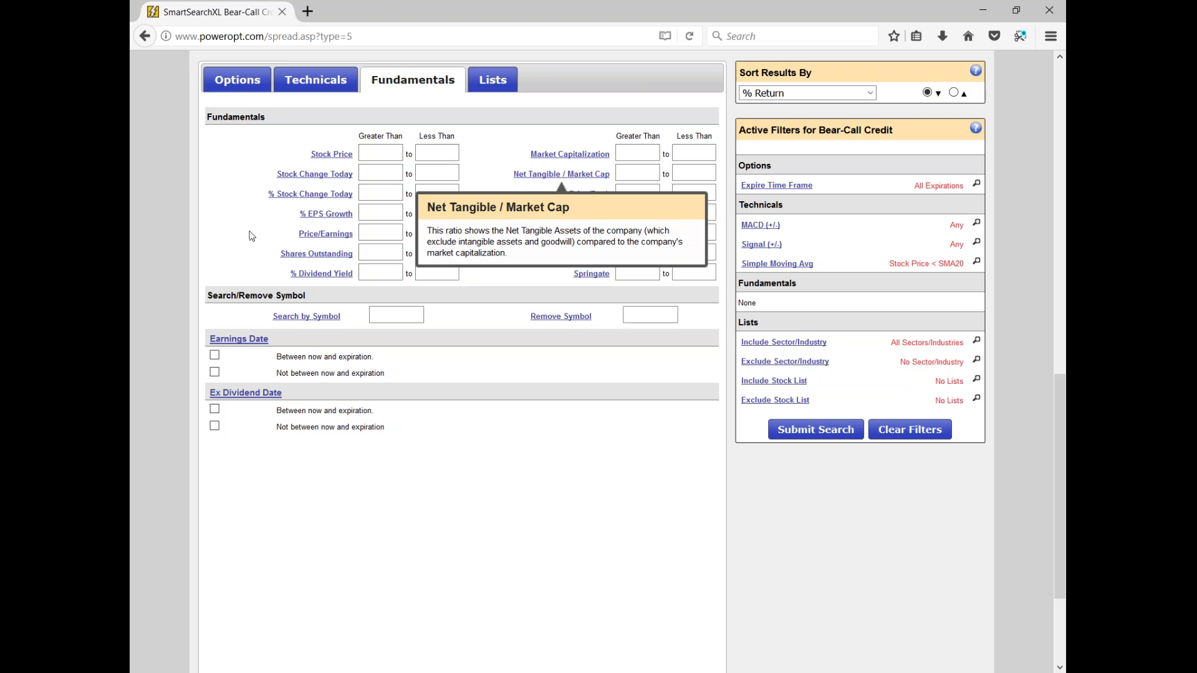
{"action": "left_click", "coordinate": [214, 372]}
{"action": "left_click_drag", "start_coordinate": [275, 373], "coordinate": [386, 392]}
{"action": "left_click", "coordinate": [447, 364]}
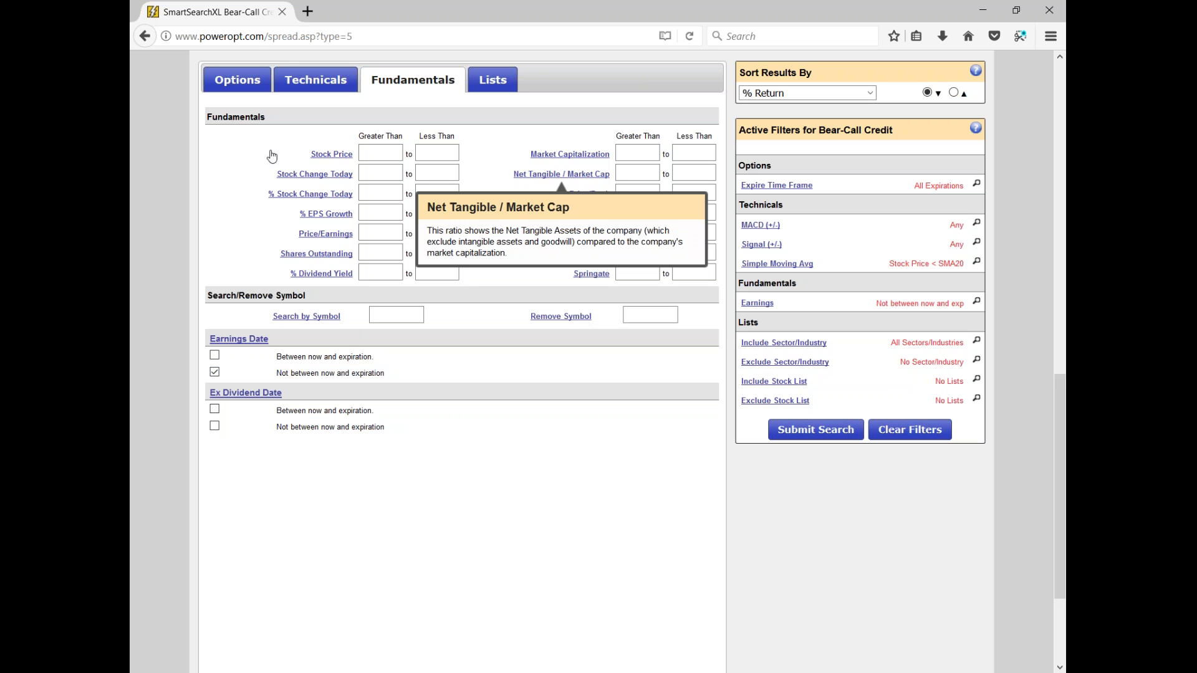
- Keep the option expiration time frame at All Expirations and limit Days To Expiration to between 2 and 14
{"action": "left_click", "coordinate": [237, 80]}
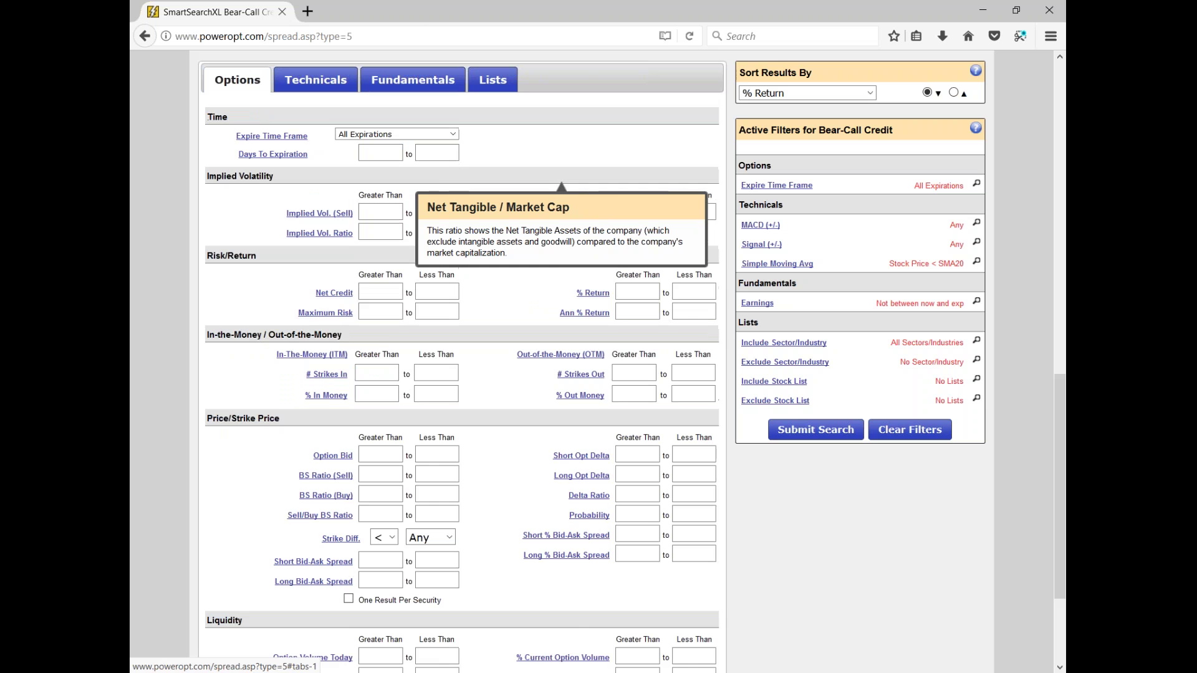
{"action": "scroll", "coordinate": [534, 150], "scroll_direction": "up", "scroll_amount": 3}
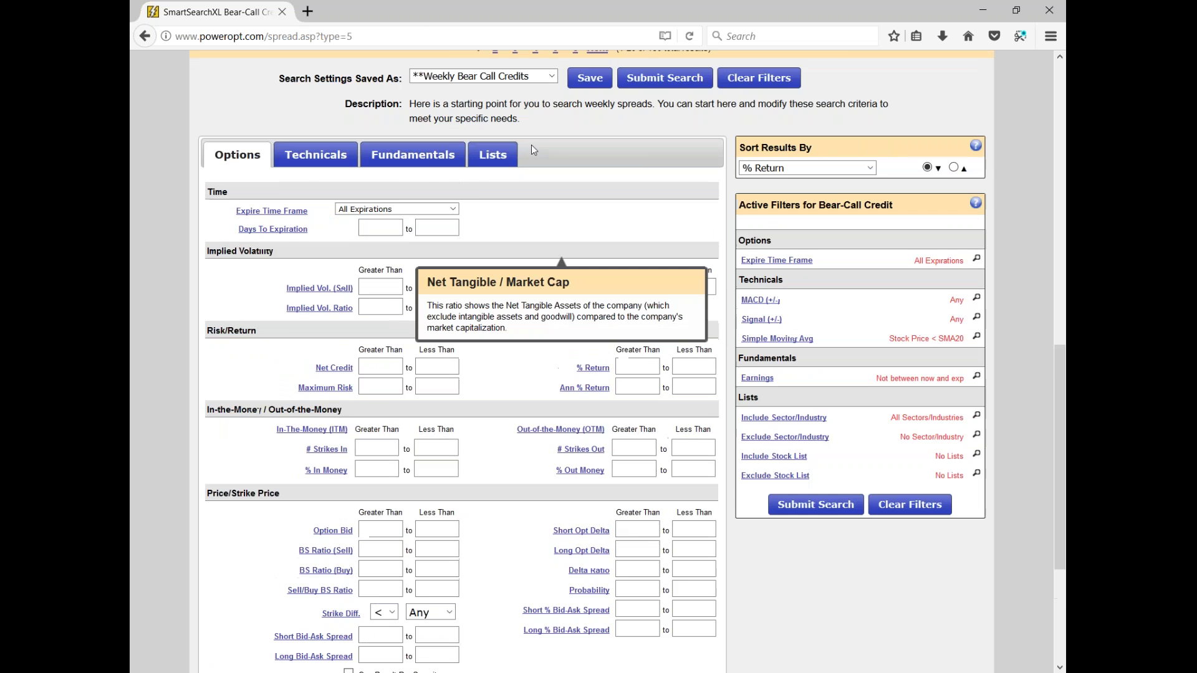
{"action": "scroll", "coordinate": [532, 144], "scroll_direction": "down", "scroll_amount": 2}
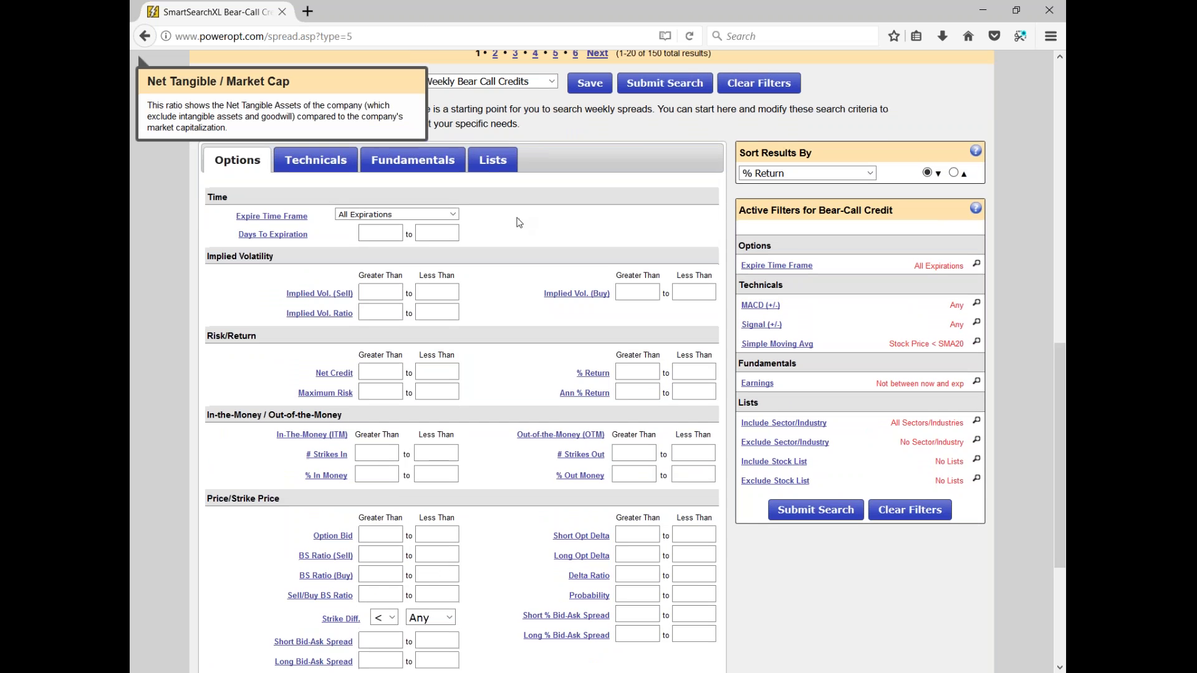
{"action": "scroll", "coordinate": [517, 219], "scroll_direction": "down", "scroll_amount": 3}
{"action": "scroll", "coordinate": [499, 187], "scroll_direction": "up", "scroll_amount": 2}
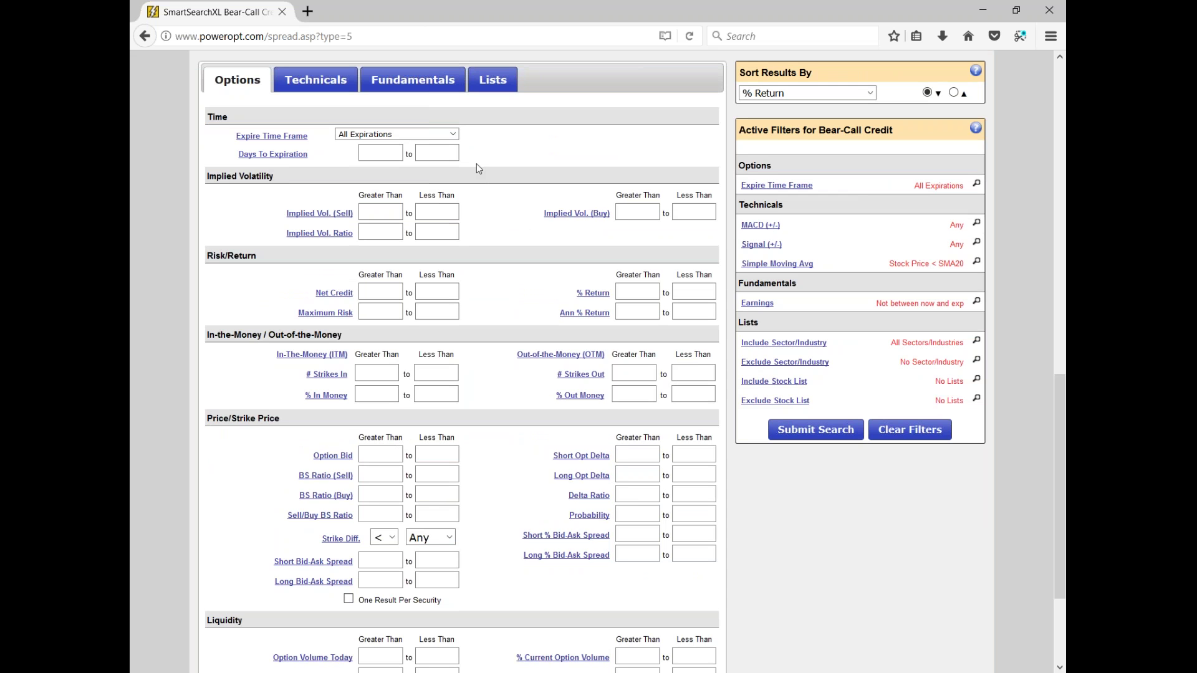
{"action": "left_click", "coordinate": [388, 134]}
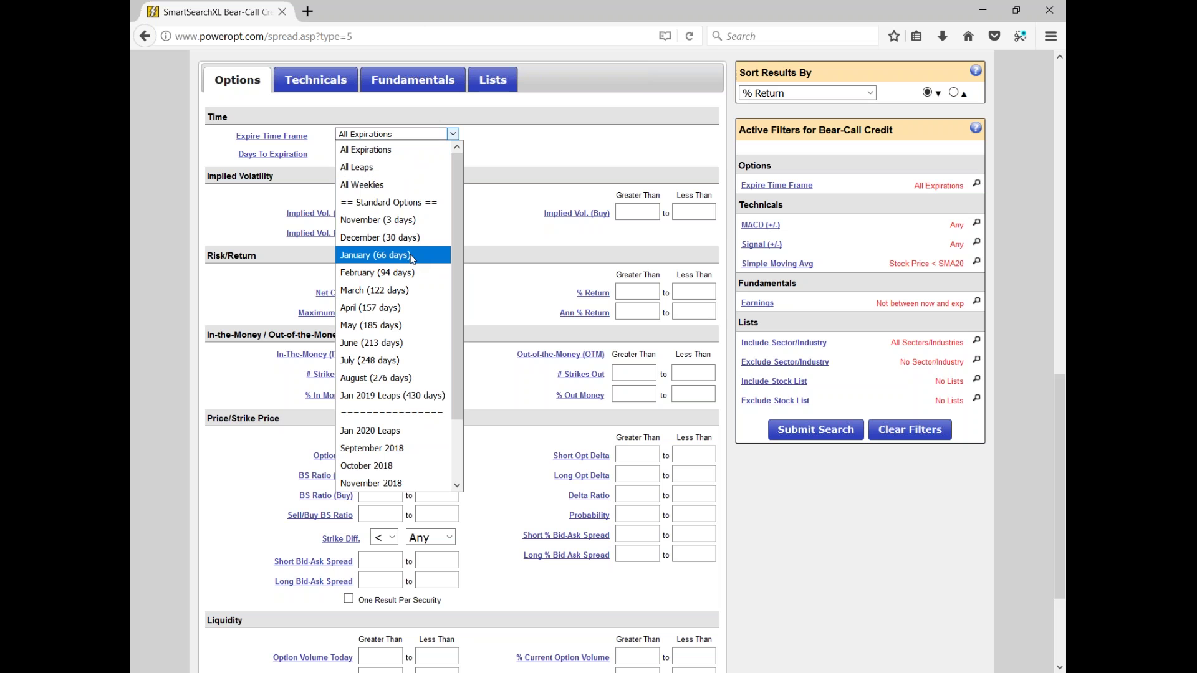
{"action": "left_click", "coordinate": [402, 152]}
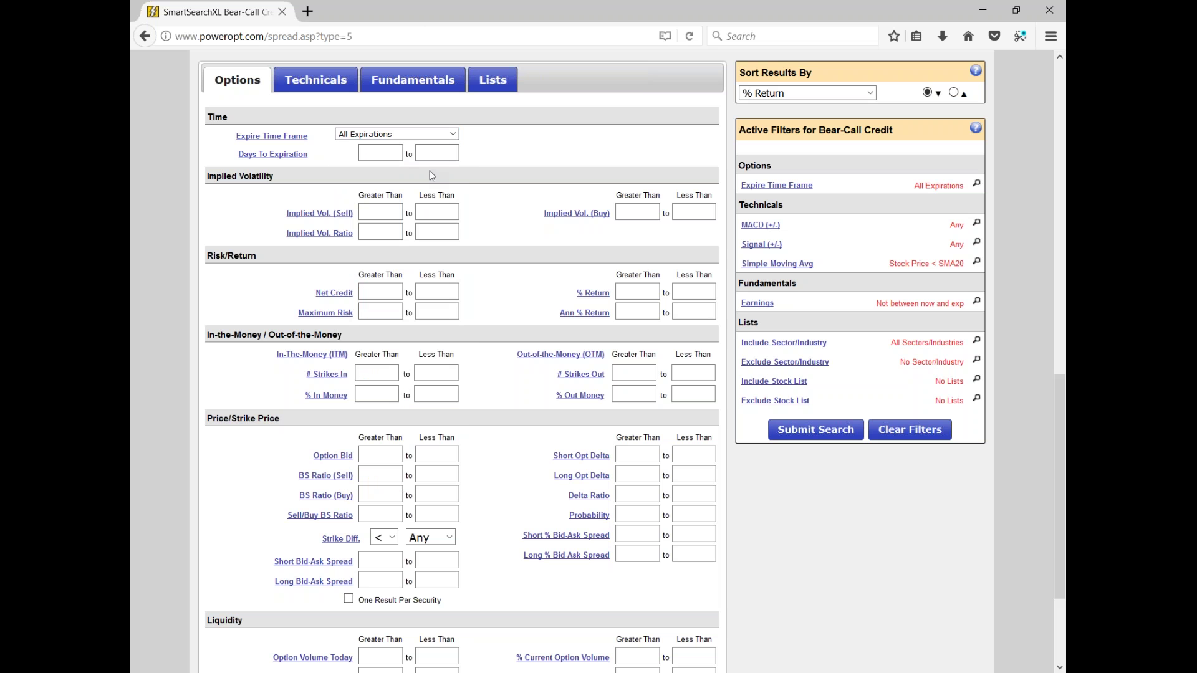
{"action": "left_click", "coordinate": [375, 150]}
{"action": "type", "text": "2"}
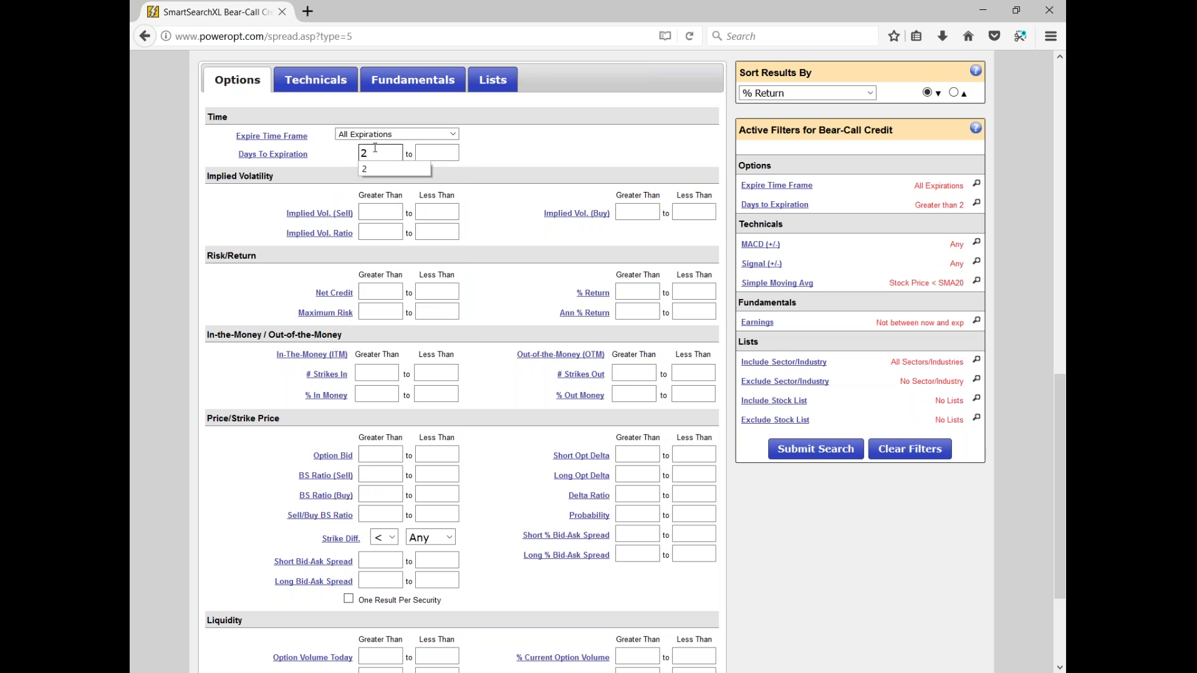
{"action": "left_click", "coordinate": [417, 152]}
{"action": "type", "text": "14"}
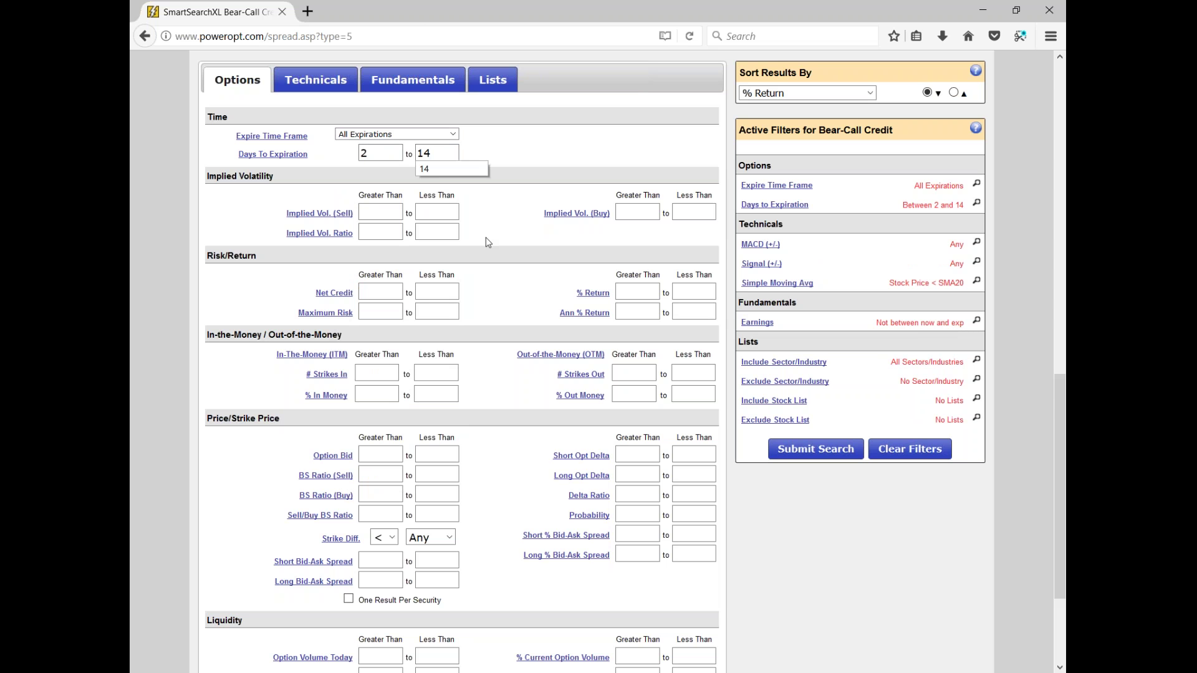
- Require a Net Credit greater than .15 and a % Return greater than 8
{"action": "scroll", "coordinate": [484, 238], "scroll_direction": "down", "scroll_amount": 2}
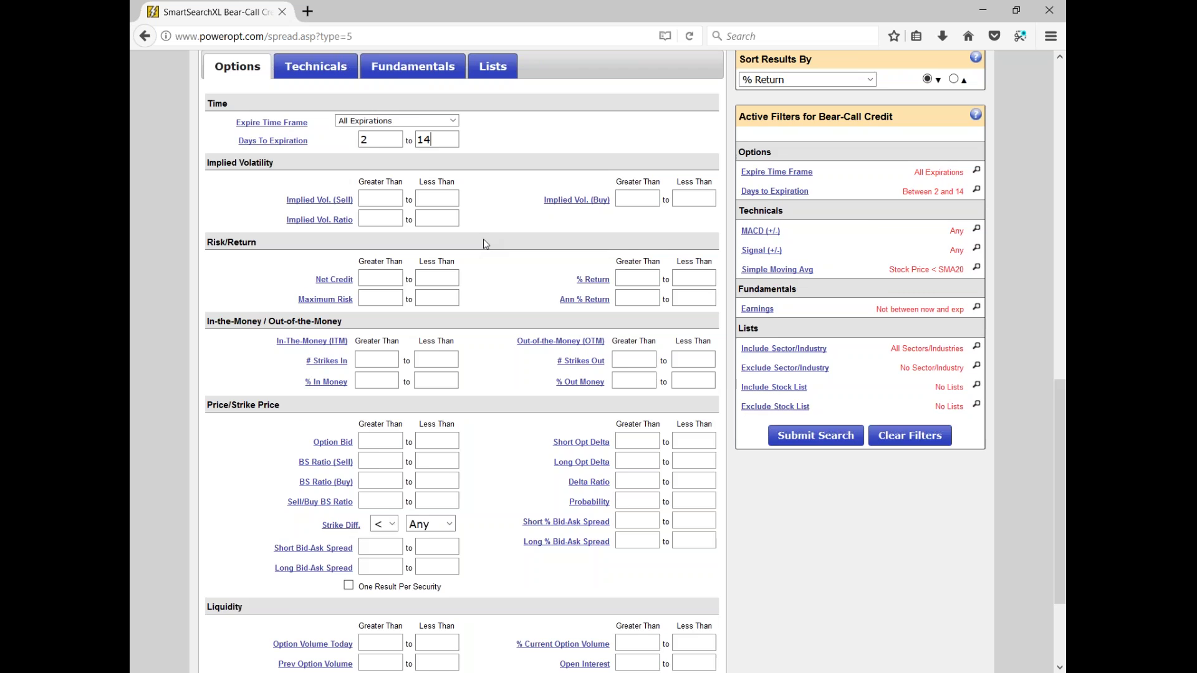
{"action": "left_click", "coordinate": [386, 214]}
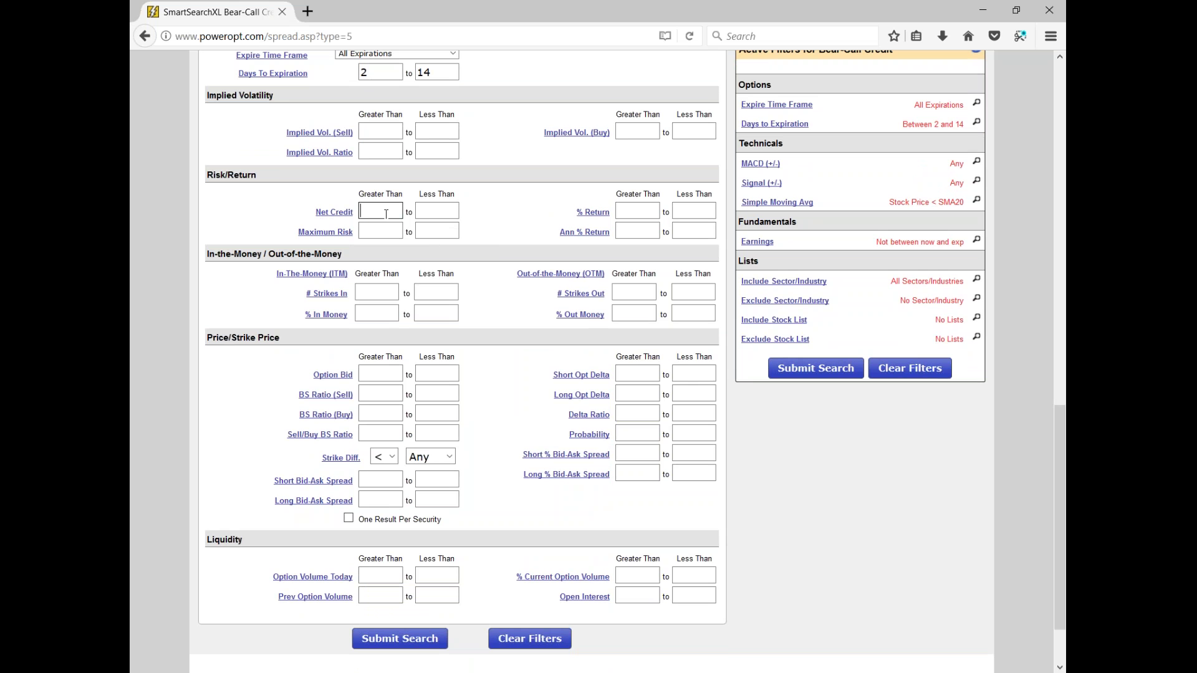
{"action": "left_click", "coordinate": [386, 214]}
{"action": "type", "text": ".15"}
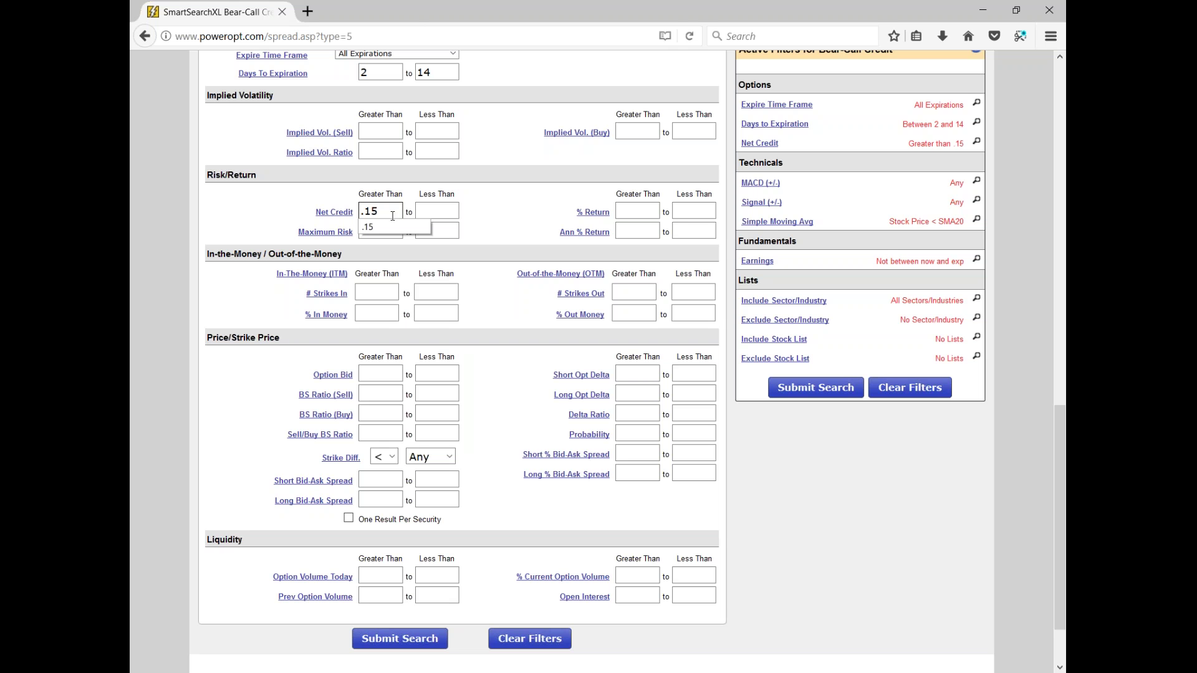
{"action": "left_click", "coordinate": [631, 215]}
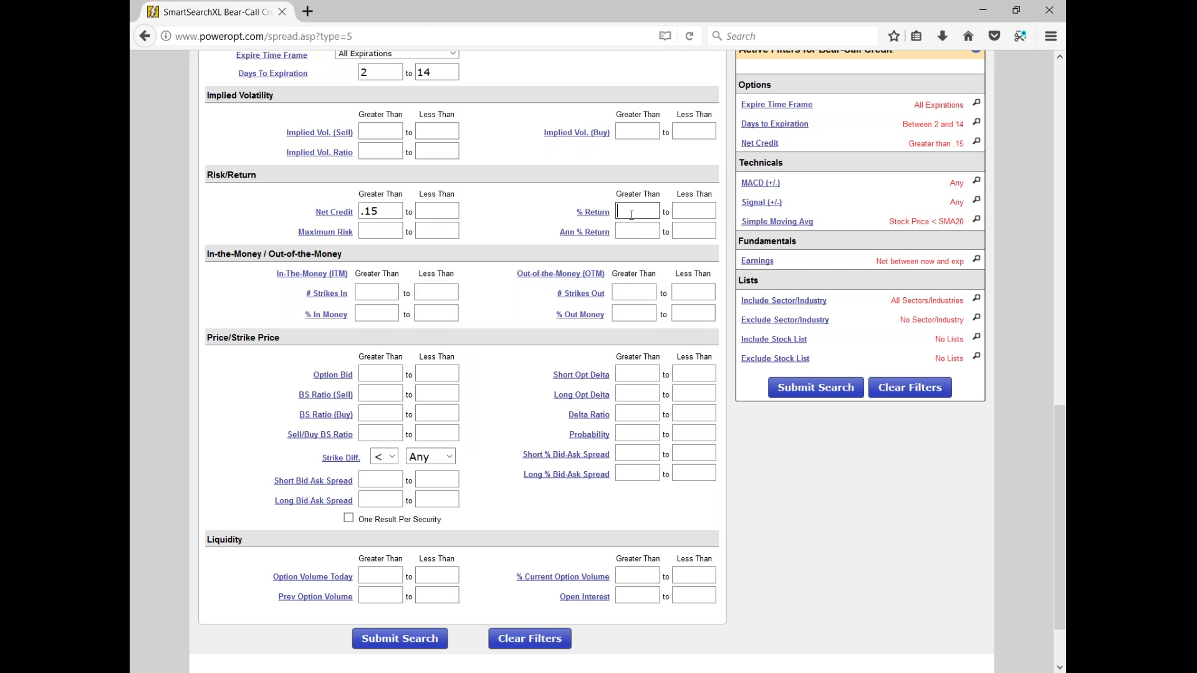
{"action": "type", "text": "8"}
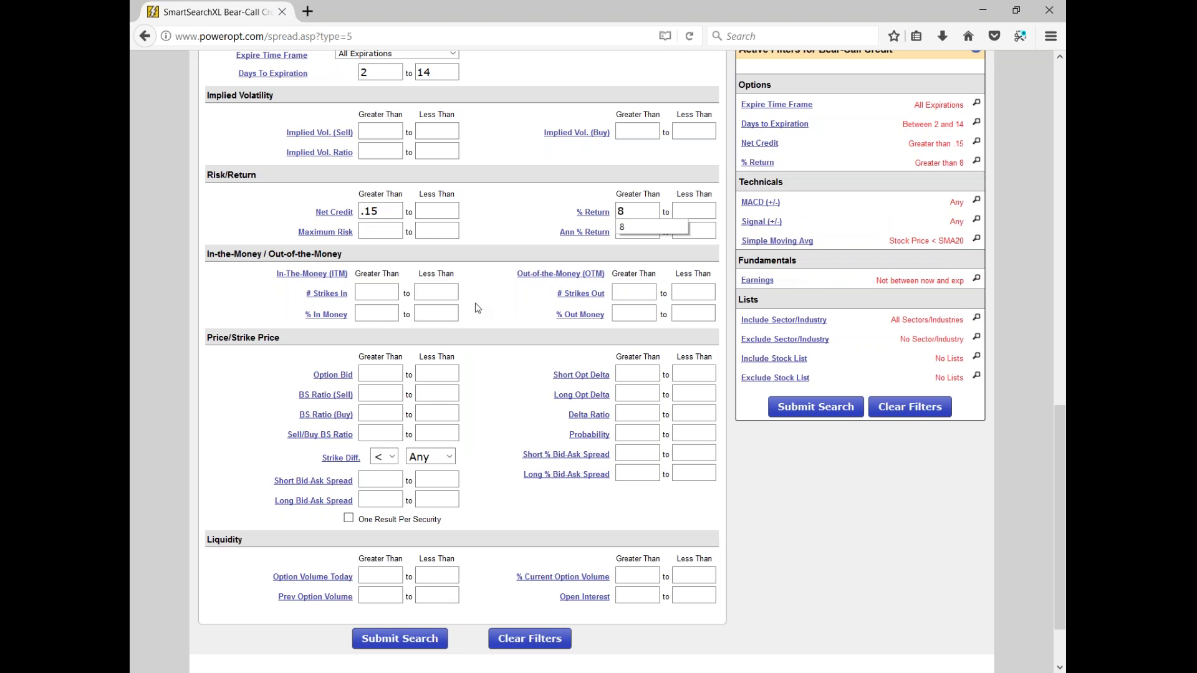
- Require % Out Money greater than 0 and Probability greater than 80
{"action": "left_click", "coordinate": [631, 314]}
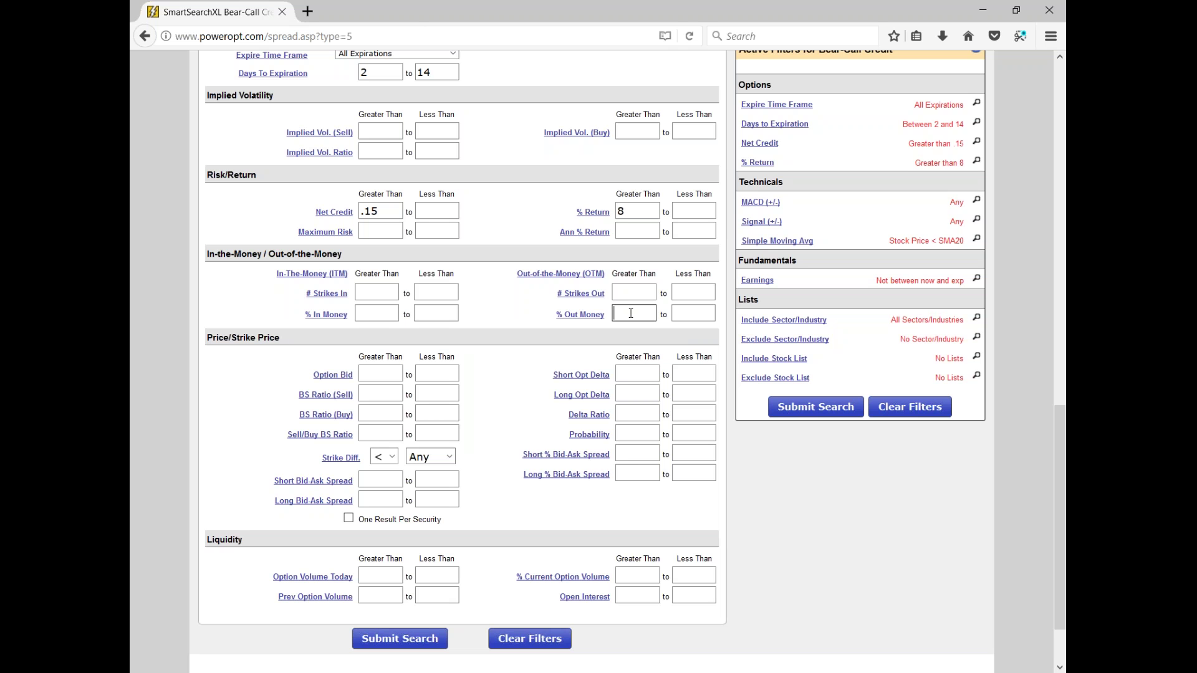
{"action": "type", "text": "0"}
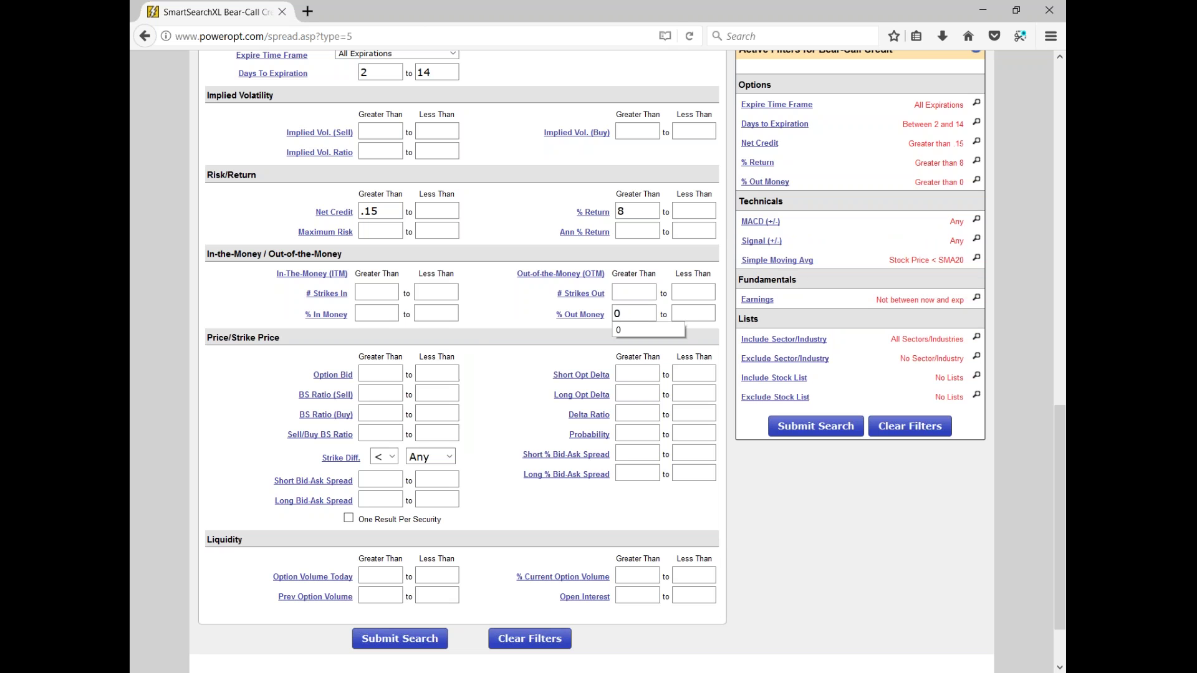
{"action": "left_click", "coordinate": [643, 436]}
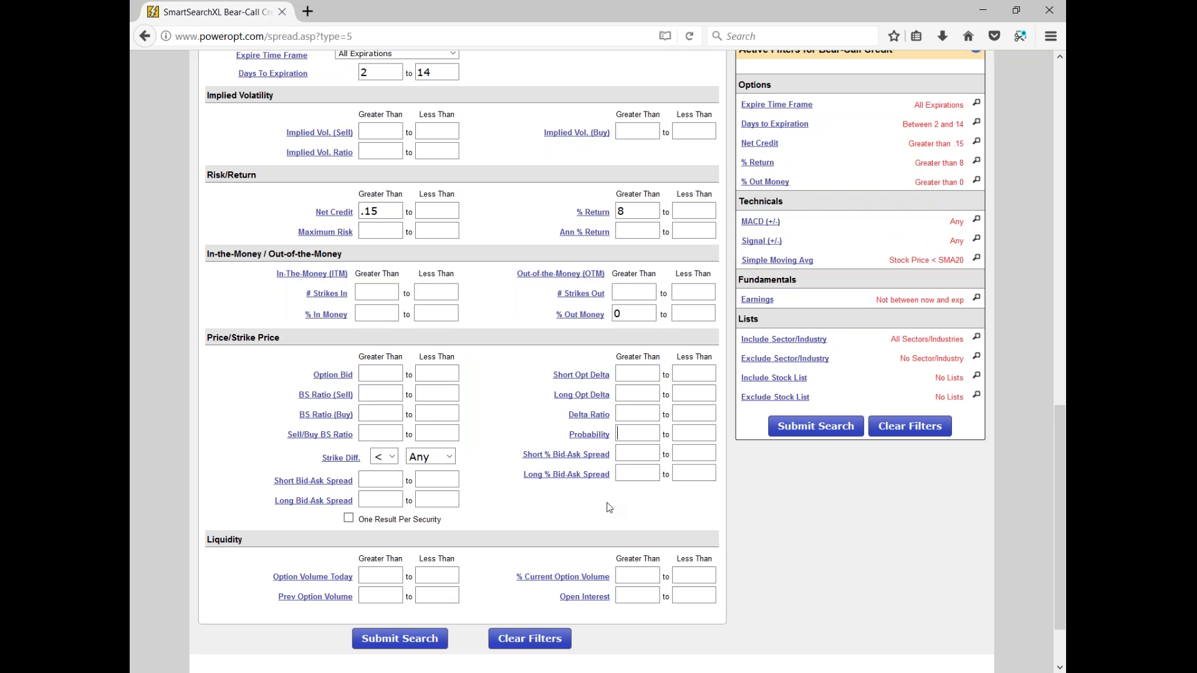
{"action": "type", "text": "80"}
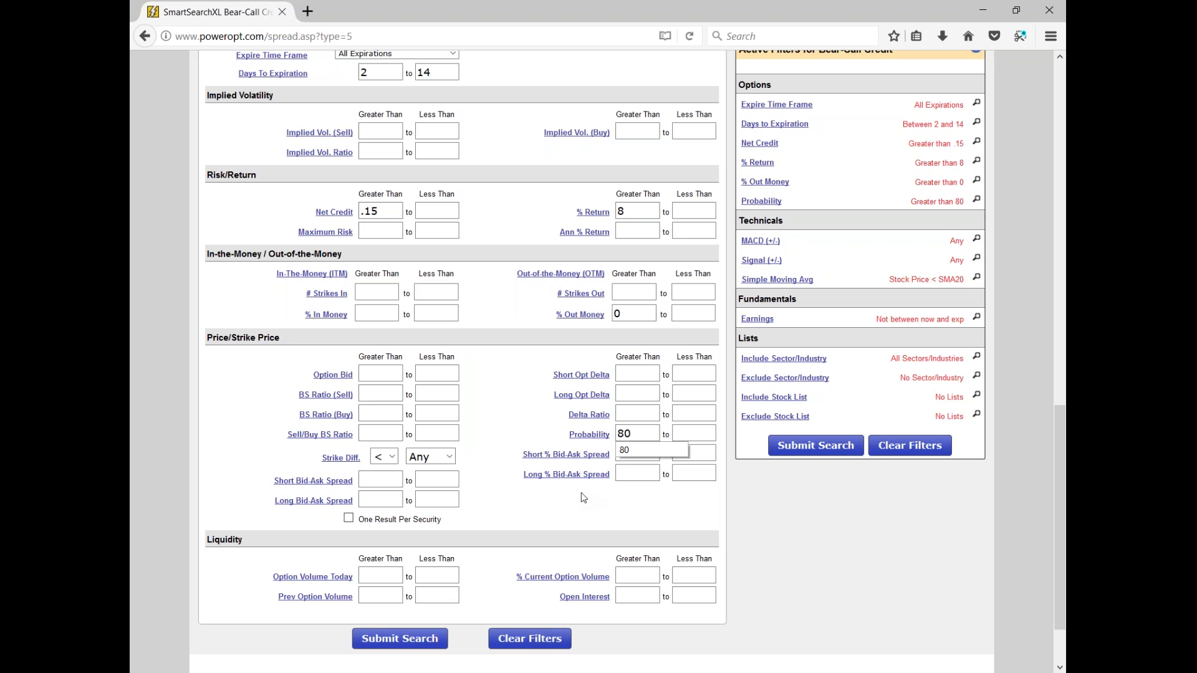
- Set the liquidity filters to Option Volume Today greater than 0 and Open Interest greater than 10
{"action": "left_click", "coordinate": [388, 574]}
{"action": "type", "text": "0"}
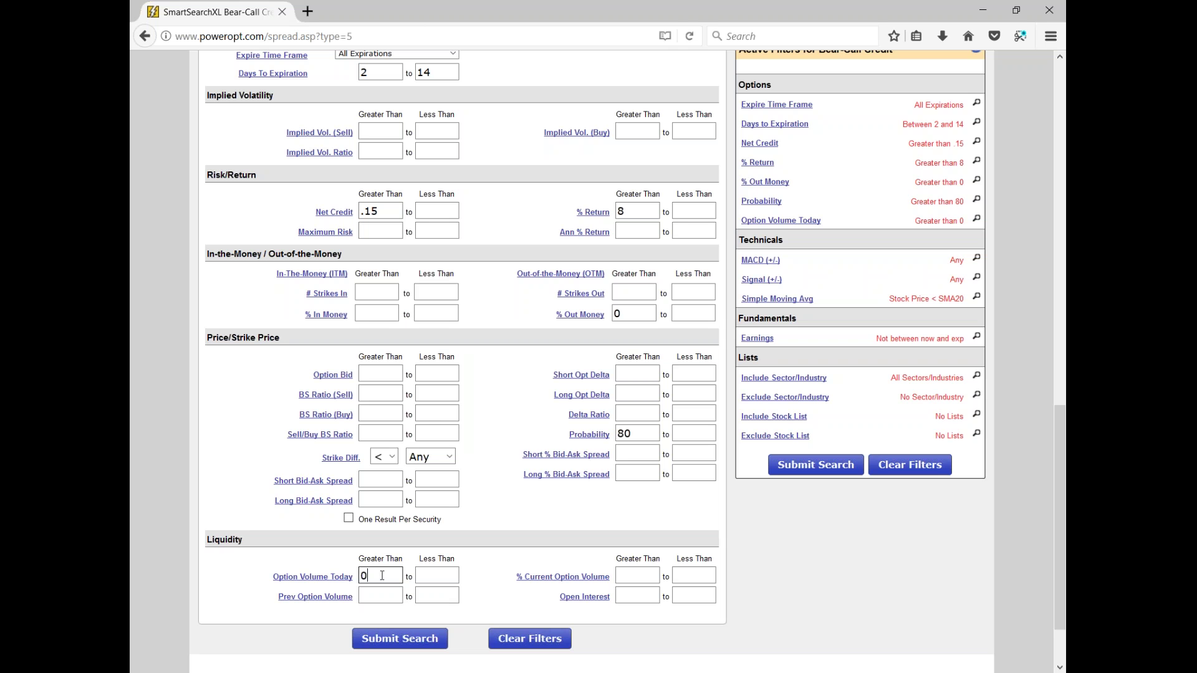
{"action": "left_click", "coordinate": [633, 598]}
{"action": "type", "text": "10"}
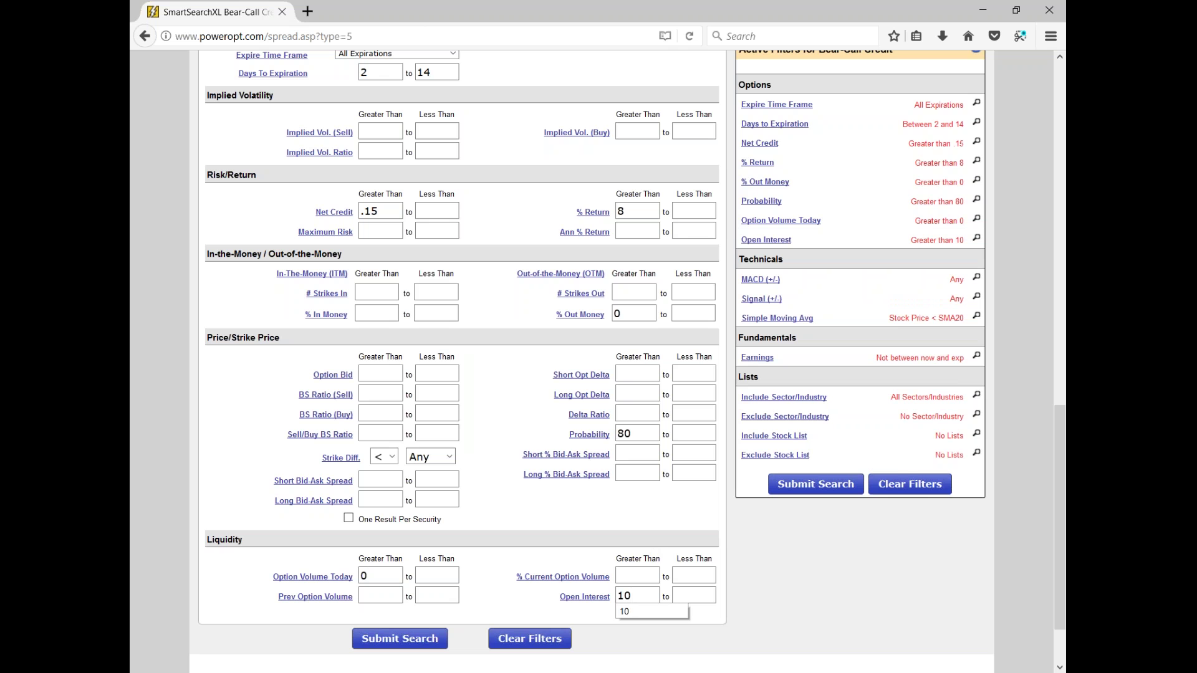
- Mark the active bear call credit filters with a freehand bracket and check marks, and erase all drawings
{"action": "left_click", "coordinate": [1002, 6]}
{"action": "scroll", "coordinate": [924, 306], "scroll_direction": "up", "scroll_amount": 3}
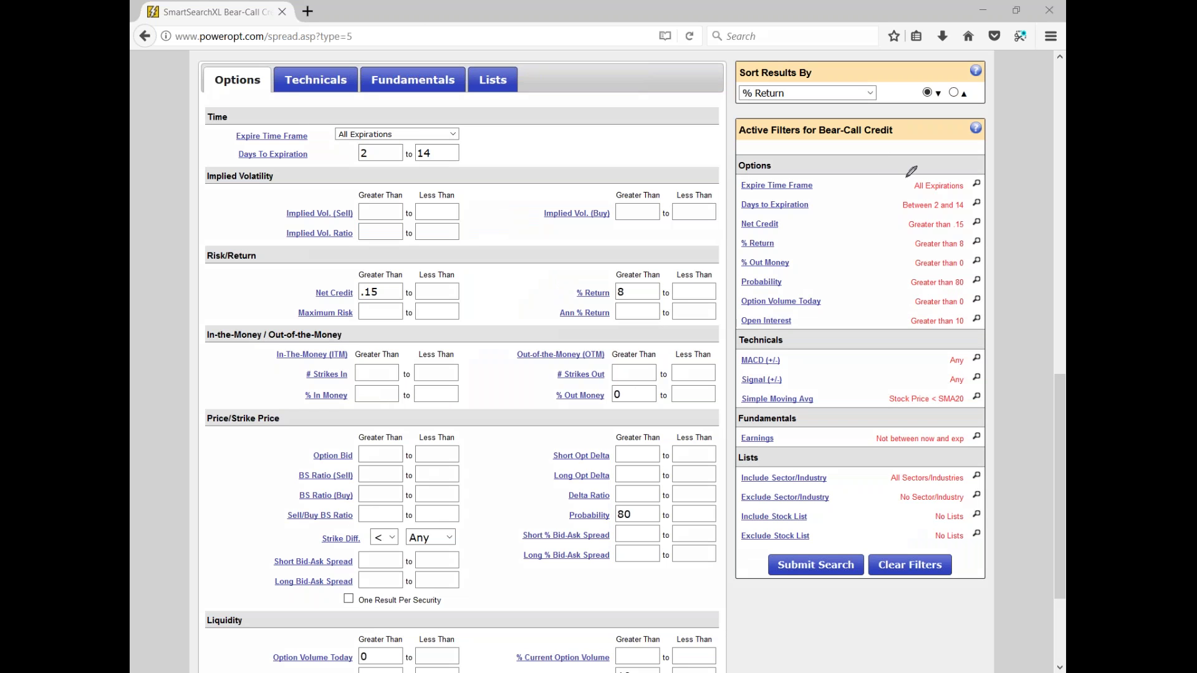
{"action": "mouse_move", "coordinate": [911, 176]}
{"action": "left_mouse_down"}
{"action": "mouse_move", "coordinate": [880, 241]}
{"action": "mouse_move", "coordinate": [872, 302]}
{"action": "mouse_move", "coordinate": [883, 322]}
{"action": "left_mouse_up"}
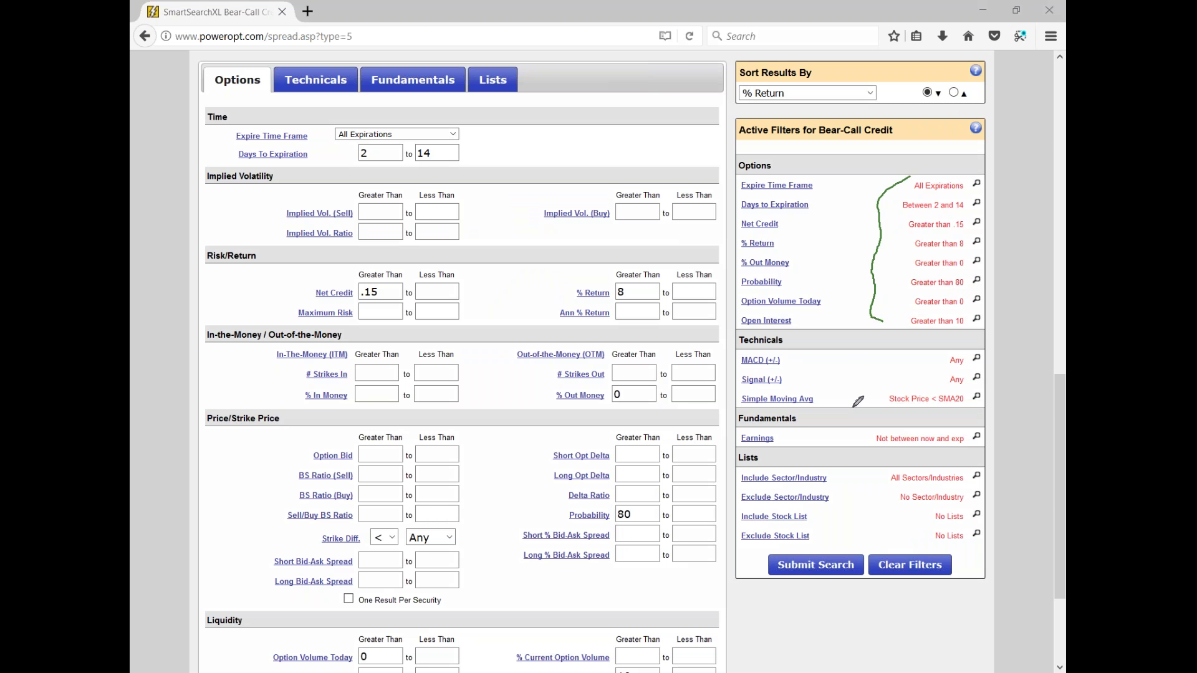
{"action": "left_click_drag", "start_coordinate": [997, 195], "coordinate": [1032, 164]}
{"action": "left_click_drag", "start_coordinate": [995, 216], "coordinate": [1023, 195]}
{"action": "left_click_drag", "start_coordinate": [995, 235], "coordinate": [1021, 218]}
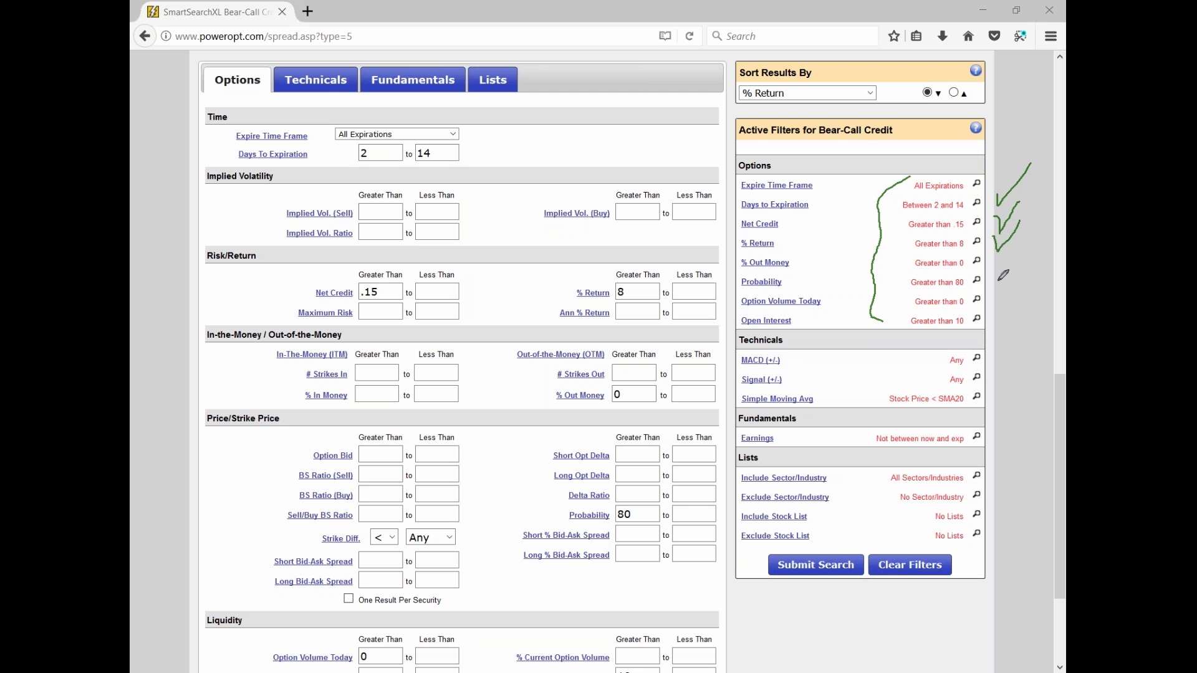
{"action": "left_click_drag", "start_coordinate": [996, 264], "coordinate": [1022, 253]}
{"action": "left_click_drag", "start_coordinate": [998, 293], "coordinate": [1037, 290]}
{"action": "left_click_drag", "start_coordinate": [1002, 387], "coordinate": [1040, 357]}
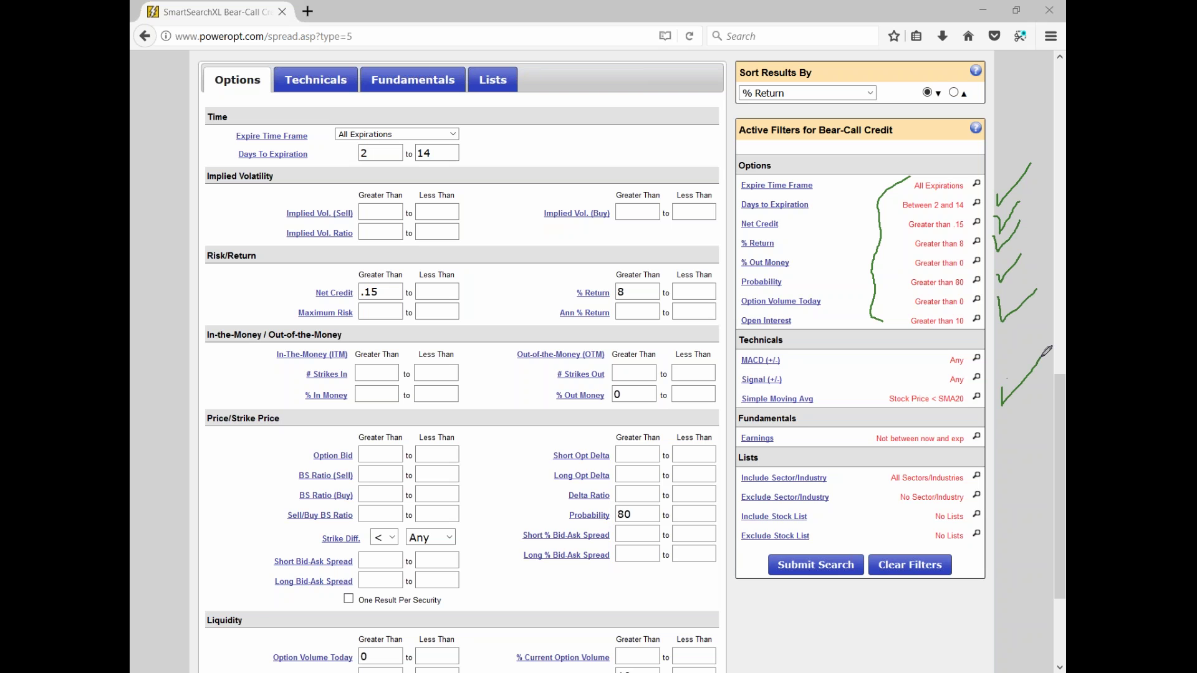
{"action": "mouse_move", "coordinate": [1002, 425]}
{"action": "left_mouse_down"}
{"action": "mouse_move", "coordinate": [1002, 441]}
{"action": "mouse_move", "coordinate": [1032, 413]}
{"action": "left_mouse_up"}
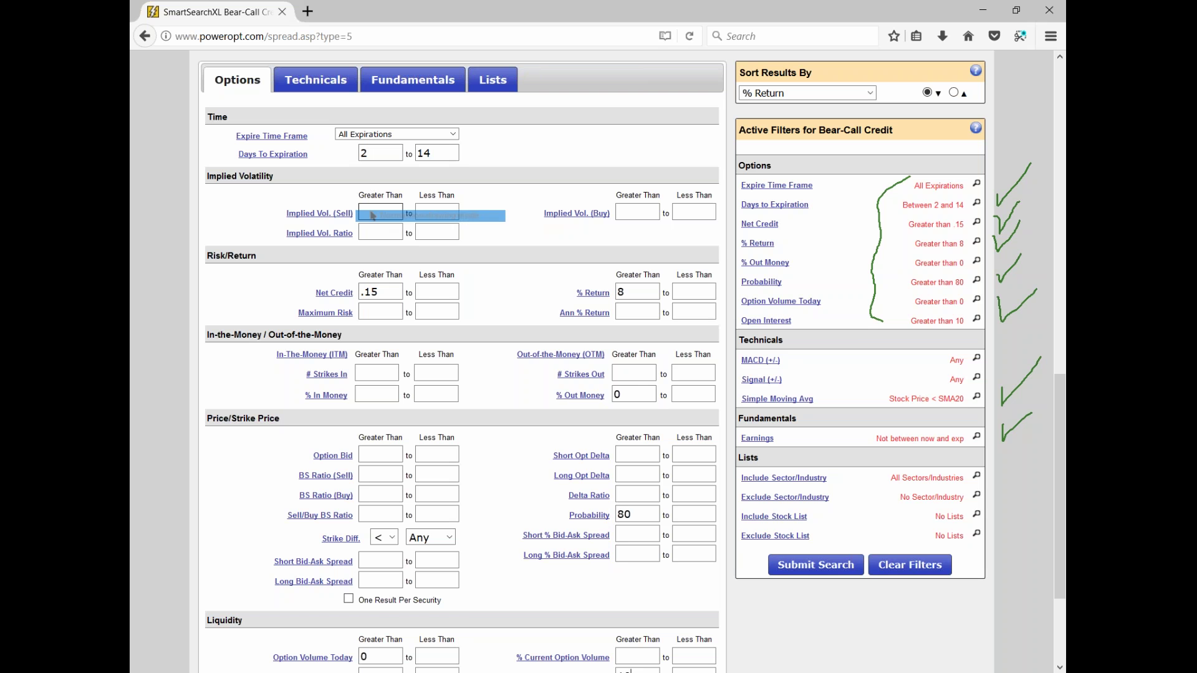
{"action": "left_click", "coordinate": [393, 281]}
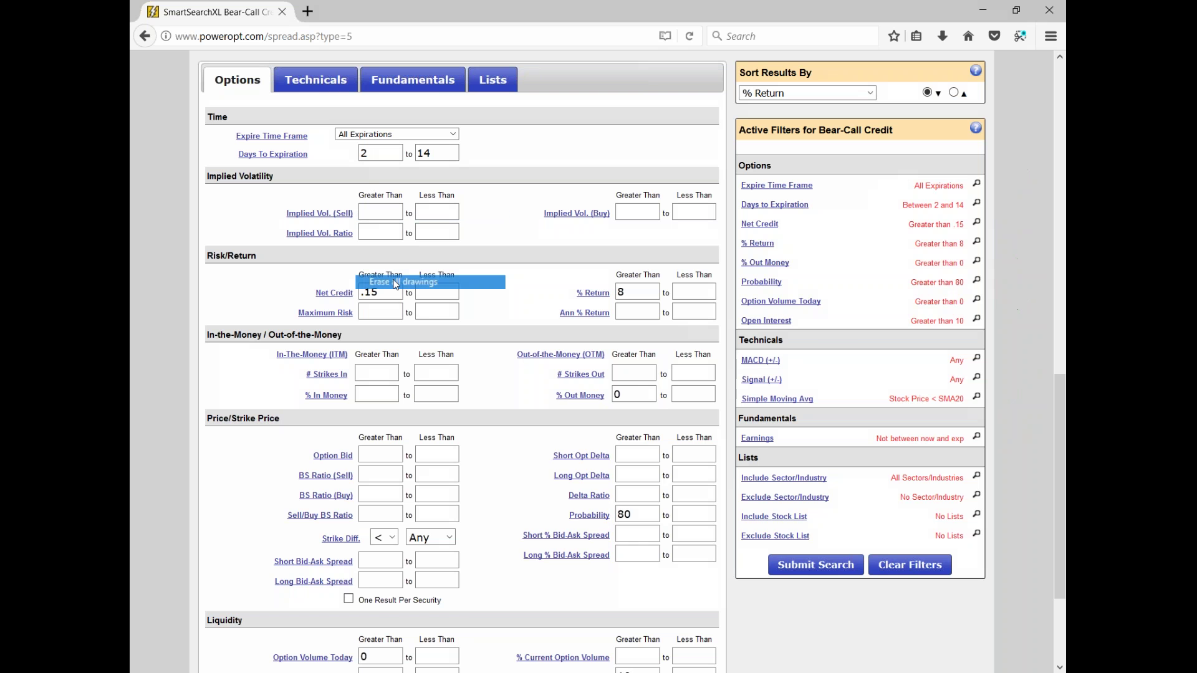
- Submit the bear call credit search and examine the spreads listed in the results
{"action": "left_click", "coordinate": [843, 567]}
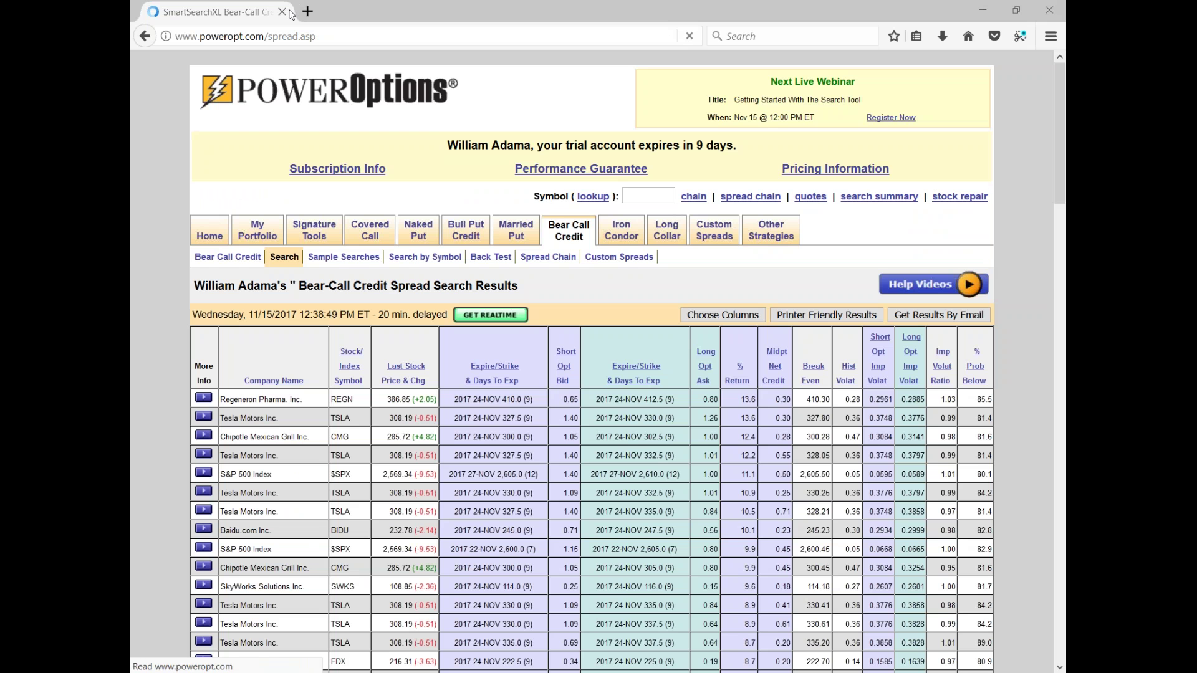
{"action": "scroll", "coordinate": [444, 398], "scroll_direction": "down", "scroll_amount": 3}
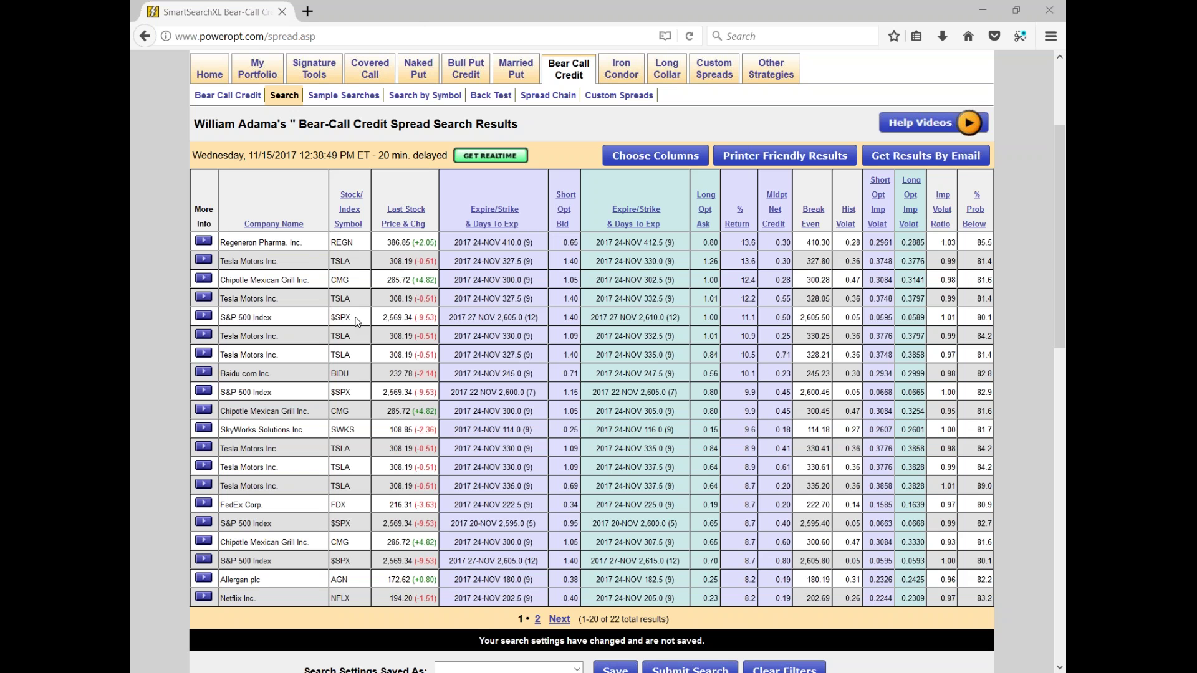
{"action": "scroll", "coordinate": [368, 337], "scroll_direction": "down", "scroll_amount": 2}
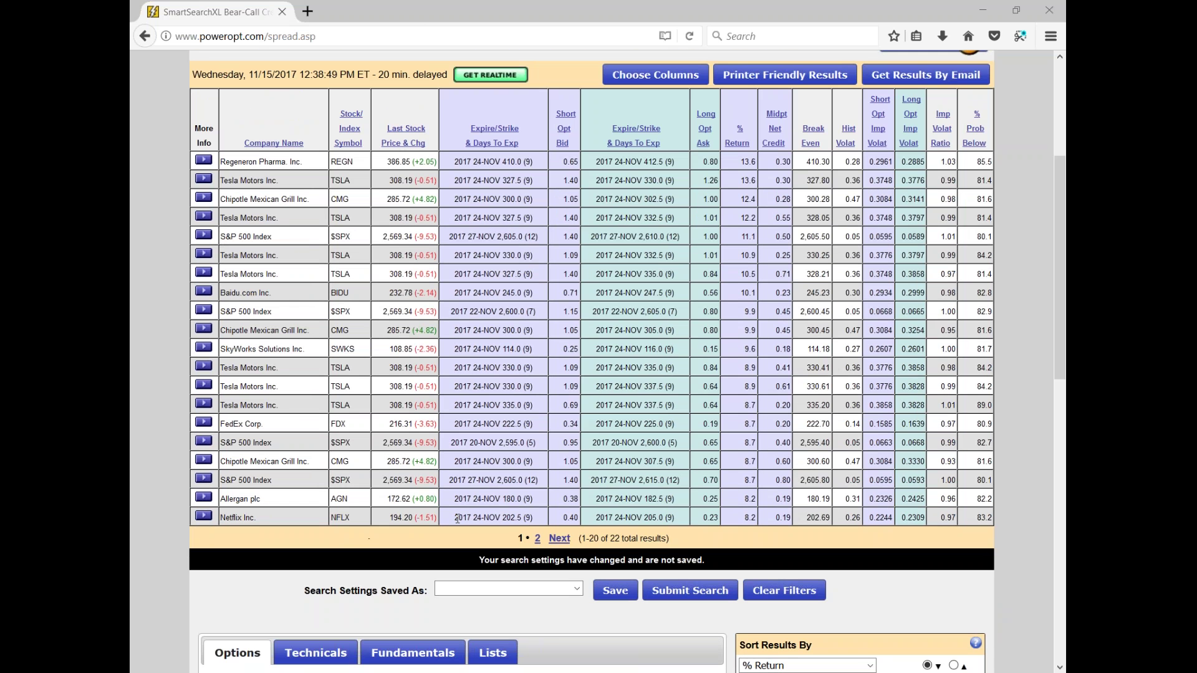
- Highlight the Netflix spread's strike and net credit, the total results count and Regeneron's % Return in the bear call search results
{"action": "double_click", "coordinate": [404, 519]}
{"action": "left_click_drag", "start_coordinate": [501, 519], "coordinate": [543, 520]}
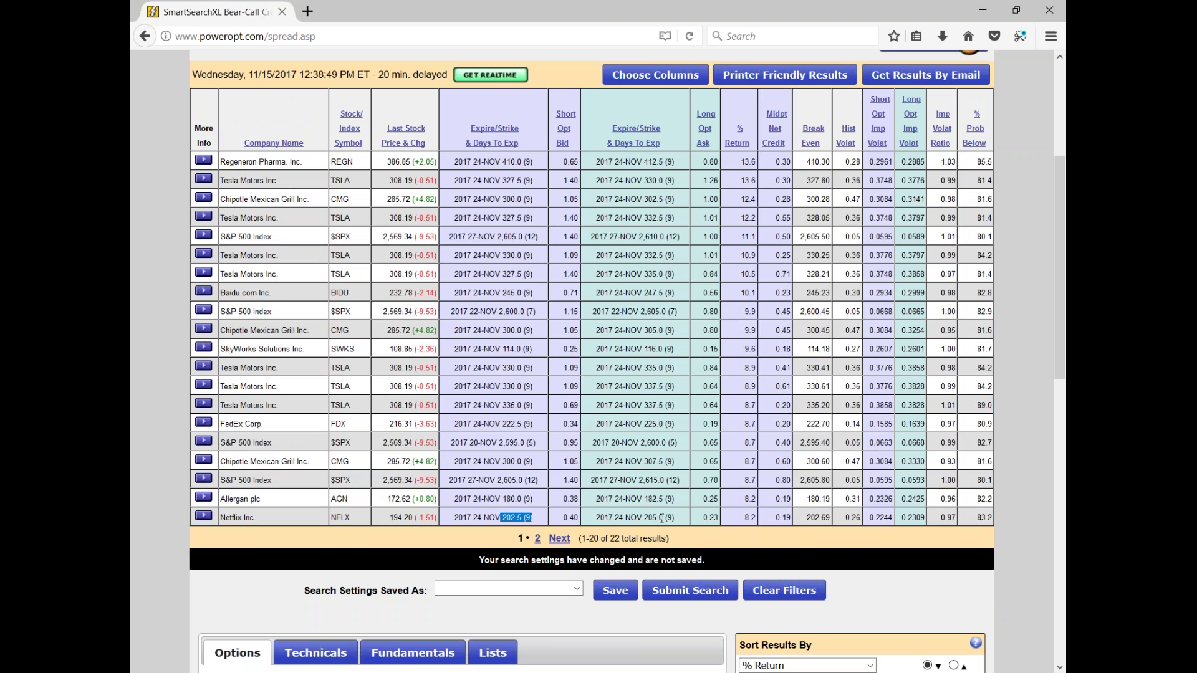
{"action": "double_click", "coordinate": [783, 519]}
{"action": "double_click", "coordinate": [528, 518]}
{"action": "left_click", "coordinate": [560, 574]}
{"action": "left_click_drag", "start_coordinate": [611, 539], "coordinate": [680, 549]}
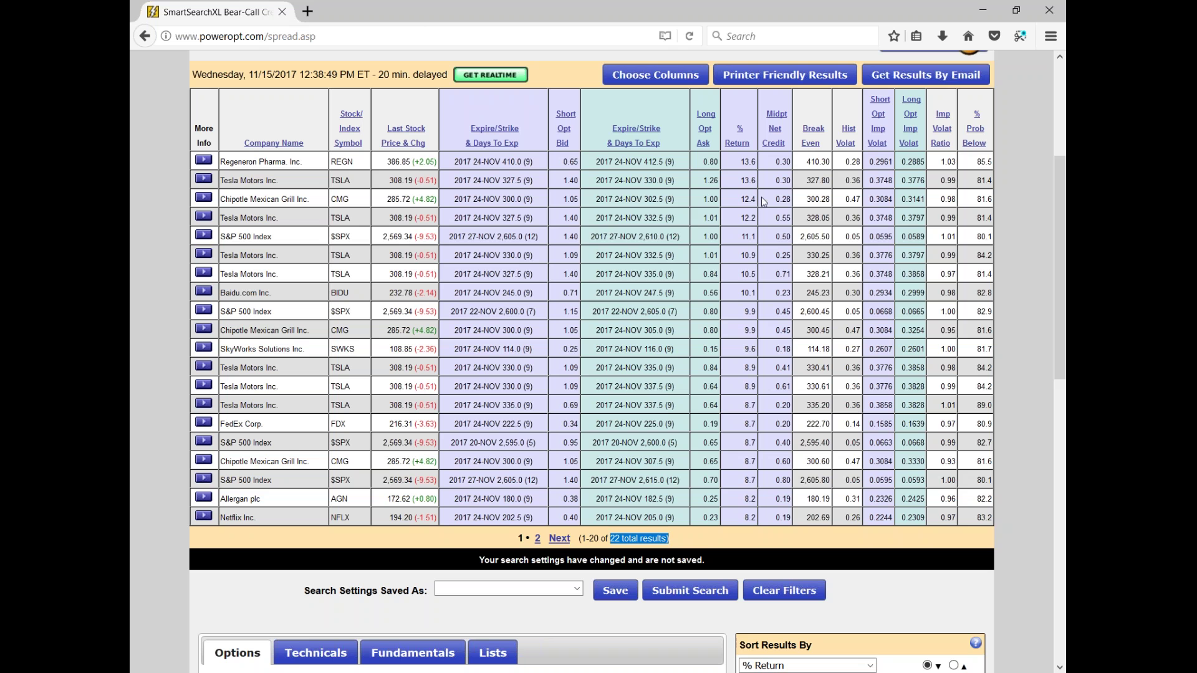
{"action": "left_click_drag", "start_coordinate": [740, 163], "coordinate": [758, 170]}
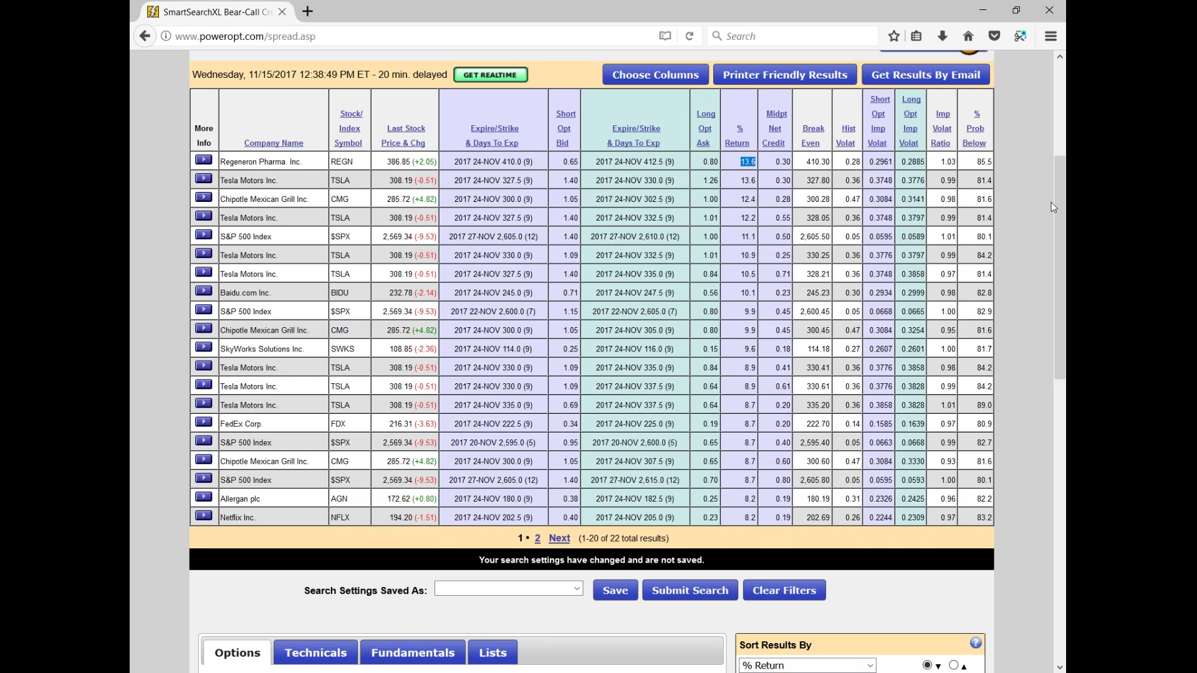
- Circle Choose Columns, examine the stock and option related columns available for the results, close the column configuration and erase the drawing
{"action": "mouse_move", "coordinate": [632, 52]}
{"action": "left_mouse_down"}
{"action": "mouse_move", "coordinate": [564, 78]}
{"action": "mouse_move", "coordinate": [651, 128]}
{"action": "mouse_move", "coordinate": [703, 57]}
{"action": "mouse_move", "coordinate": [613, 60]}
{"action": "left_mouse_up"}
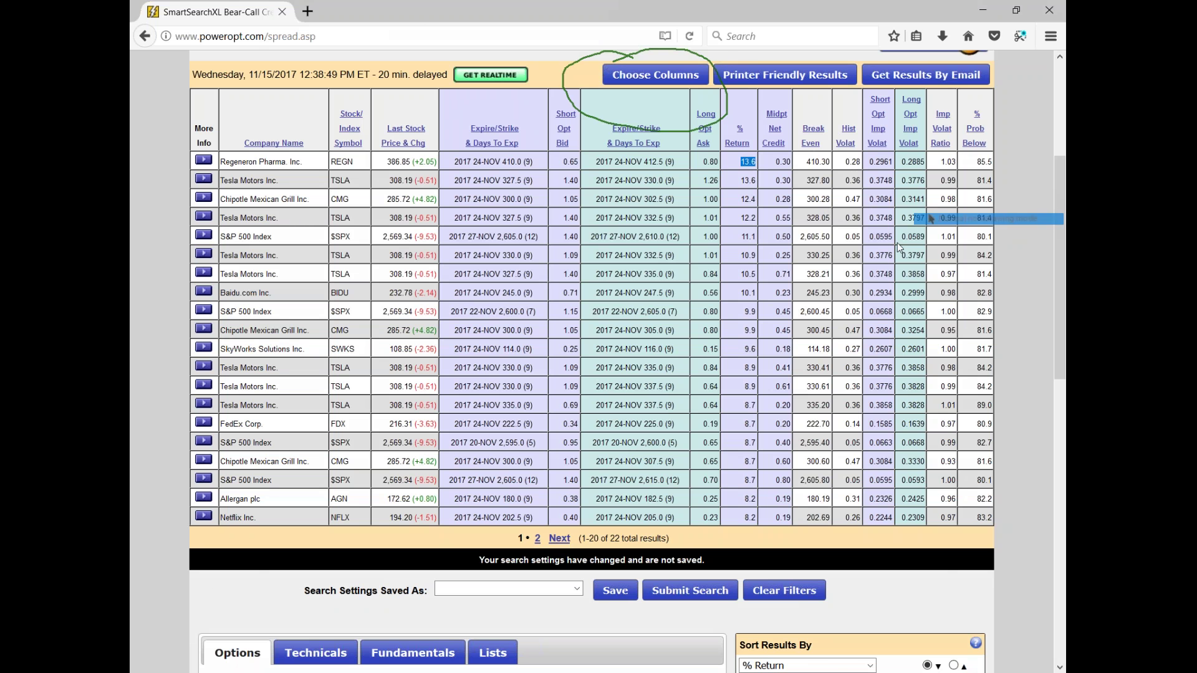
{"action": "left_click", "coordinate": [656, 75]}
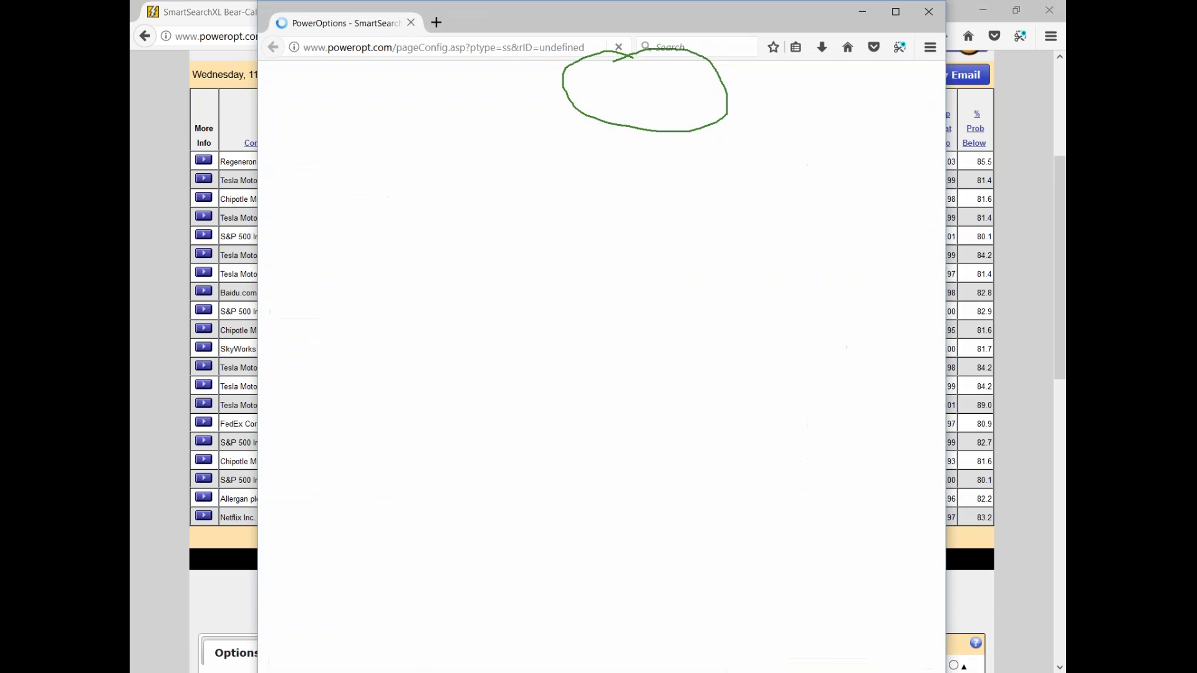
{"action": "scroll", "coordinate": [591, 321], "scroll_direction": "down", "scroll_amount": 3}
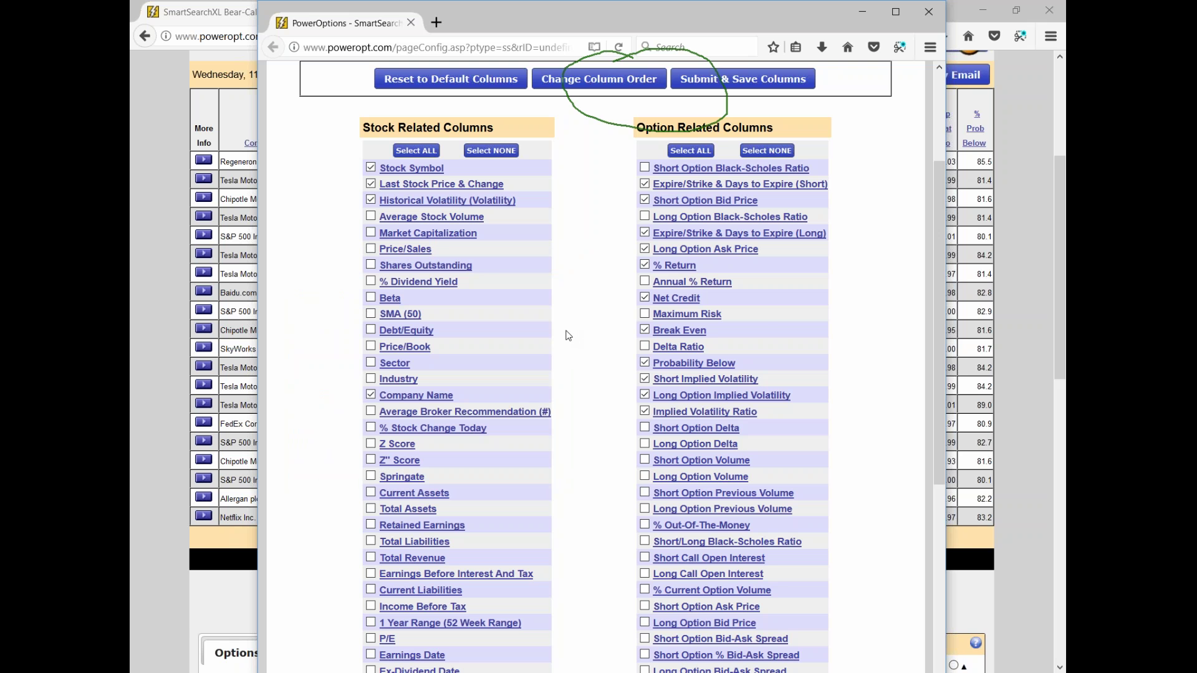
{"action": "scroll", "coordinate": [760, 293], "scroll_direction": "down", "scroll_amount": 3}
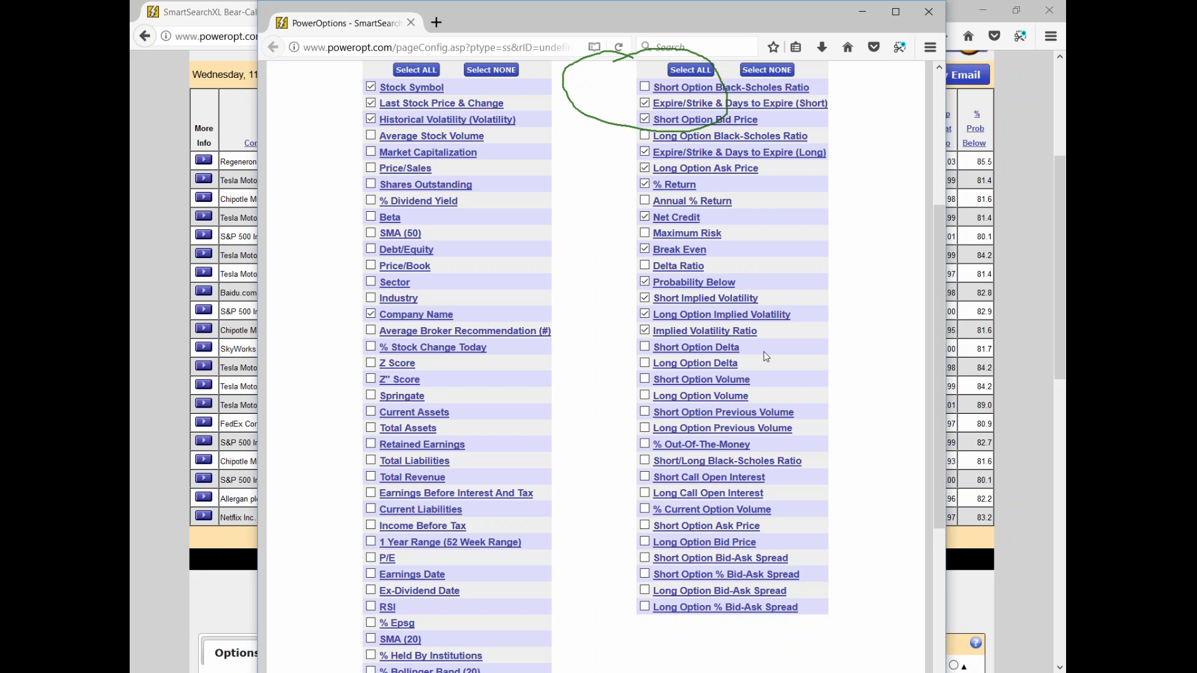
{"action": "mouse_move", "coordinate": [672, 206]}
{"action": "scroll", "coordinate": [638, 414], "scroll_direction": "down", "scroll_amount": 4}
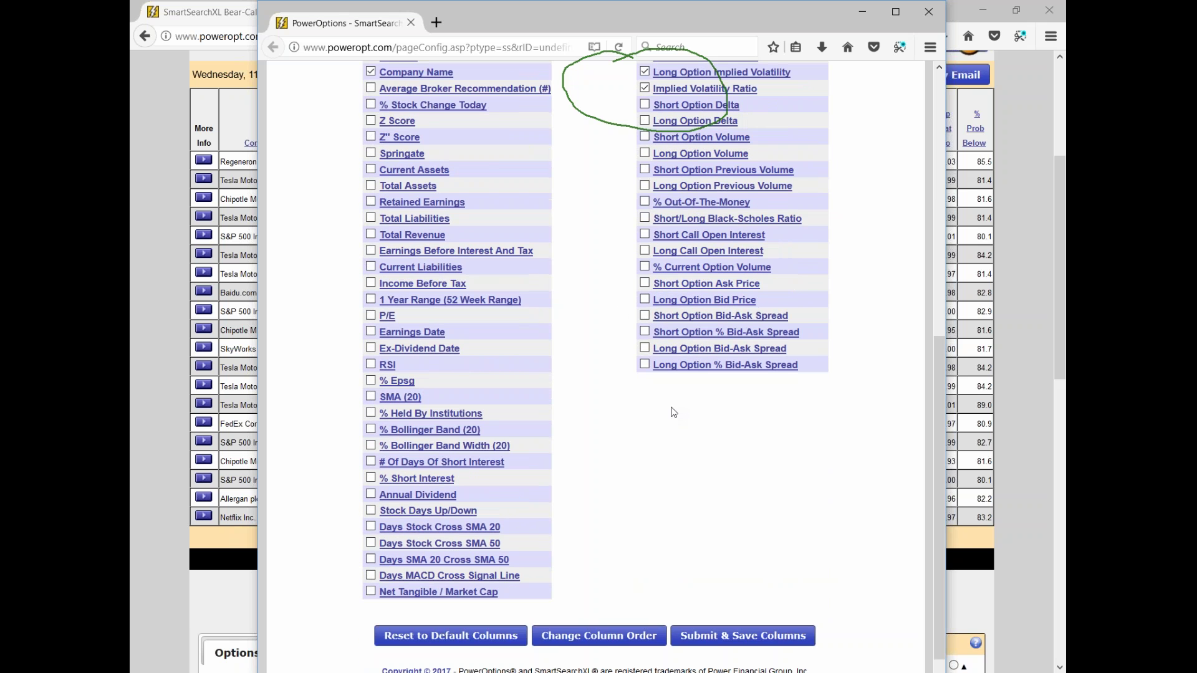
{"action": "scroll", "coordinate": [673, 412], "scroll_direction": "down", "scroll_amount": 1}
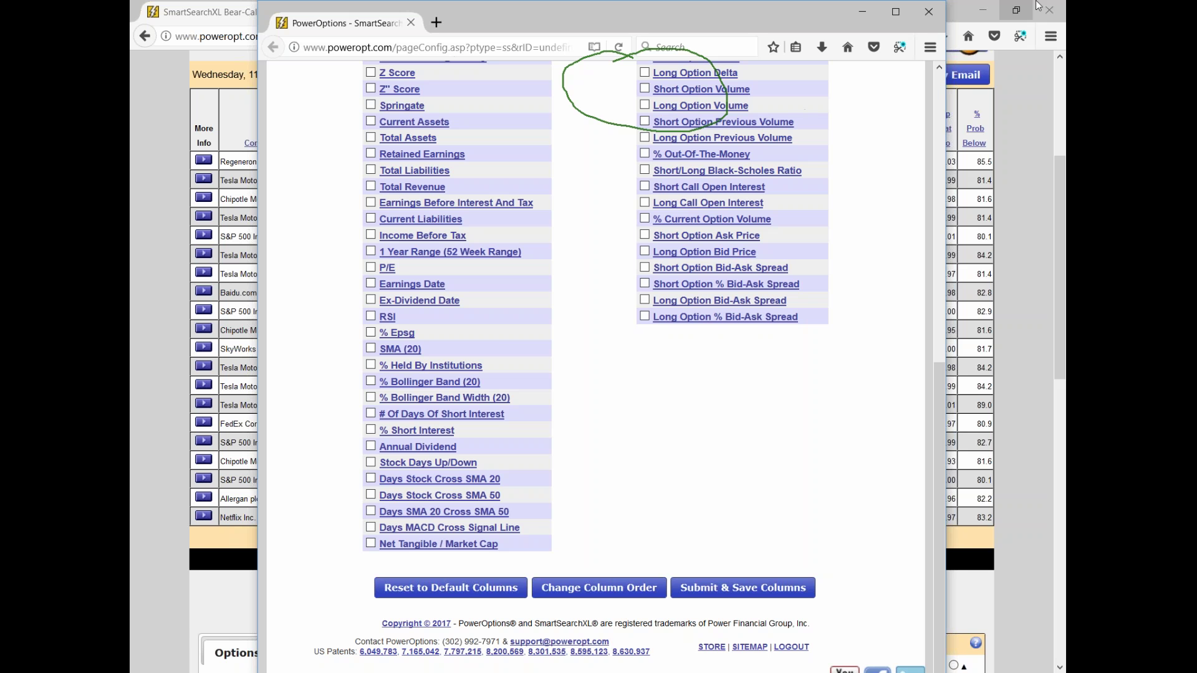
{"action": "left_click", "coordinate": [974, 13]}
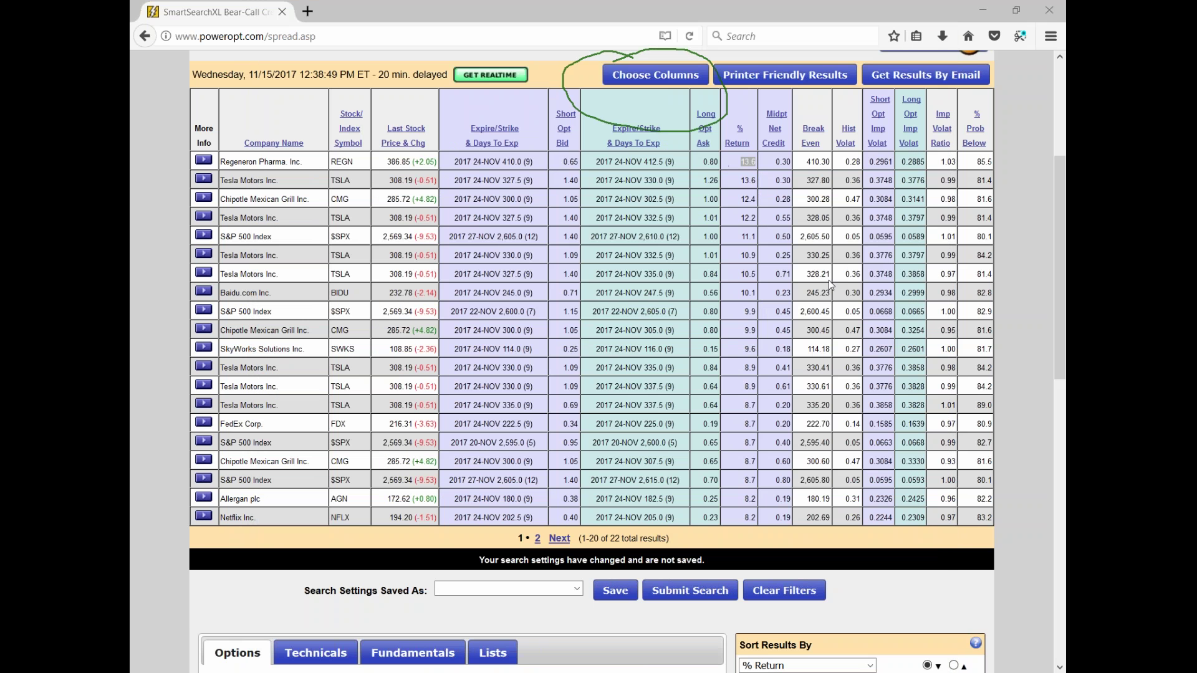
{"action": "key", "text": "Escape"}
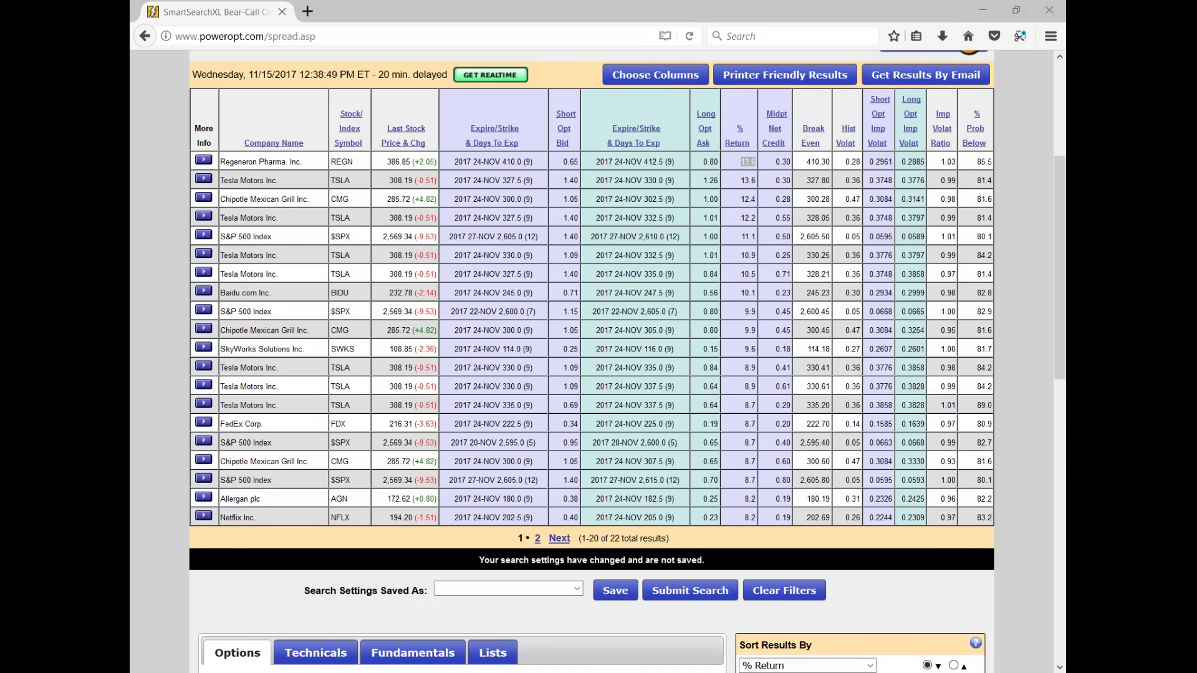
- Save the search as "Bear Calls Nov. 15th" with the description "80 percent prob. or higher, 8% return, in a downtrend"
{"action": "scroll", "coordinate": [689, 265], "scroll_direction": "down", "scroll_amount": 1}
{"action": "scroll", "coordinate": [686, 267], "scroll_direction": "down", "scroll_amount": 4}
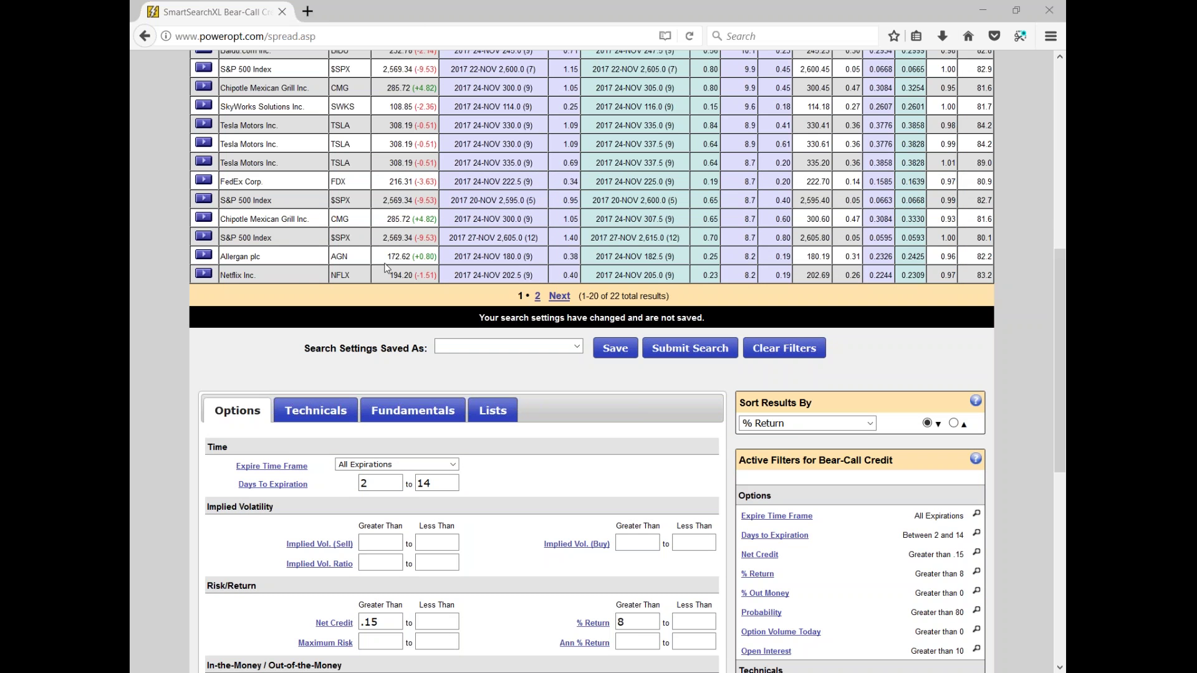
{"action": "scroll", "coordinate": [387, 268], "scroll_direction": "down", "scroll_amount": 1}
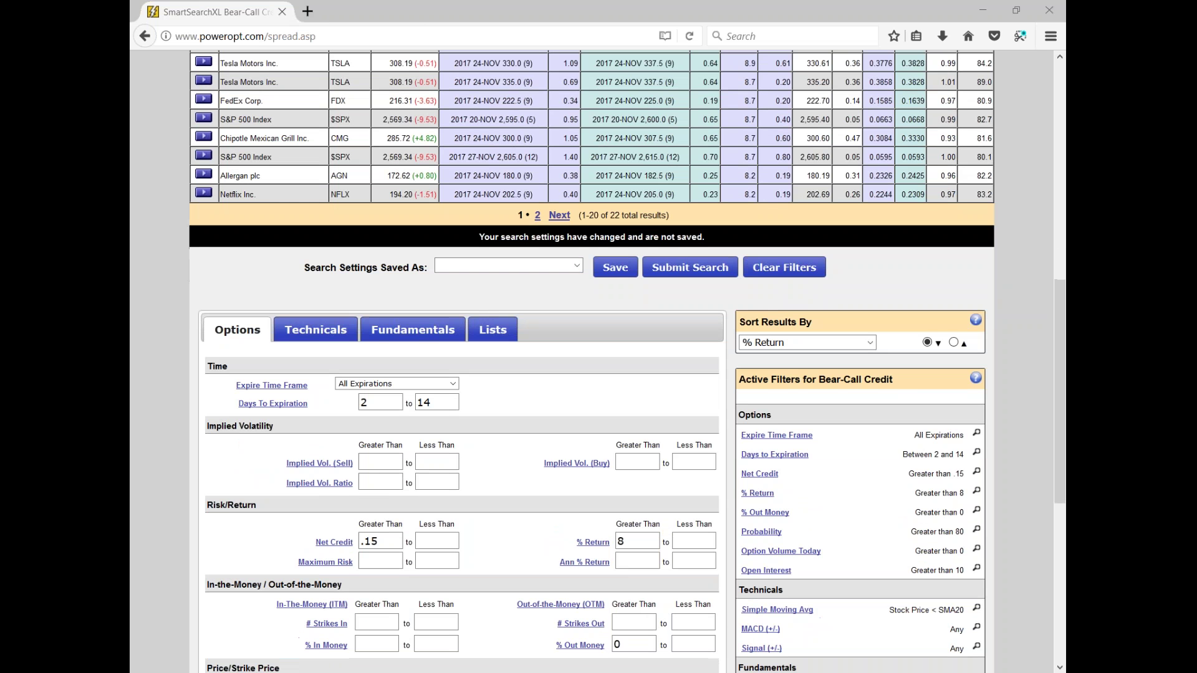
{"action": "left_click", "coordinate": [615, 272]}
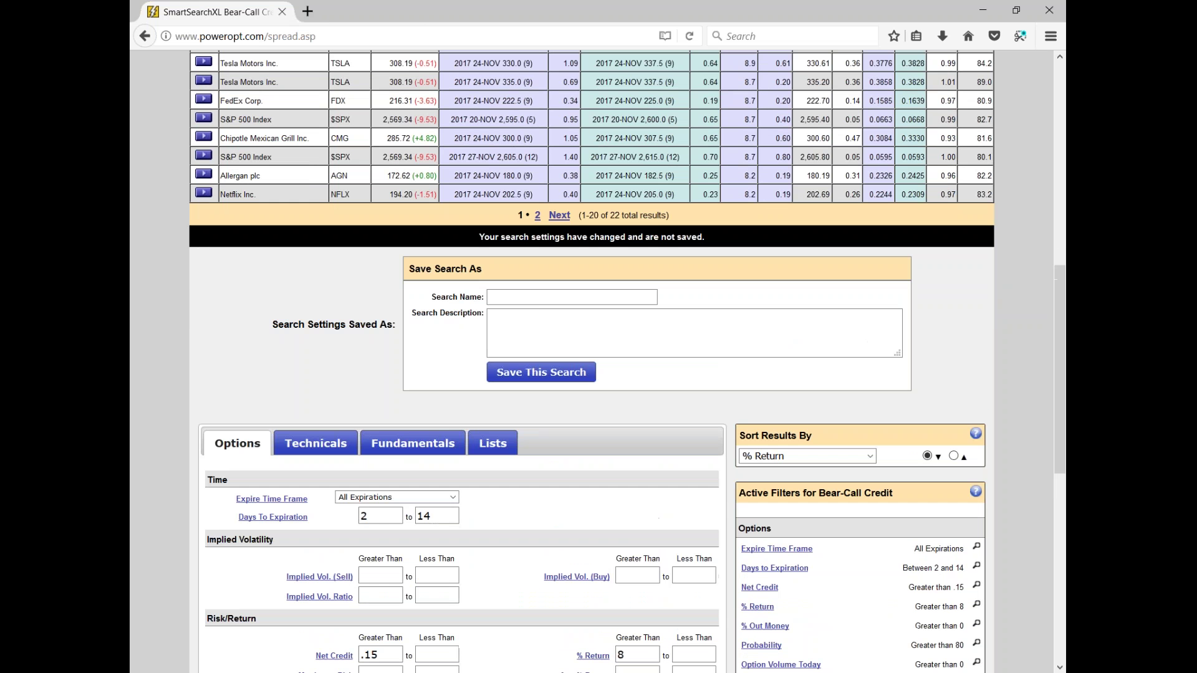
{"action": "left_click", "coordinate": [520, 302]}
{"action": "type", "text": "Bear Calls Nov. 15th"}
{"action": "left_click", "coordinate": [510, 318]}
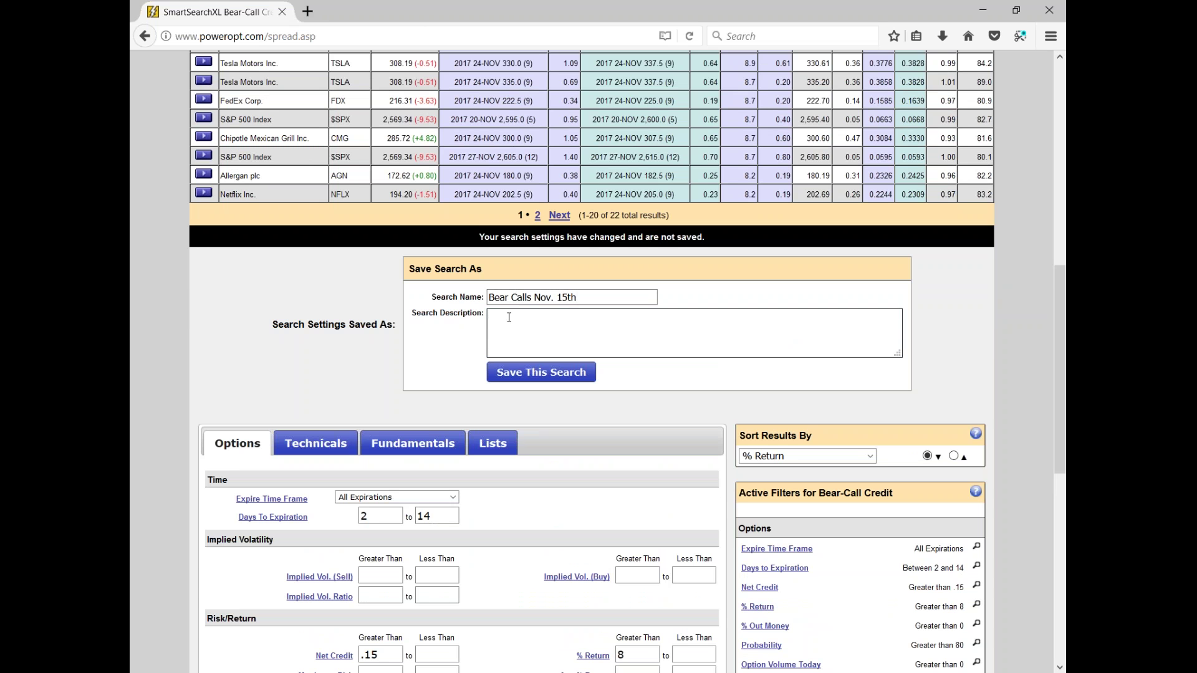
{"action": "type", "text": "80 percent prob. or higher, 8% return, in a downtre"}
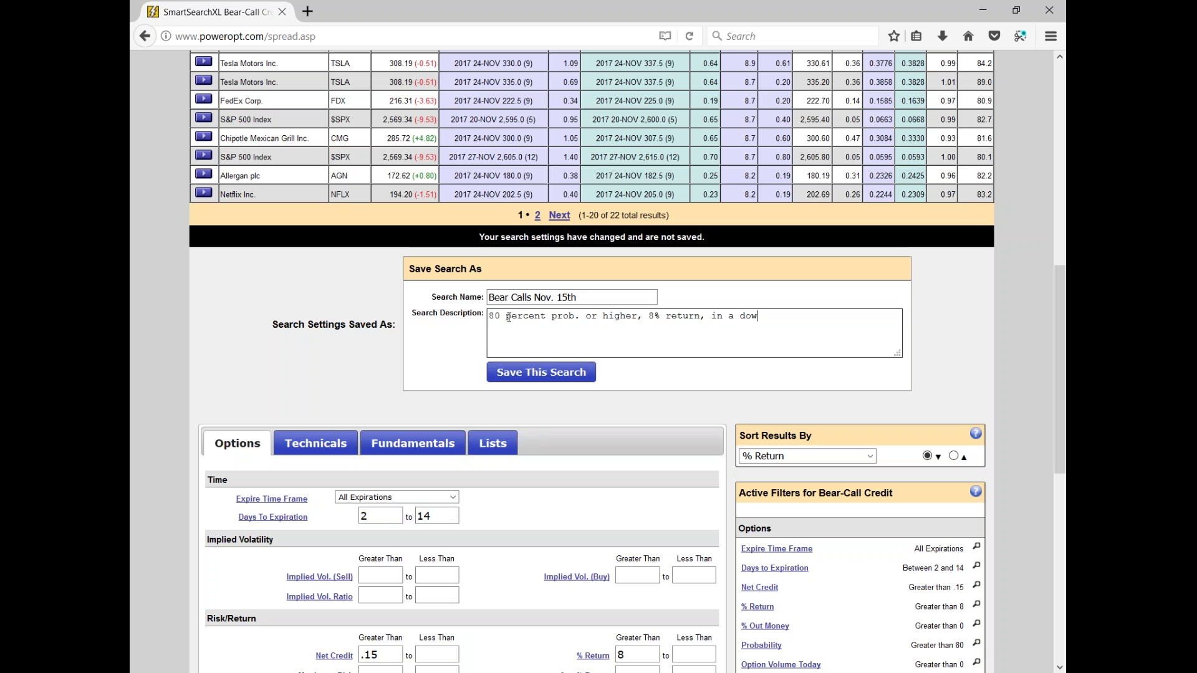
{"action": "type", "text": "nd"}
{"action": "left_click", "coordinate": [525, 374]}
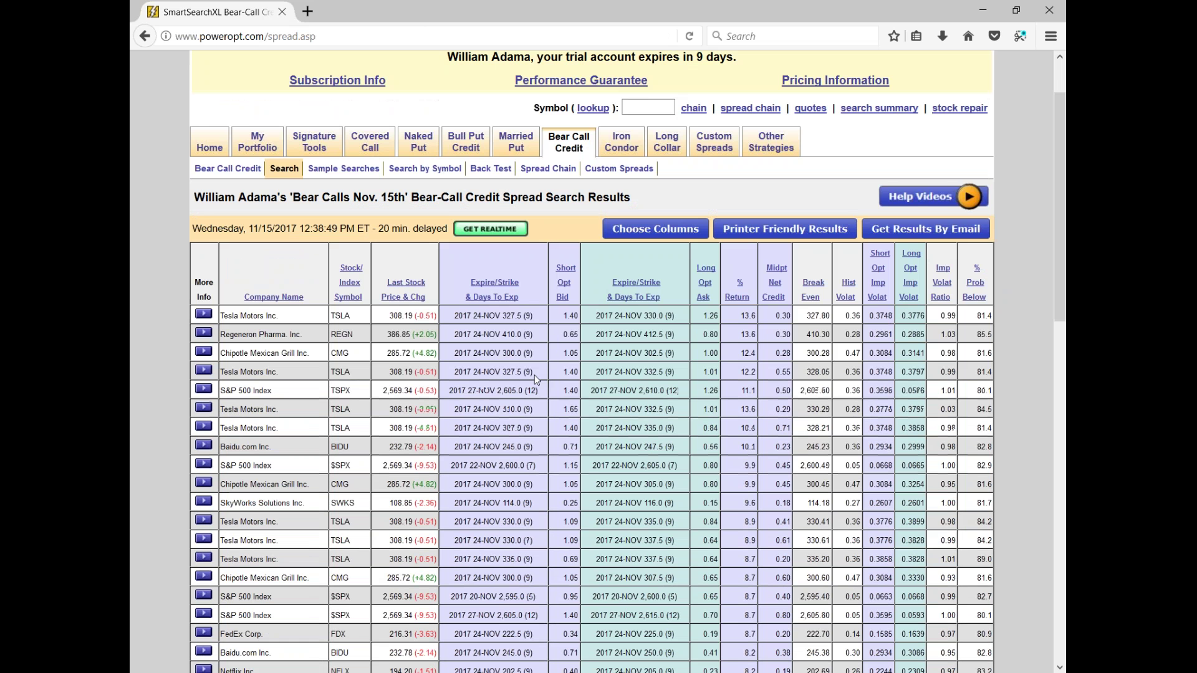
- Review the saved search's results and description, and look through the list of saved bear call searches
{"action": "scroll", "coordinate": [533, 375], "scroll_direction": "down", "scroll_amount": 3}
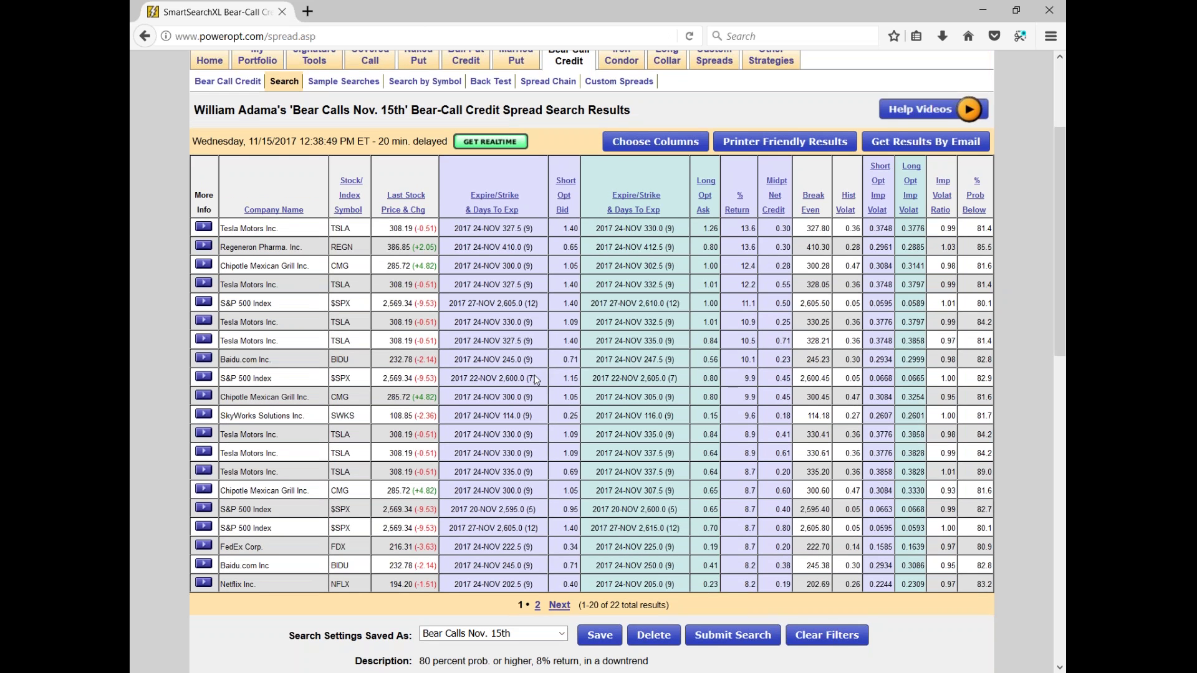
{"action": "scroll", "coordinate": [533, 379], "scroll_direction": "down", "scroll_amount": 2}
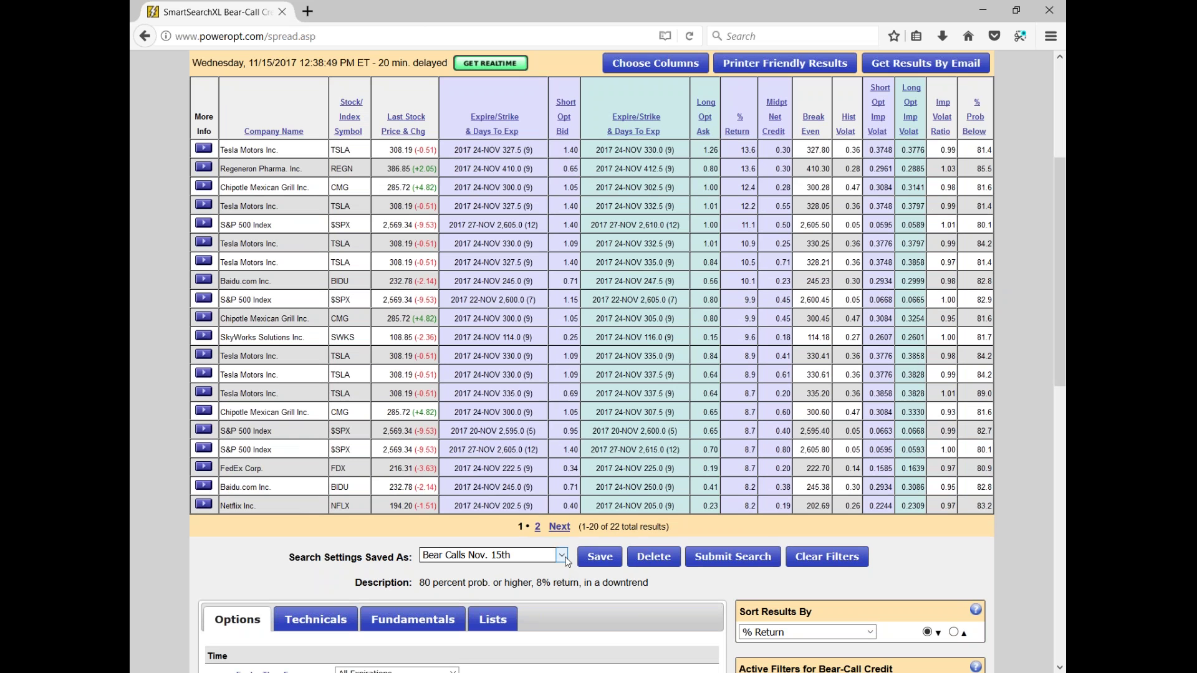
{"action": "left_click", "coordinate": [502, 557]}
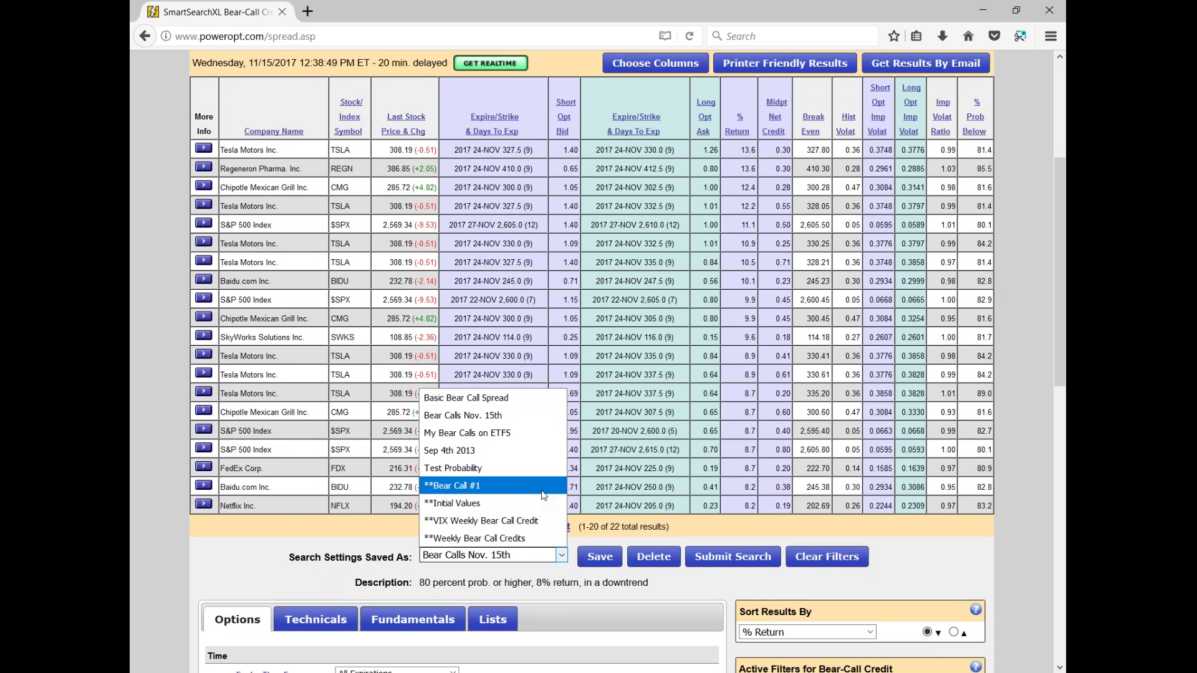
{"action": "left_click", "coordinate": [252, 555]}
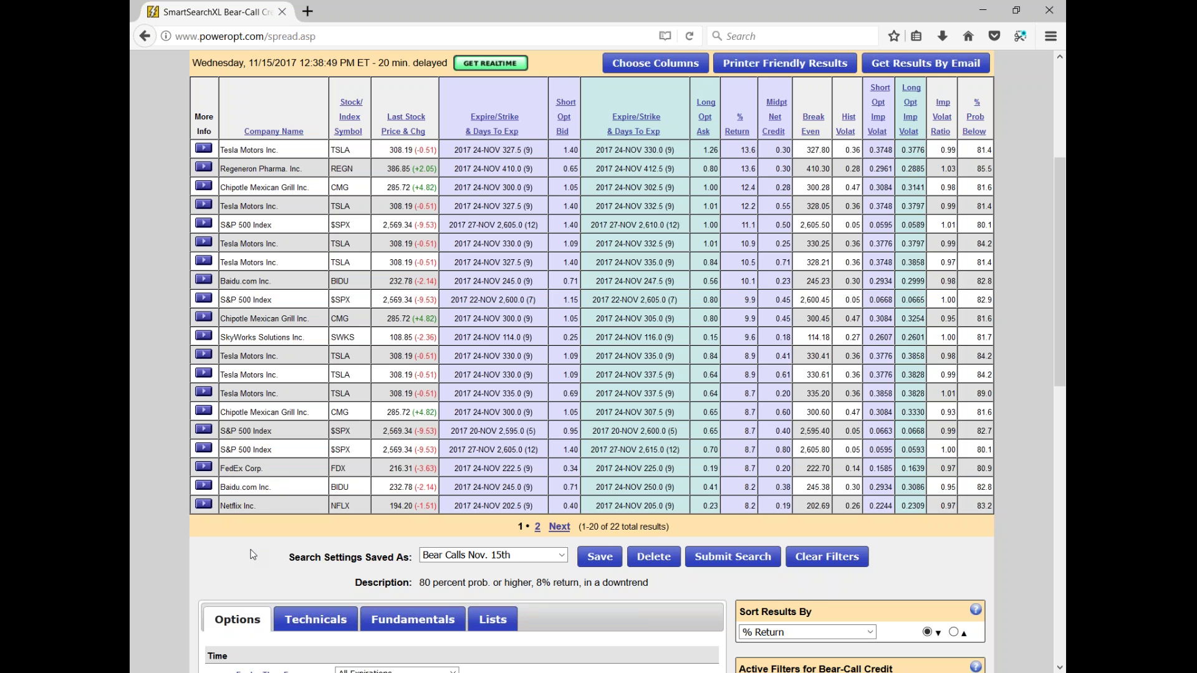
- Highlight the % Return filter, set the Strike Diff. operator to = and view the available strike differences, keeping Any
{"action": "scroll", "coordinate": [253, 555], "scroll_direction": "down", "scroll_amount": 6}
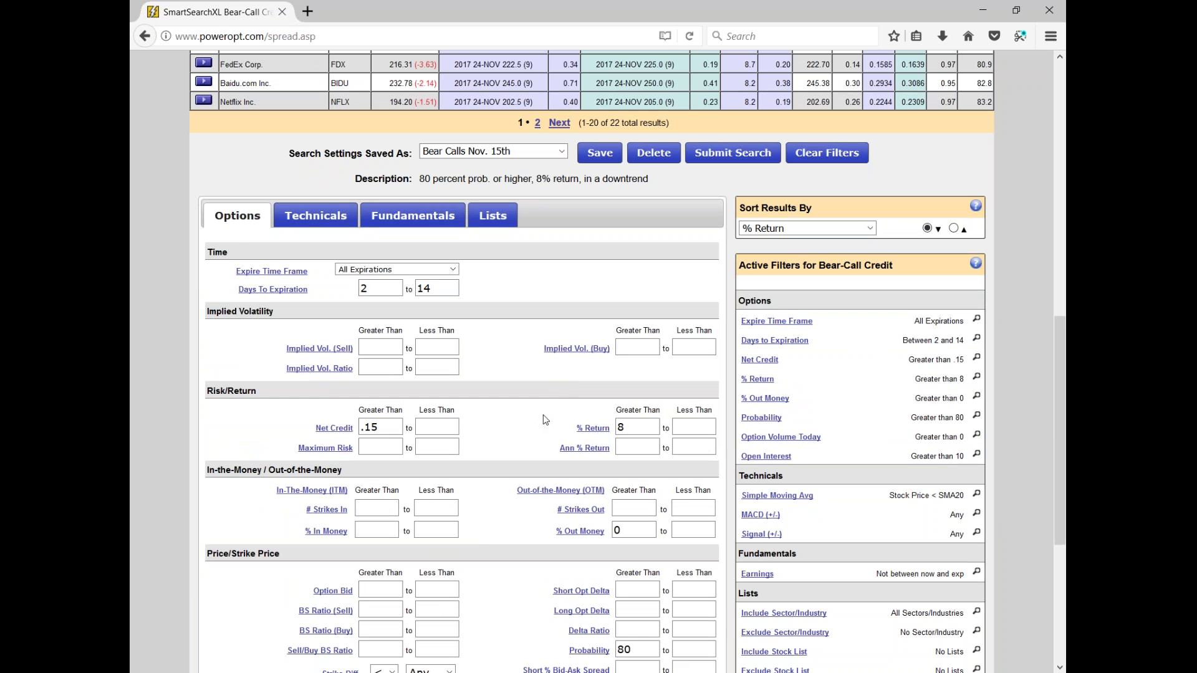
{"action": "scroll", "coordinate": [543, 414], "scroll_direction": "down", "scroll_amount": 2}
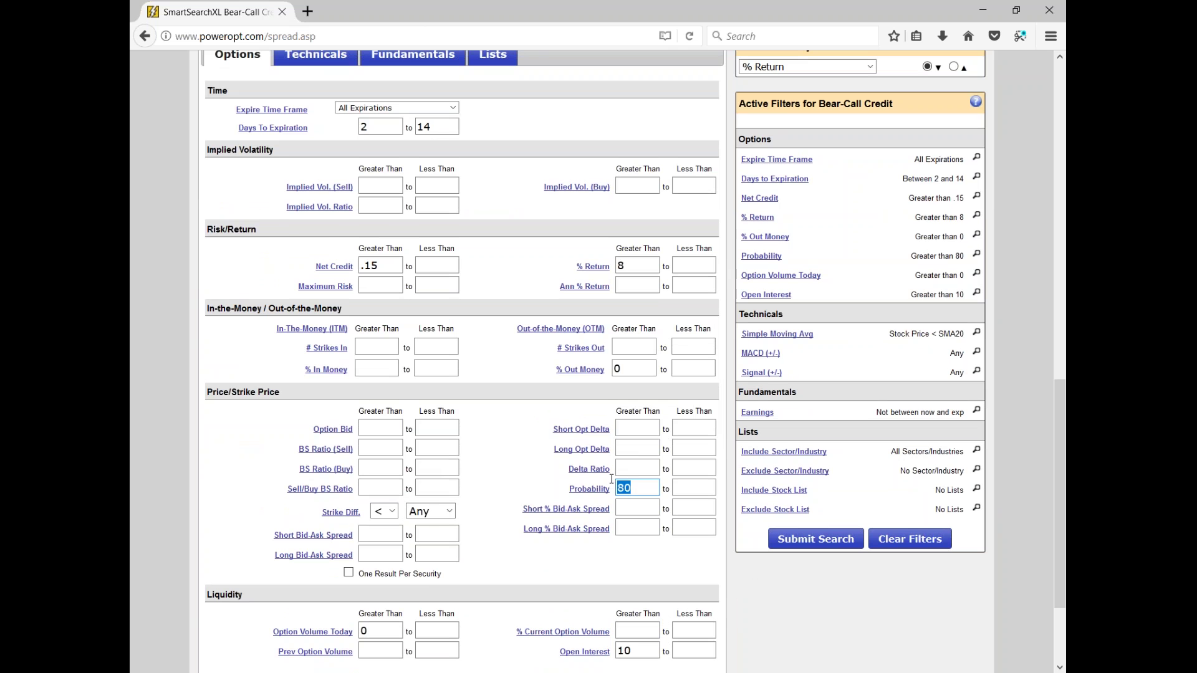
{"action": "double_click", "coordinate": [622, 266]}
{"action": "left_click", "coordinate": [393, 512]}
{"action": "left_click", "coordinate": [385, 563]}
{"action": "left_click", "coordinate": [448, 511]}
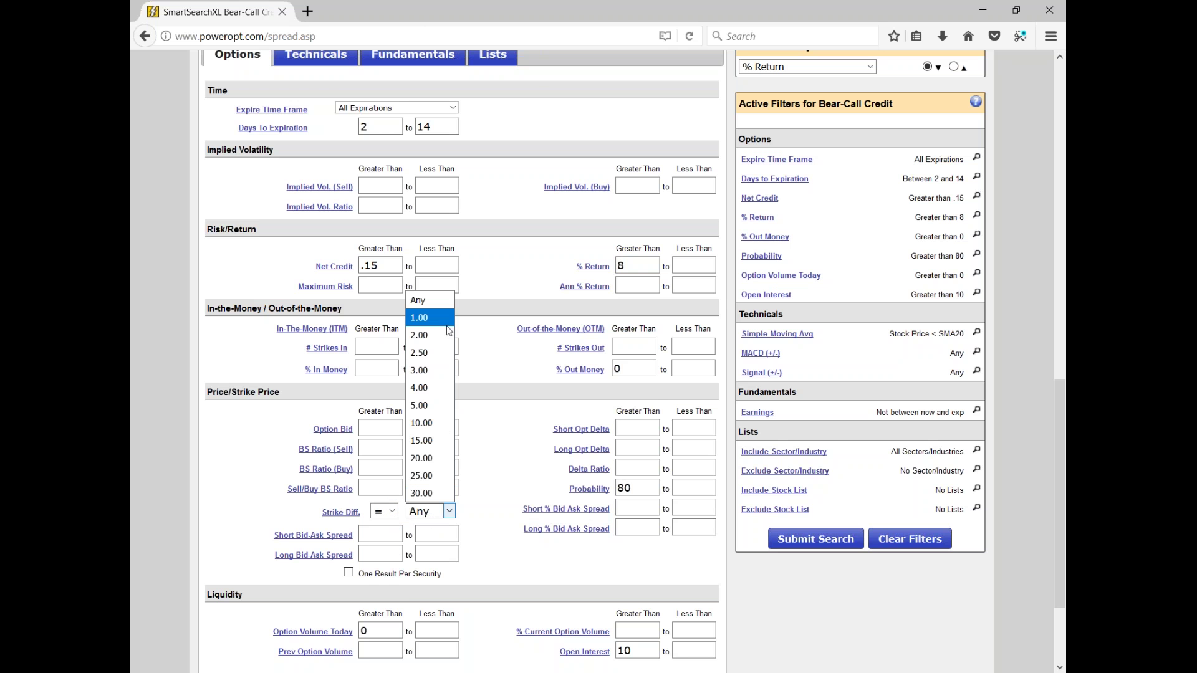
{"action": "left_click", "coordinate": [494, 432]}
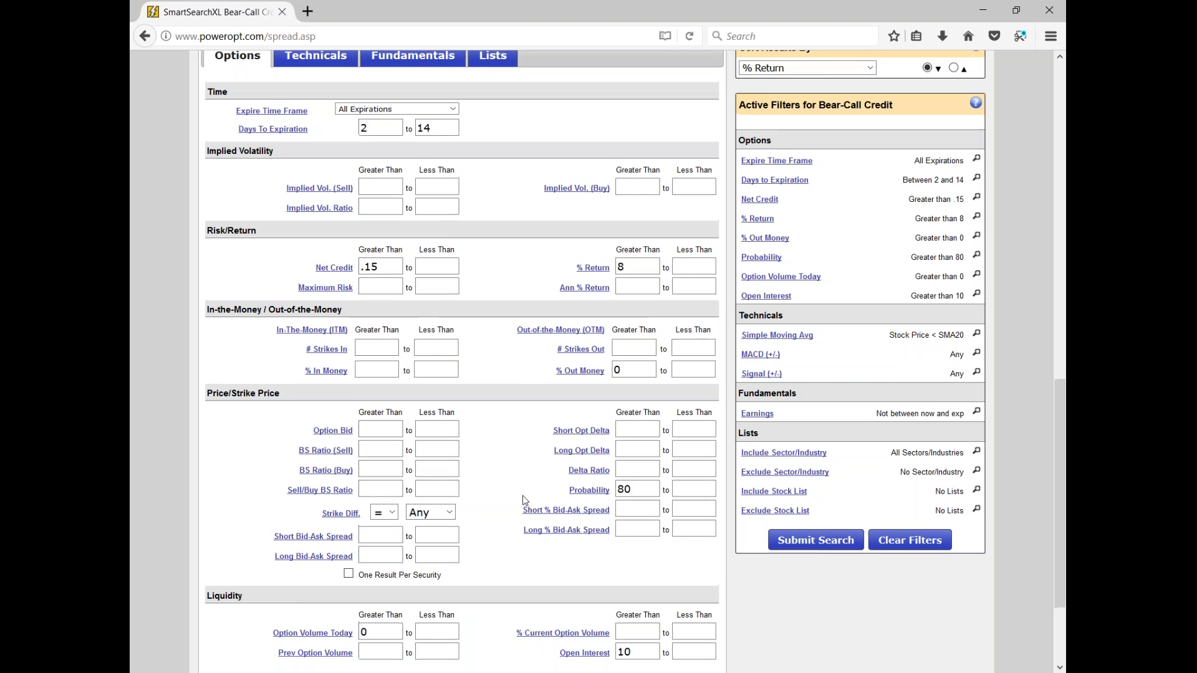
- Open the email configuration for search results and enable emails for Bear Calls Nov. 15th with the send time Daily - 3:00:00 PM
{"action": "scroll", "coordinate": [550, 287], "scroll_direction": "up", "scroll_amount": 4}
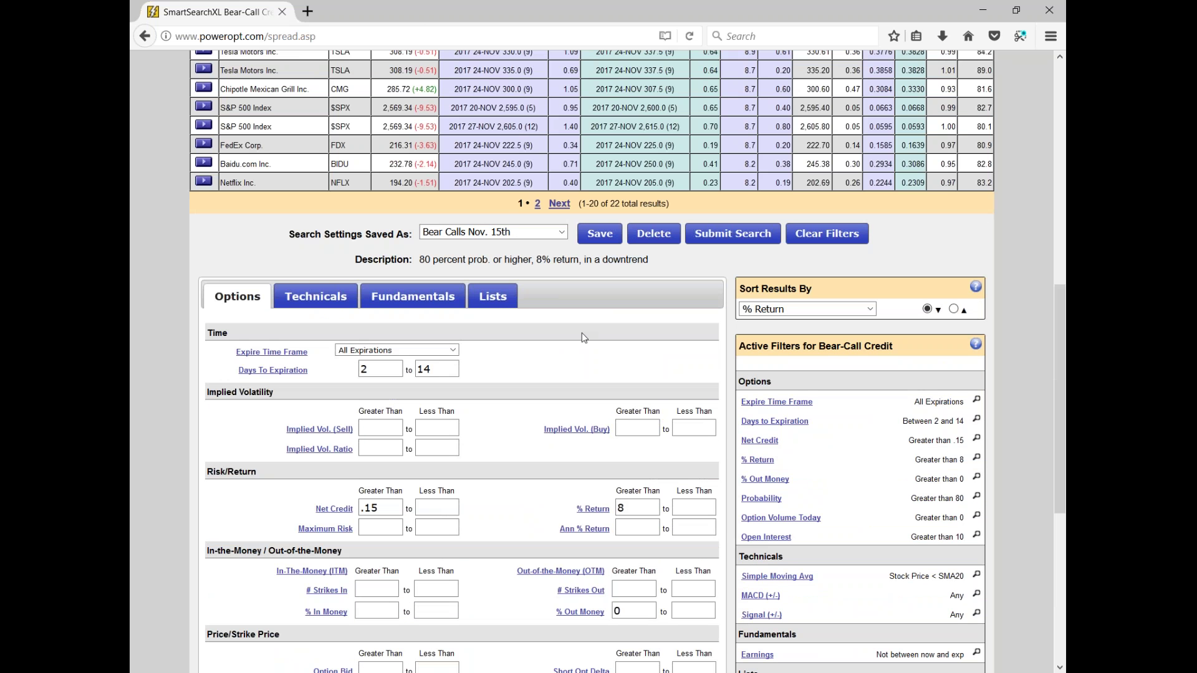
{"action": "scroll", "coordinate": [585, 338], "scroll_direction": "up", "scroll_amount": 5}
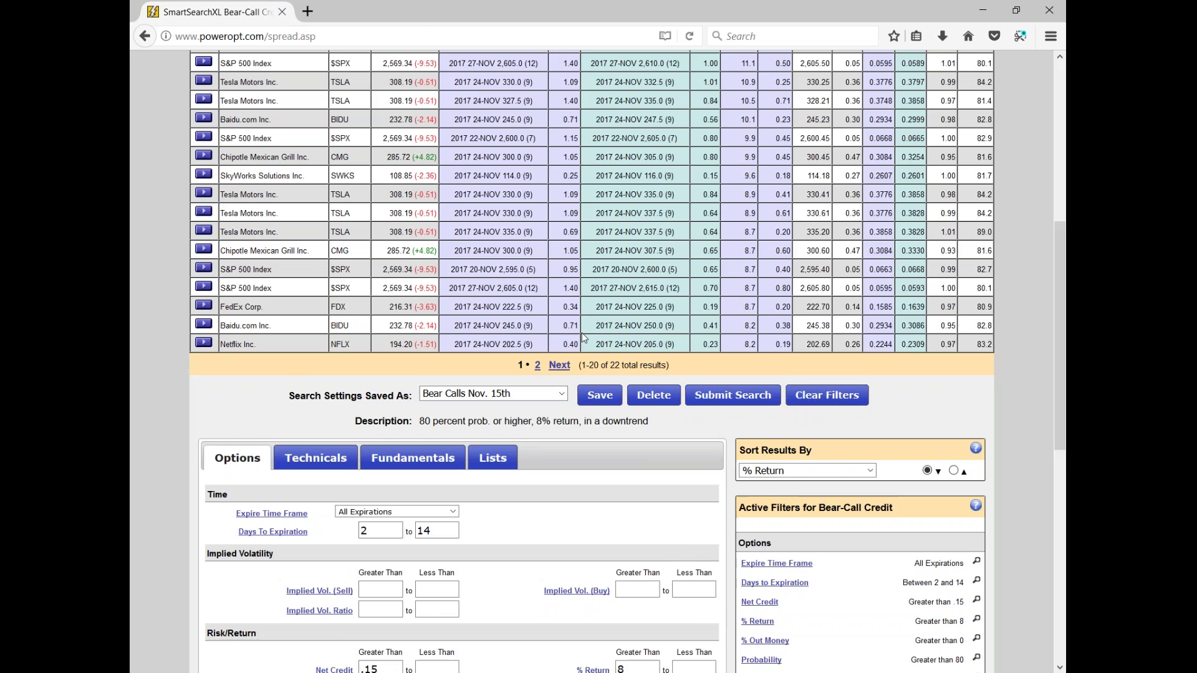
{"action": "scroll", "coordinate": [585, 337], "scroll_direction": "up", "scroll_amount": 3}
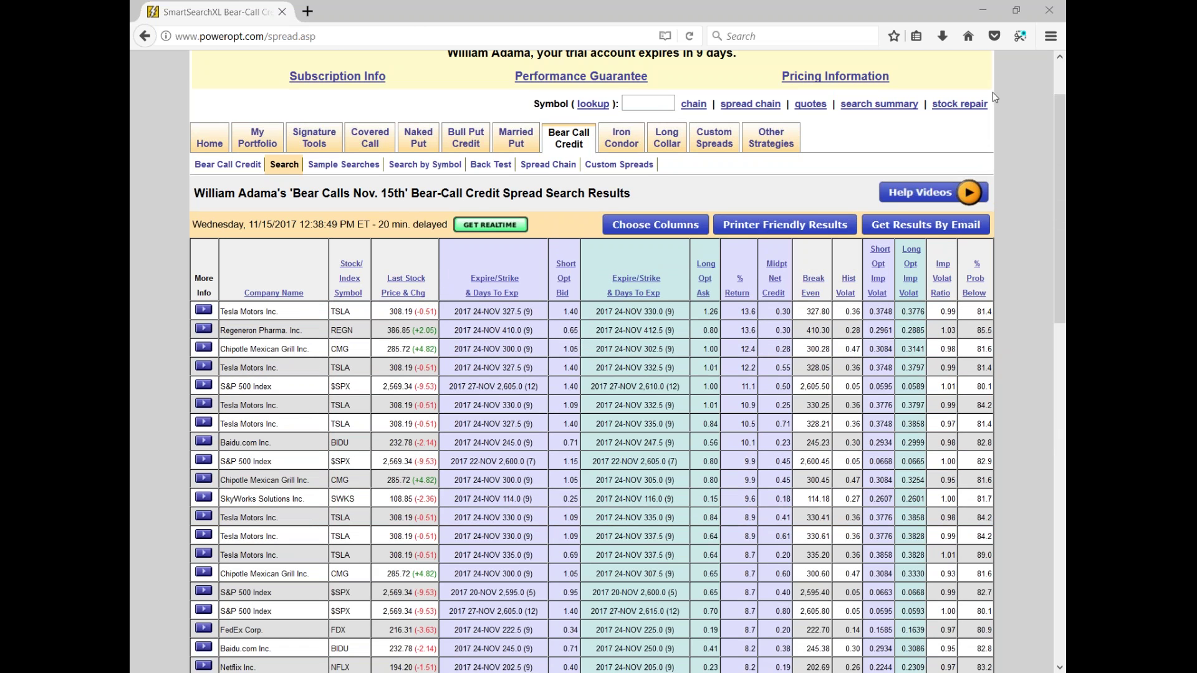
{"action": "left_click", "coordinate": [922, 229]}
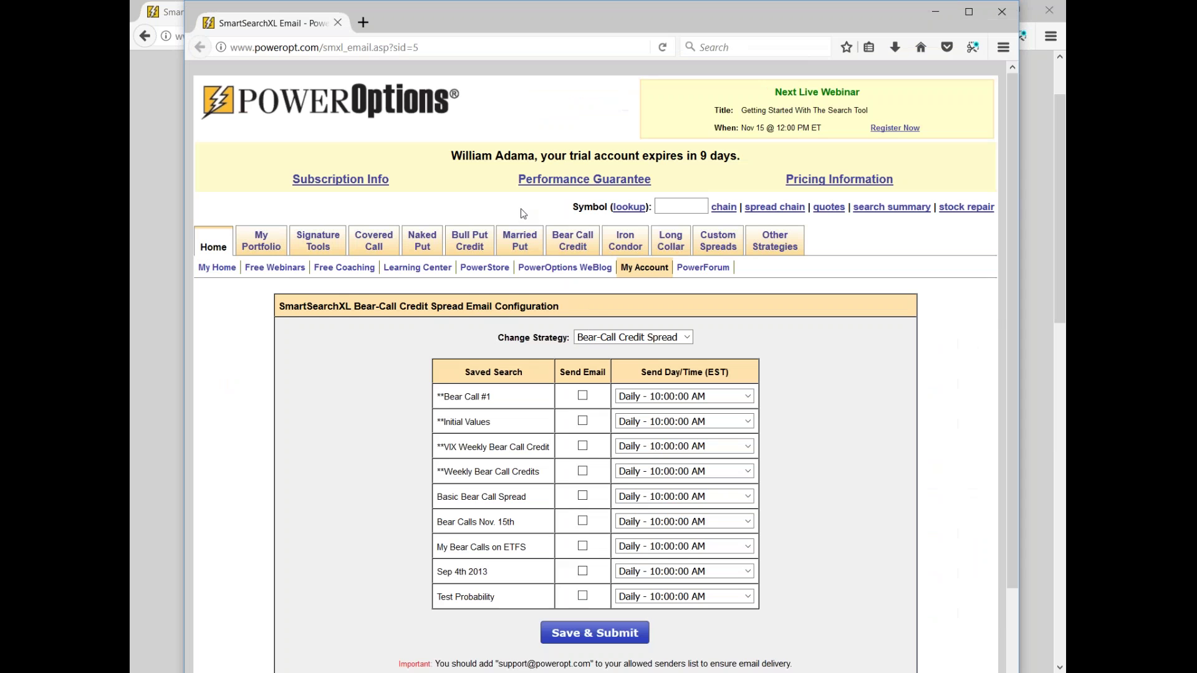
{"action": "scroll", "coordinate": [592, 304], "scroll_direction": "down", "scroll_amount": 3}
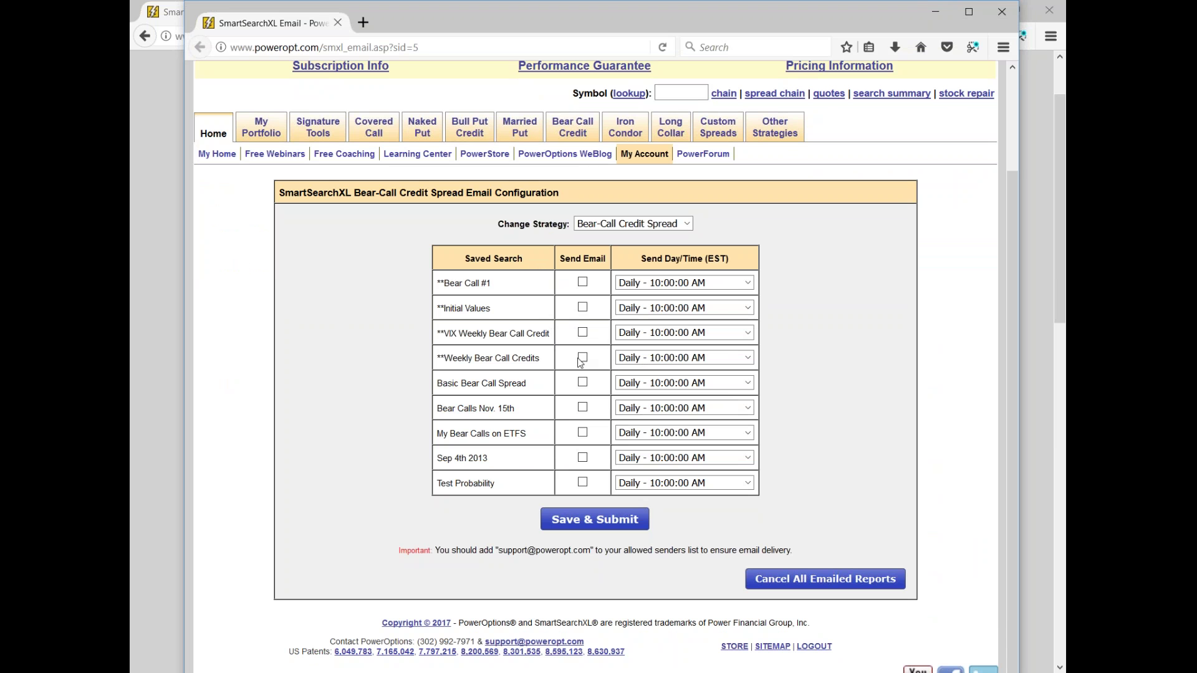
{"action": "left_click", "coordinate": [647, 357]}
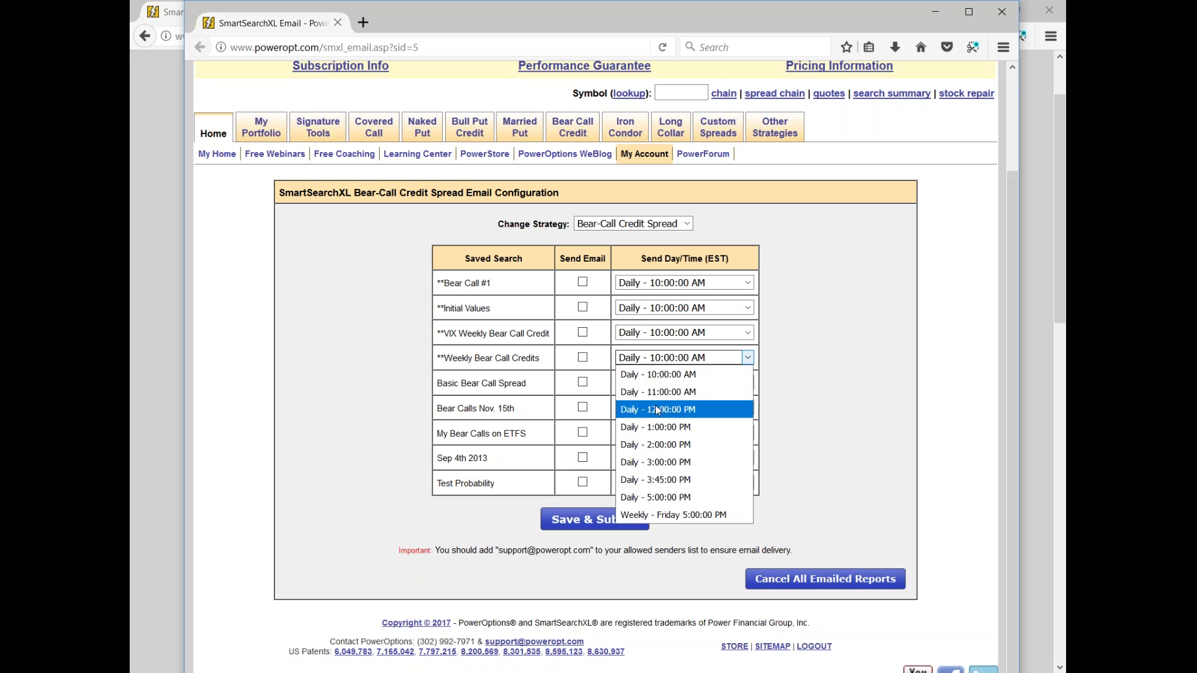
{"action": "left_click", "coordinate": [582, 407]}
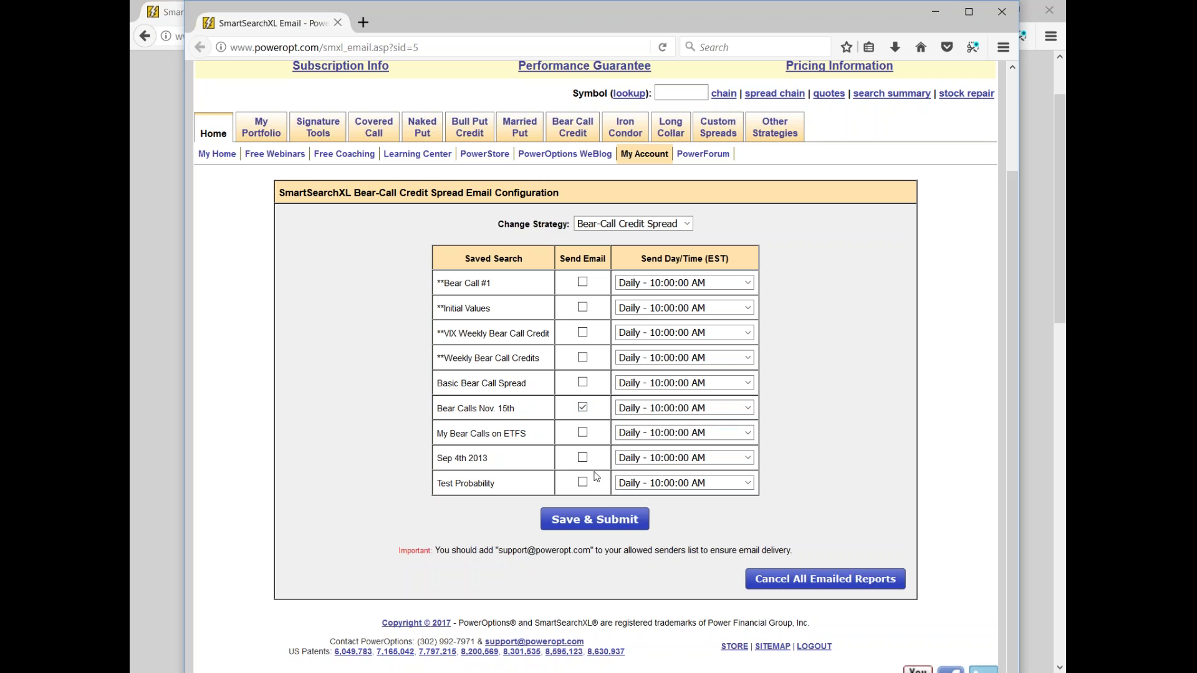
{"action": "left_click", "coordinate": [672, 409]}
{"action": "left_click", "coordinate": [671, 512]}
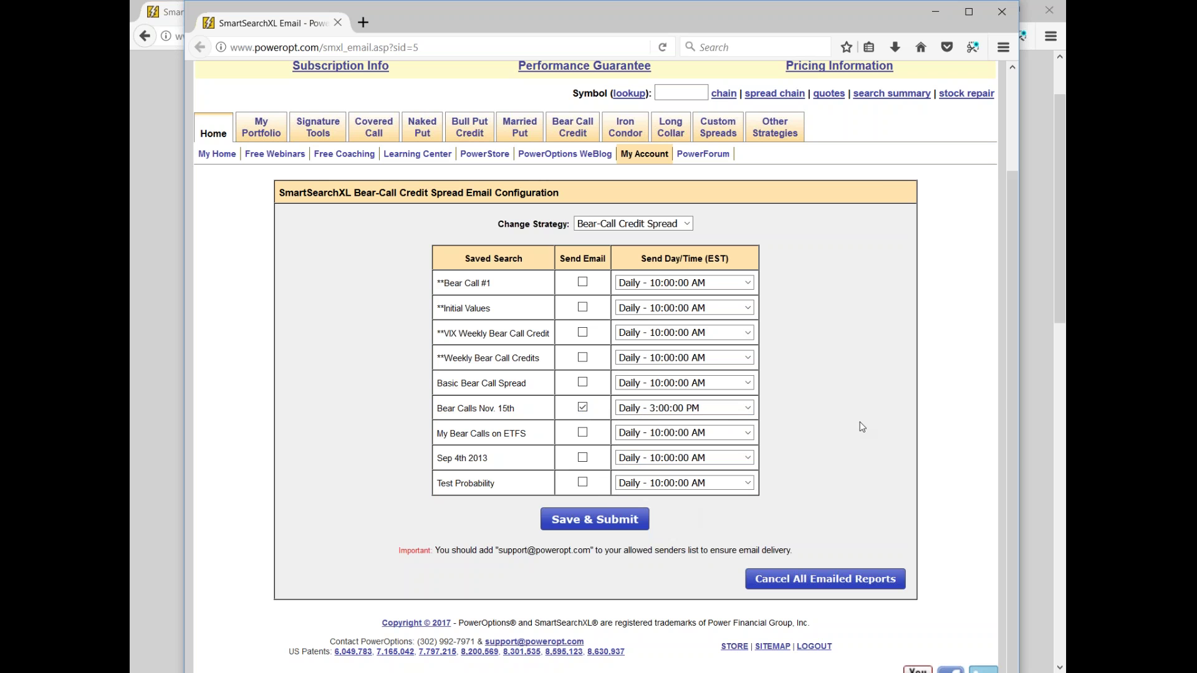
- Check the send-time options for Bear Calls Nov. 15th, save the email settings and close the configuration window
{"action": "left_click", "coordinate": [722, 409]}
{"action": "left_click", "coordinate": [787, 383]}
{"action": "left_click", "coordinate": [584, 525]}
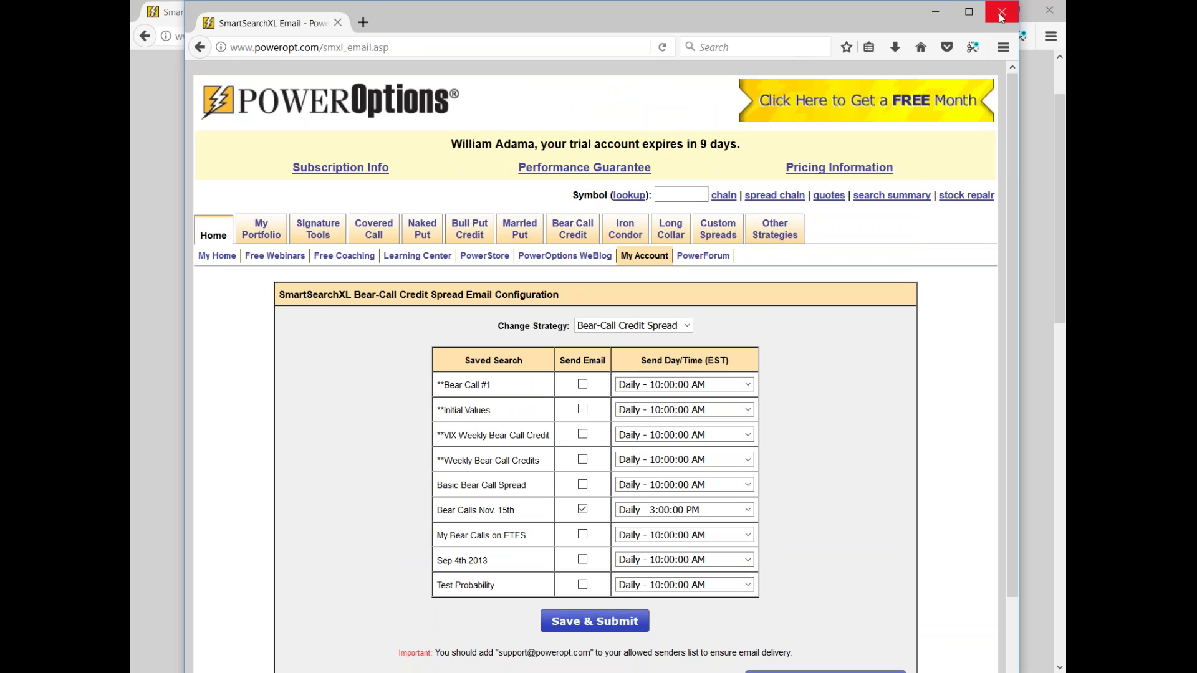
{"action": "left_click", "coordinate": [1001, 13]}
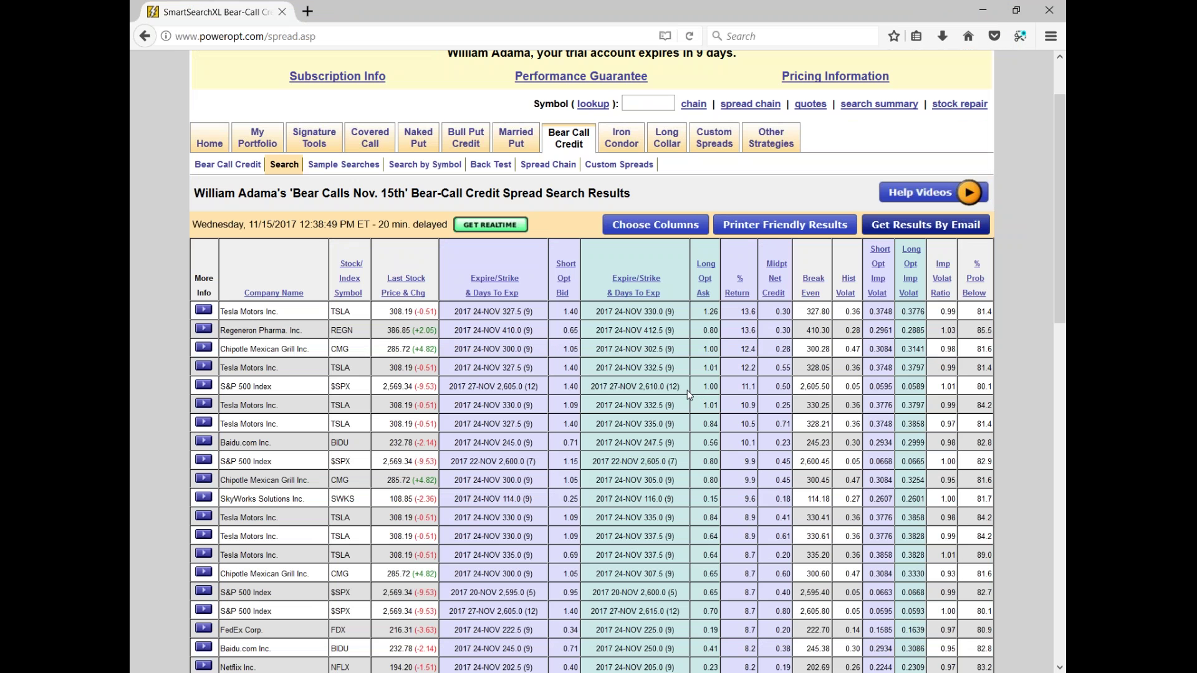
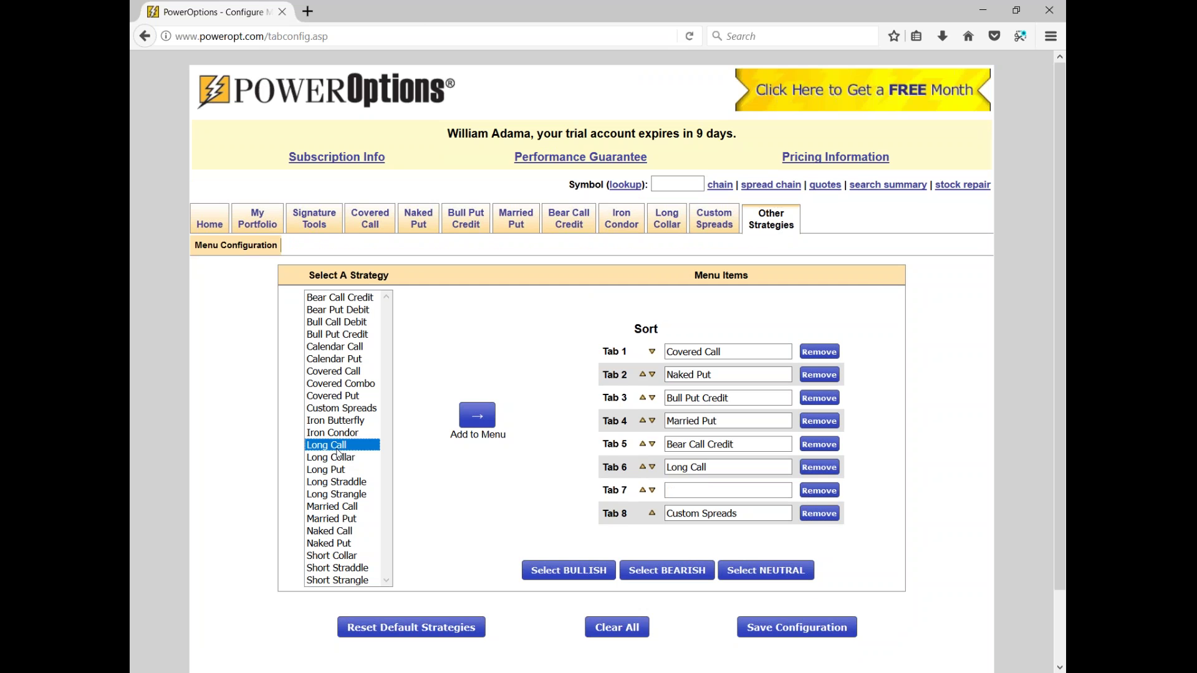
- Add the Calendar Call strategy to the empty Tab 7 menu slot and save the menu configuration
{"action": "left_click", "coordinate": [346, 347]}
{"action": "left_click", "coordinate": [475, 426]}
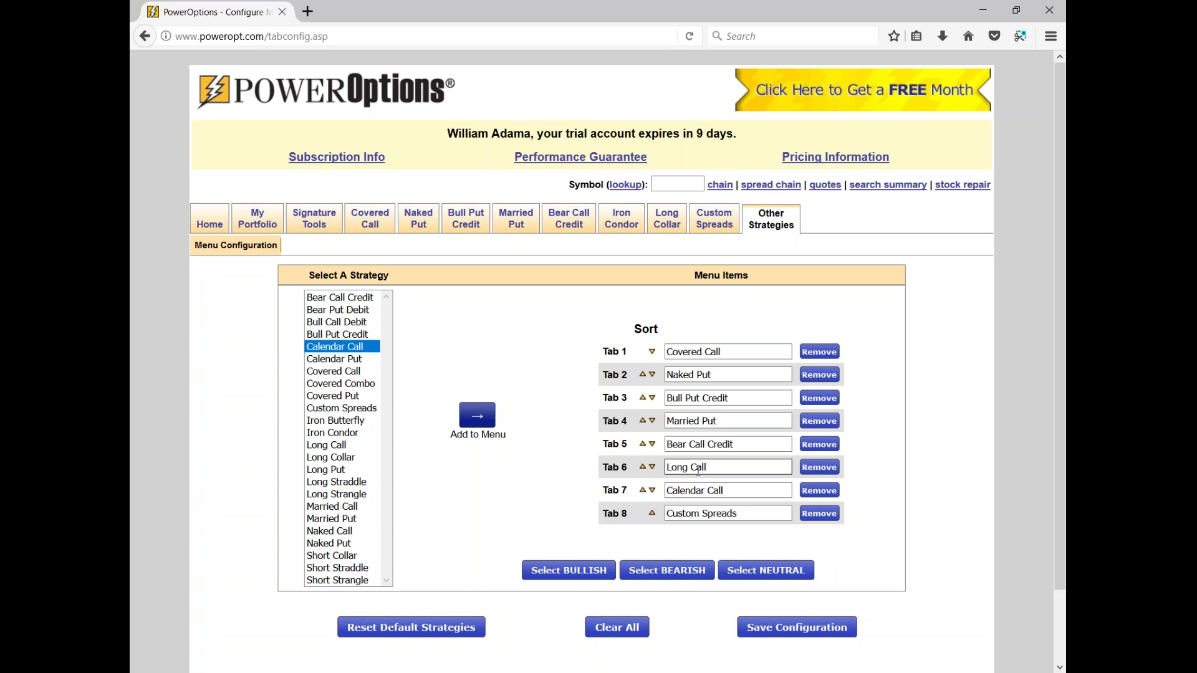
{"action": "left_click", "coordinate": [798, 627]}
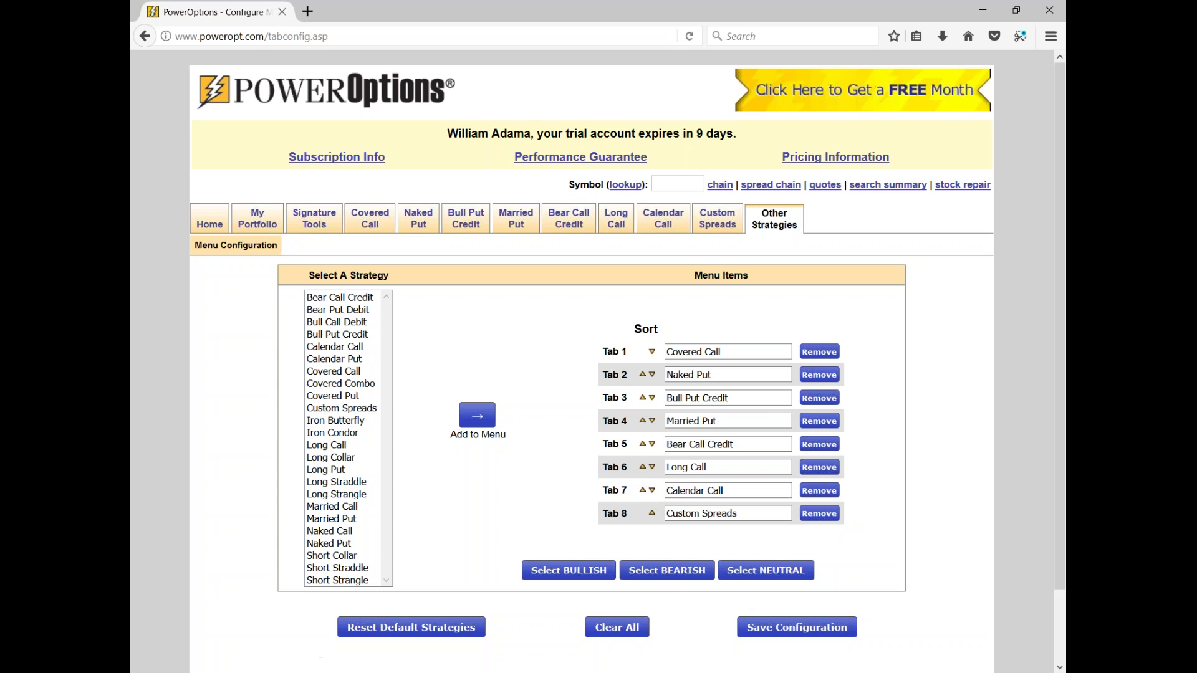
- Return to the Bear Call Credit search results and open the configuration for receiving them by email
{"action": "left_click", "coordinate": [569, 219]}
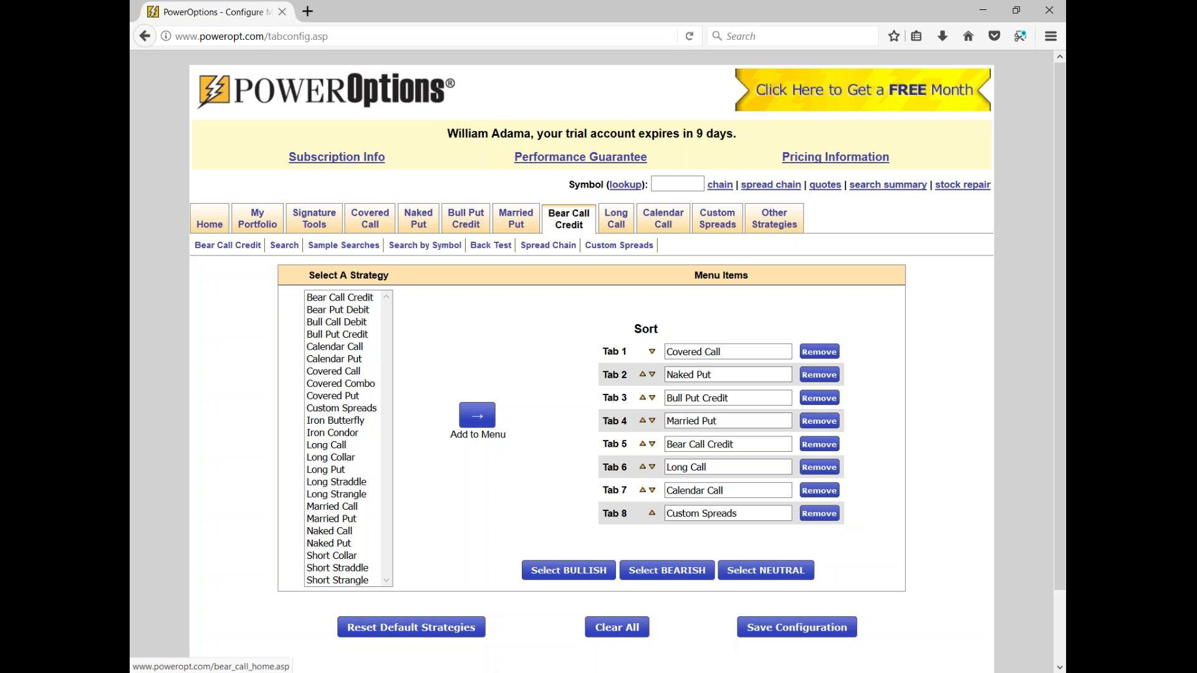
{"action": "left_click", "coordinate": [285, 245]}
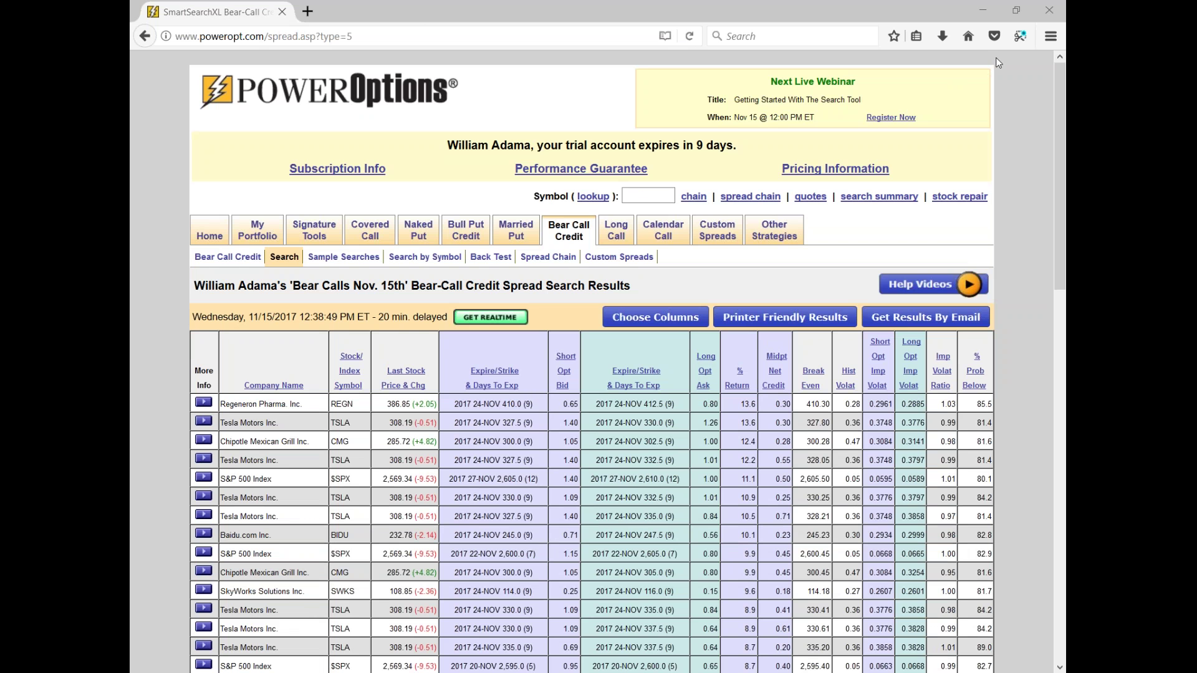
{"action": "left_click", "coordinate": [951, 323]}
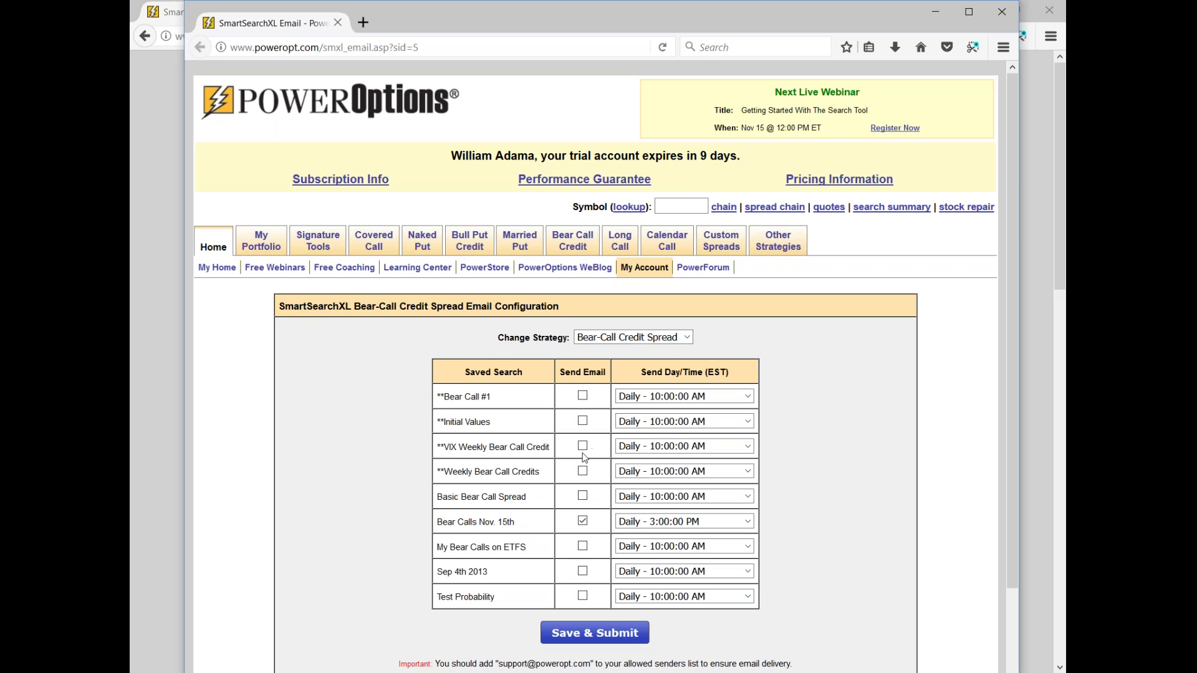
- Switch the email configuration to Long Put, enable Bollinger Bands emails at Daily - 2:00:00 PM, and close the window without saving
{"action": "left_click", "coordinate": [677, 340]}
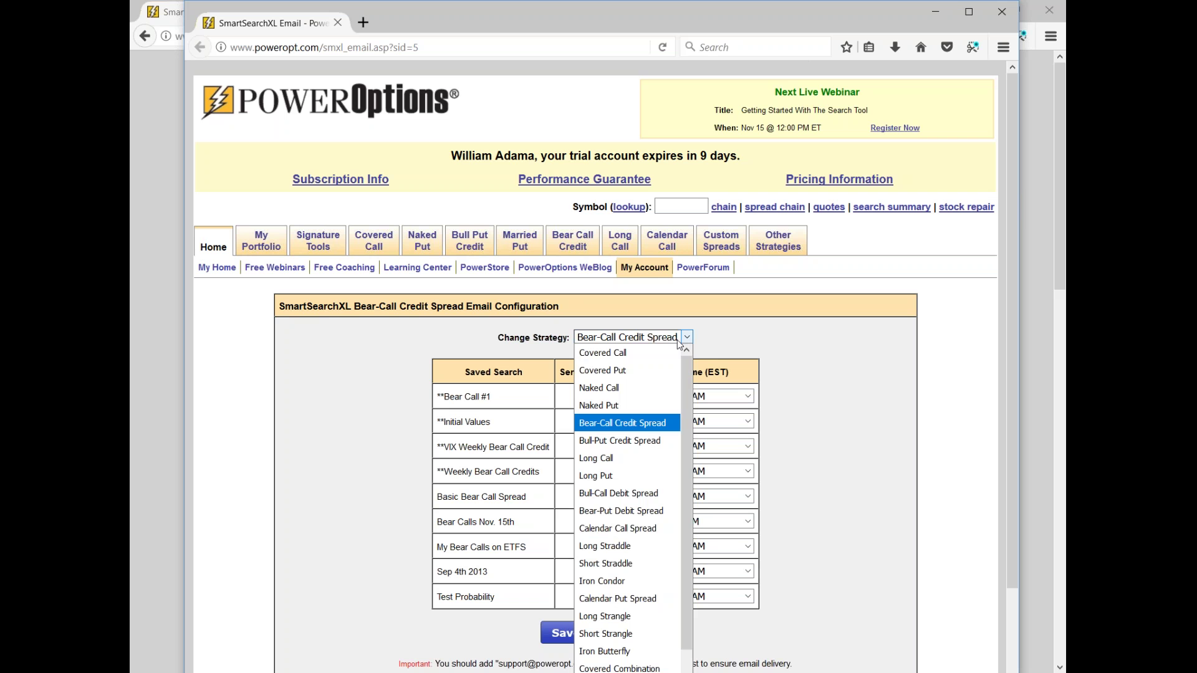
{"action": "left_click", "coordinate": [651, 474]}
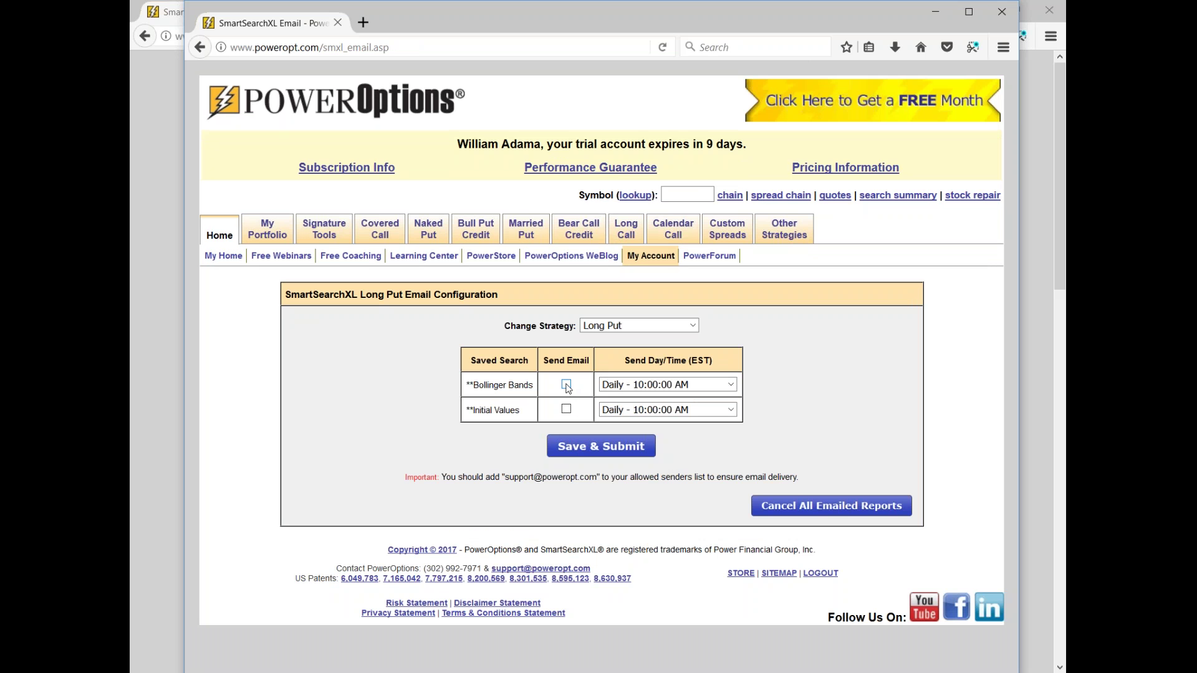
{"action": "left_click", "coordinate": [567, 386]}
{"action": "left_click", "coordinate": [667, 391]}
{"action": "left_click", "coordinate": [657, 472]}
{"action": "left_click", "coordinate": [634, 325]}
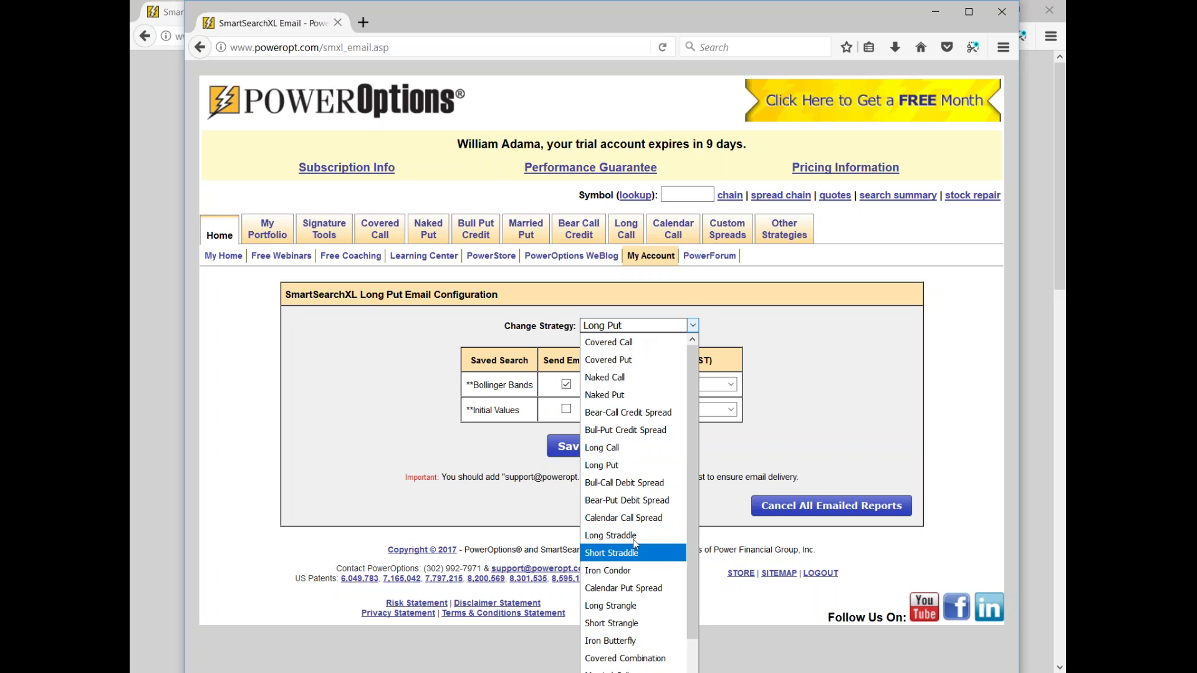
{"action": "left_click", "coordinate": [776, 337]}
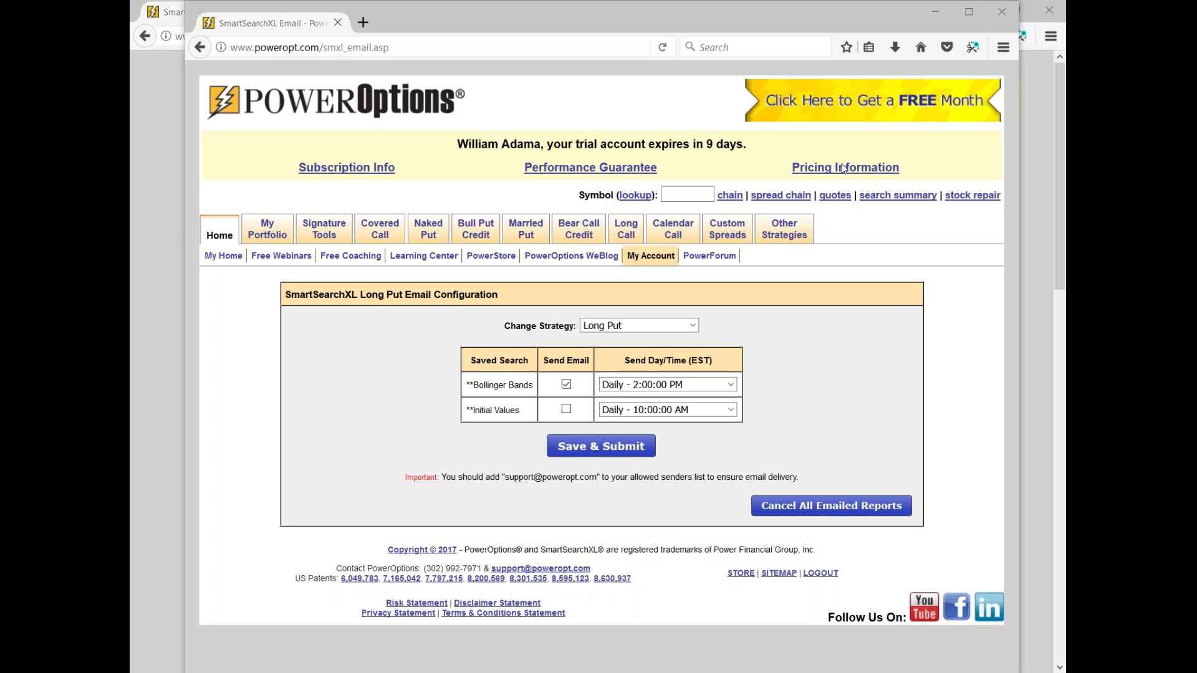
{"action": "left_click", "coordinate": [1010, 19]}
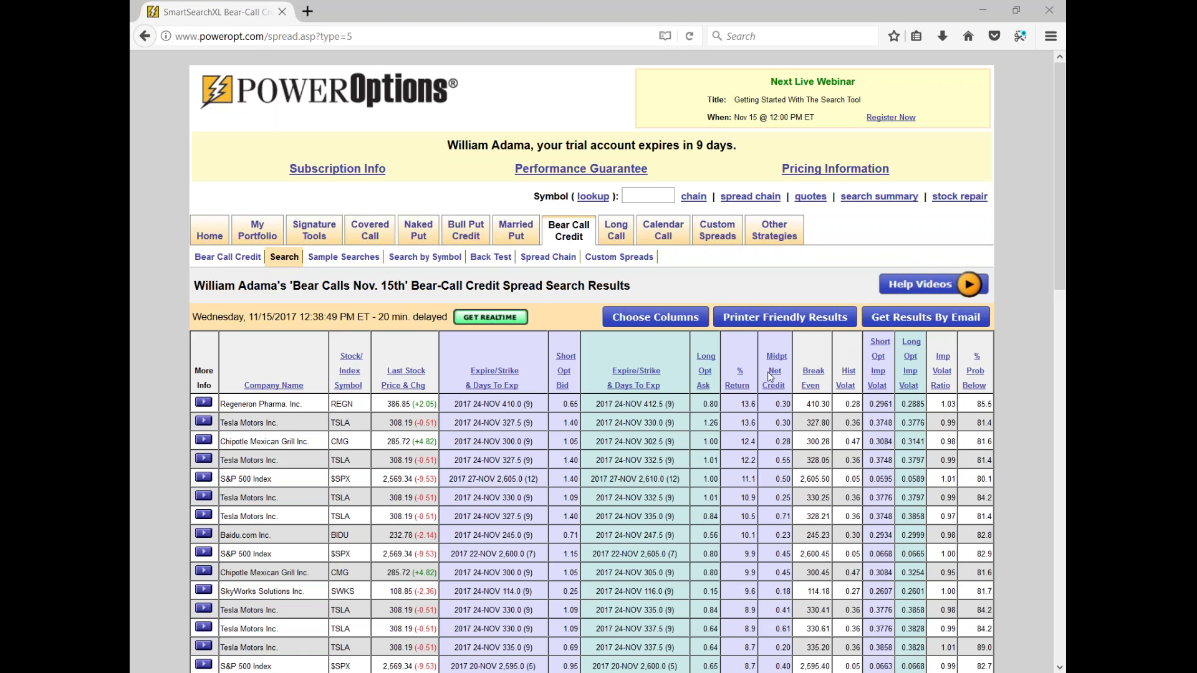
- Open the Free Webinars page from the home section and copy its web address
{"action": "mouse_move", "coordinate": [197, 236]}
{"action": "left_click", "coordinate": [197, 235]}
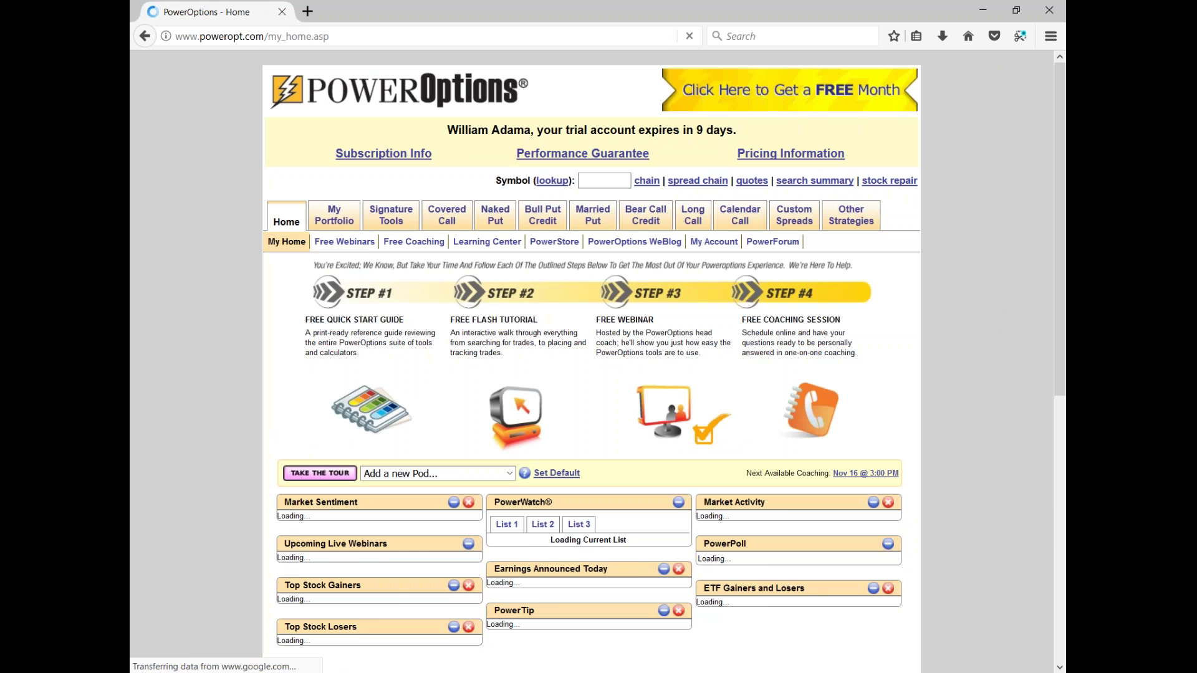
{"action": "left_click", "coordinate": [371, 245]}
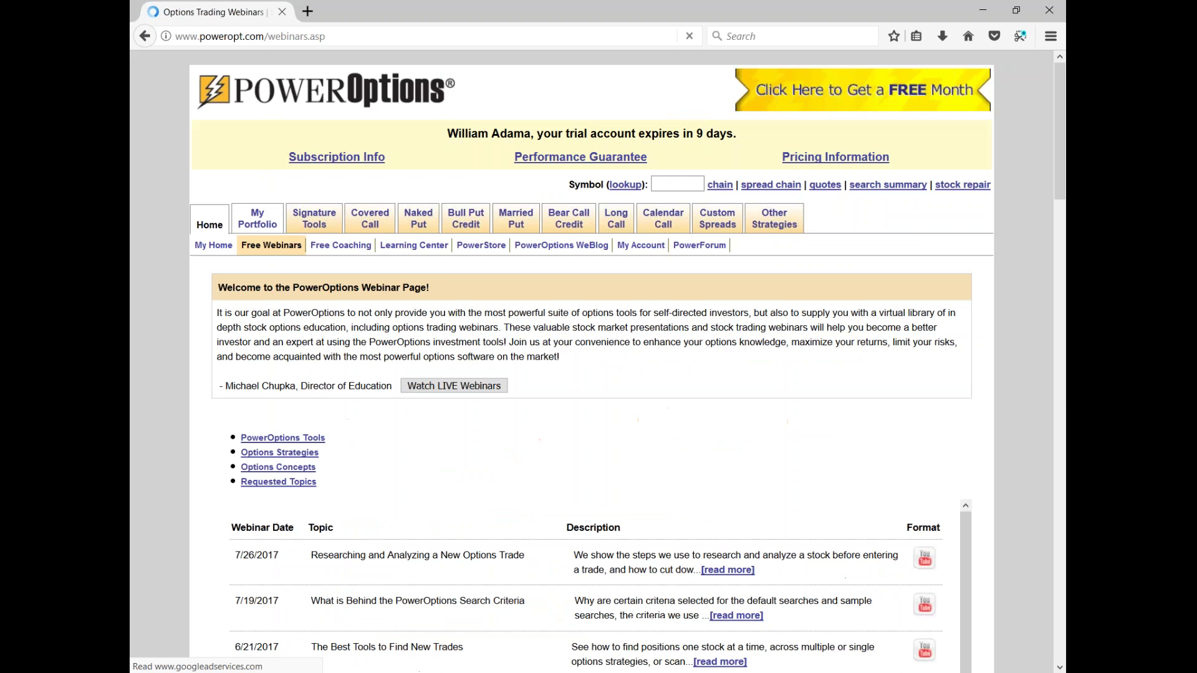
{"action": "left_click", "coordinate": [349, 36]}
{"action": "right_click", "coordinate": [349, 37]}
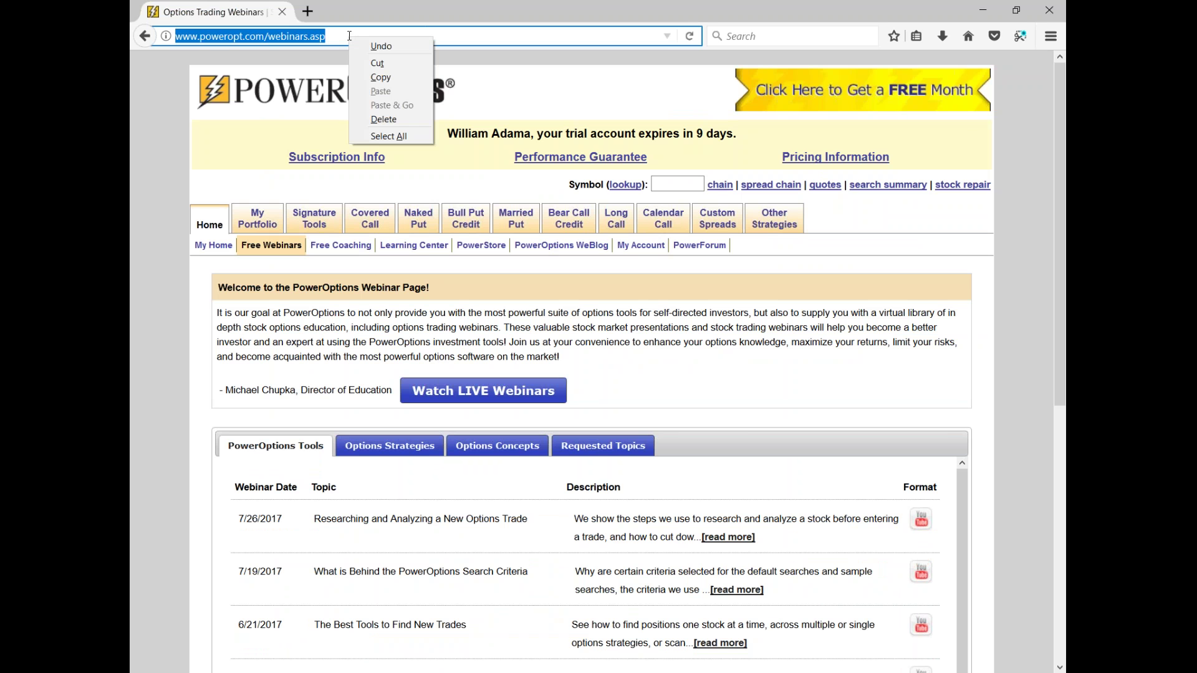
{"action": "left_click", "coordinate": [389, 77]}
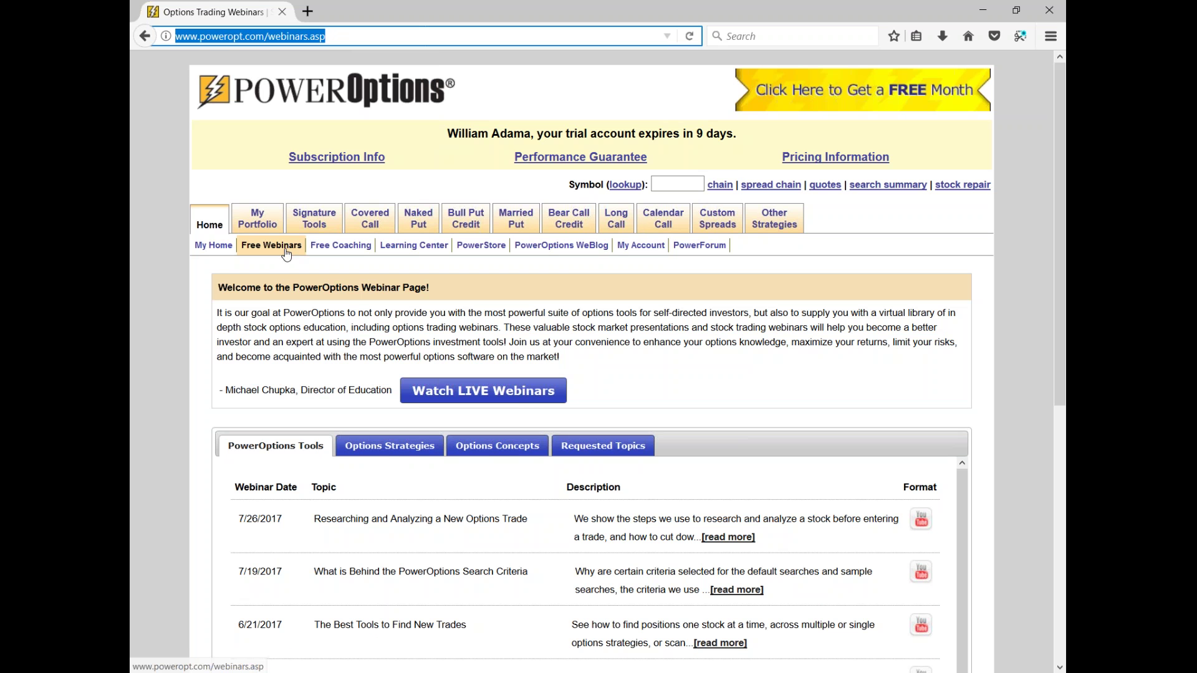
{"action": "left_click", "coordinate": [838, 490]}
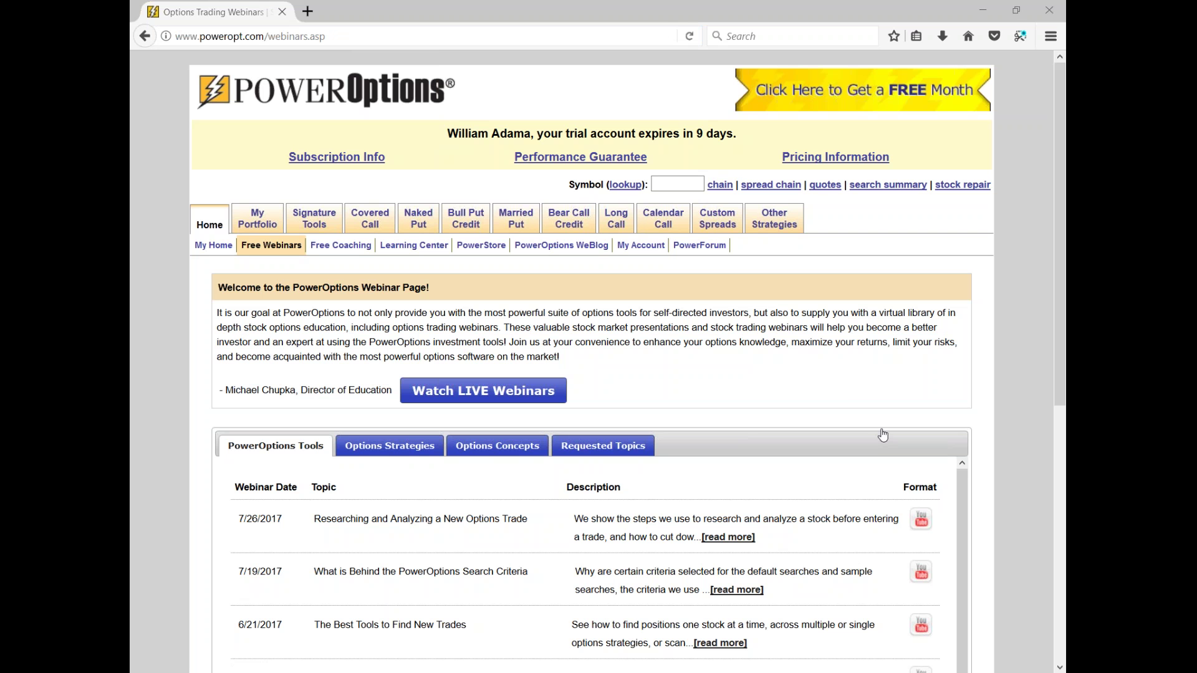
{"action": "left_click", "coordinate": [332, 36]}
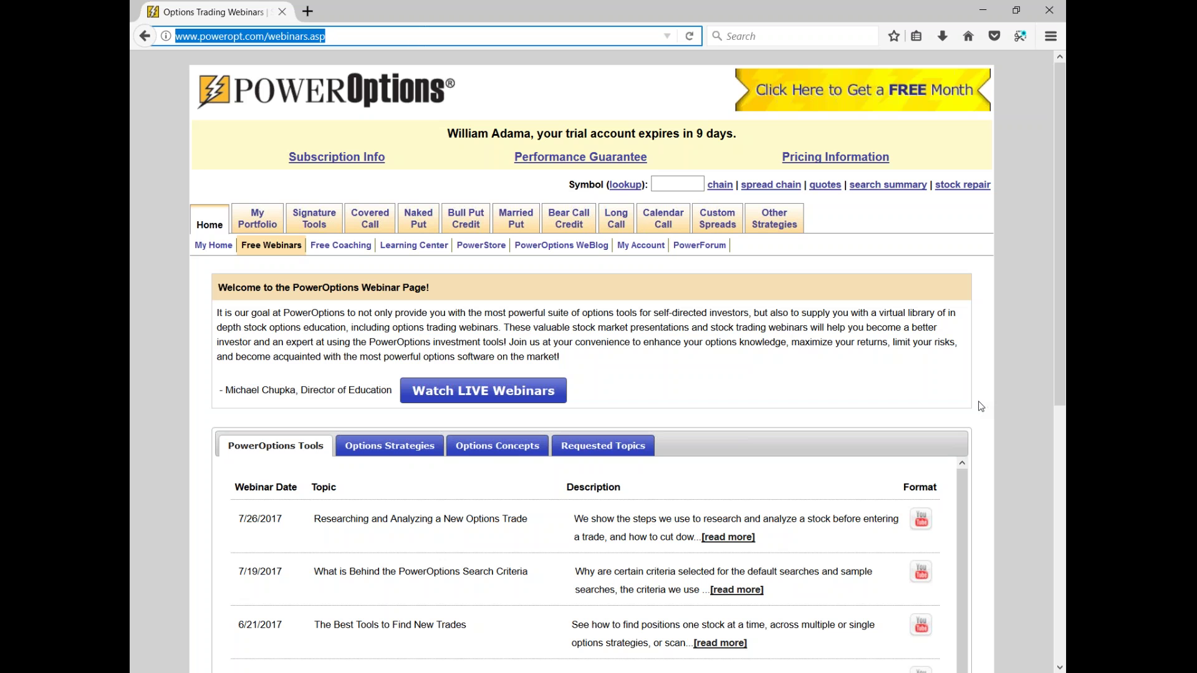
- Look through the PowerOptions Tools and Options Strategies webinars, highlighting Researching and Analyzing a New Options Trade and Debit Spreads vs. Credit Spreads
{"action": "scroll", "coordinate": [644, 500], "scroll_direction": "down", "scroll_amount": 3}
{"action": "scroll", "coordinate": [644, 500], "scroll_direction": "up", "scroll_amount": 3}
{"action": "left_click_drag", "start_coordinate": [314, 519], "coordinate": [532, 534]}
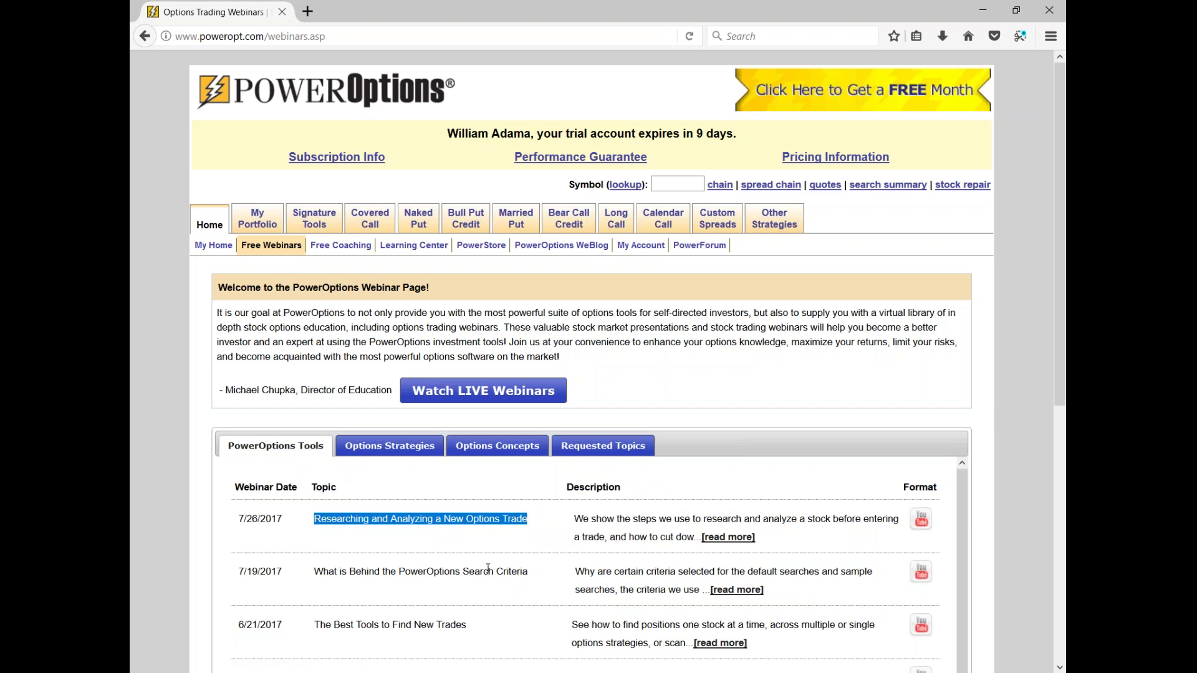
{"action": "left_click", "coordinate": [393, 447]}
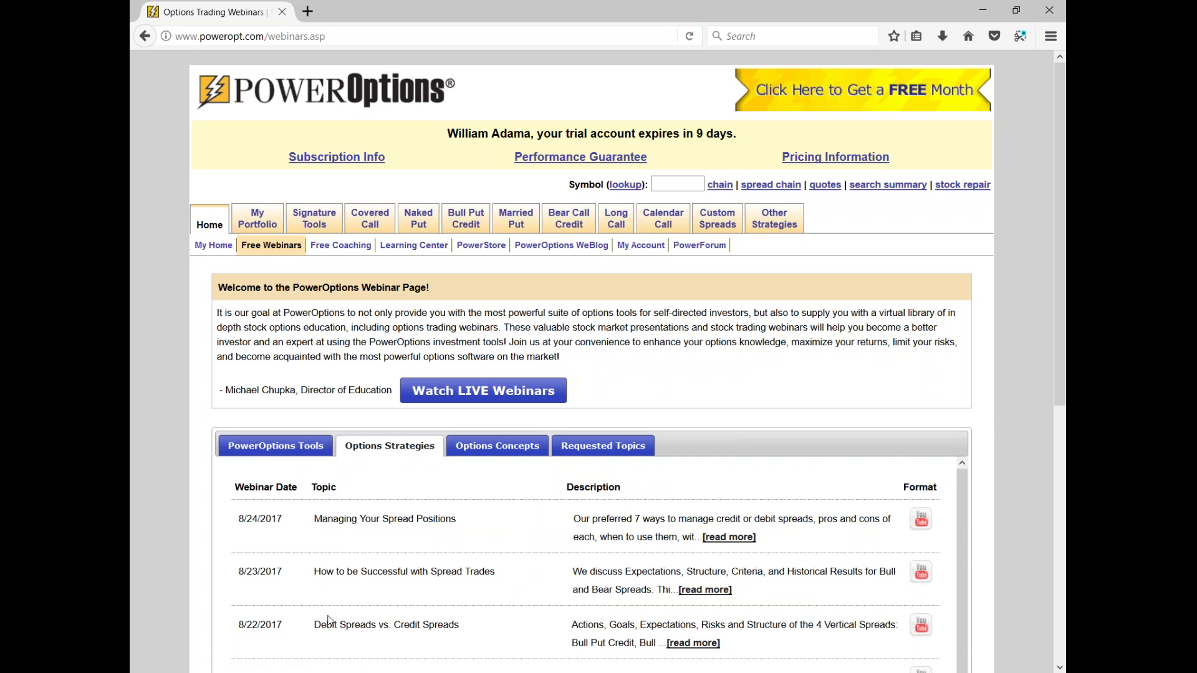
{"action": "left_click_drag", "start_coordinate": [320, 624], "coordinate": [461, 624]}
{"action": "scroll", "coordinate": [464, 604], "scroll_direction": "down", "scroll_amount": 2}
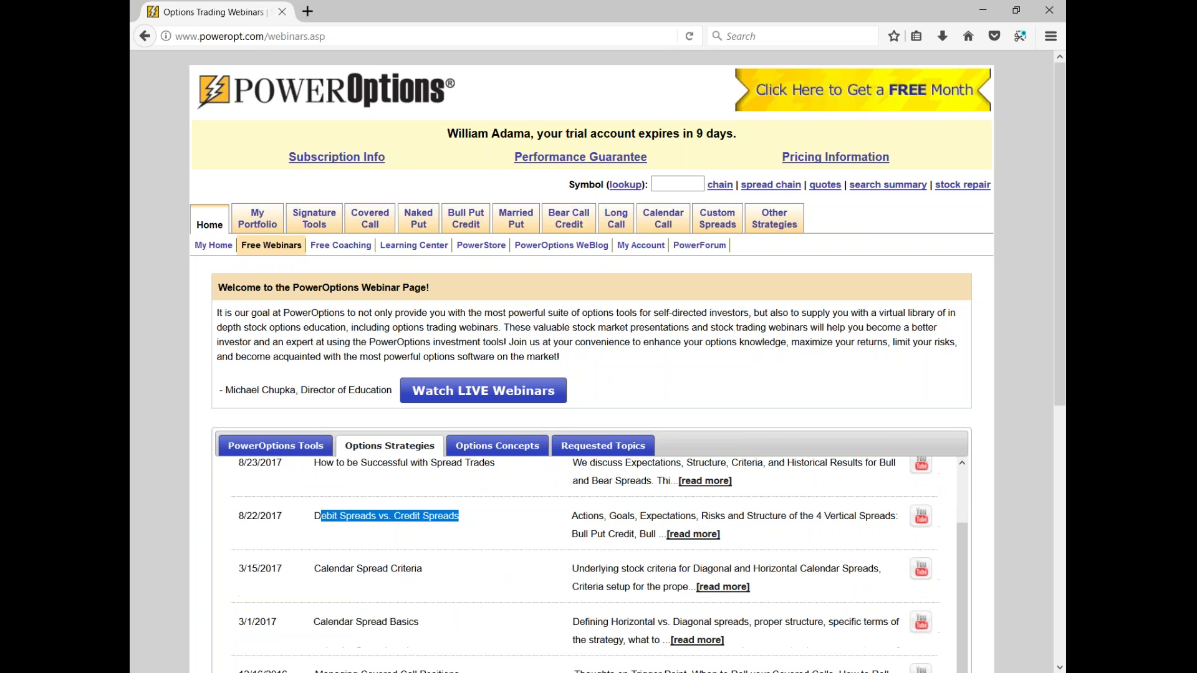
{"action": "scroll", "coordinate": [447, 581], "scroll_direction": "up", "scroll_amount": 2}
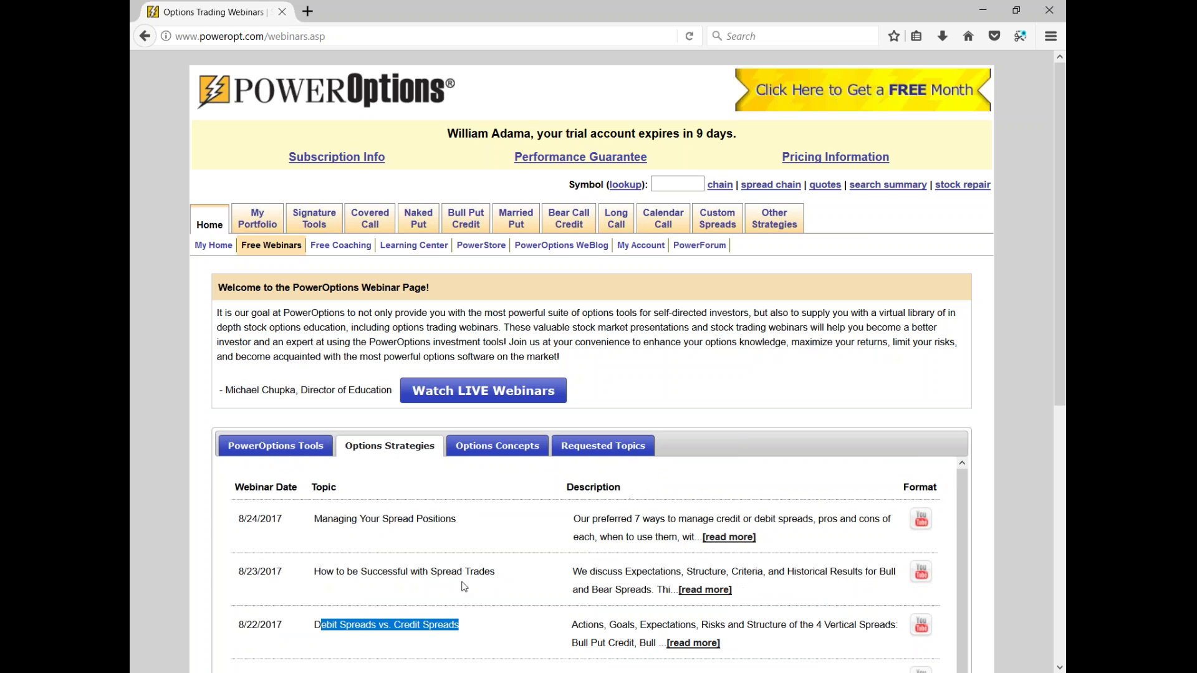
- View the Options Concepts webinars, highlight the Manage Your Broken Position! topic, and show the Requested Topics webinars
{"action": "left_click", "coordinate": [474, 446]}
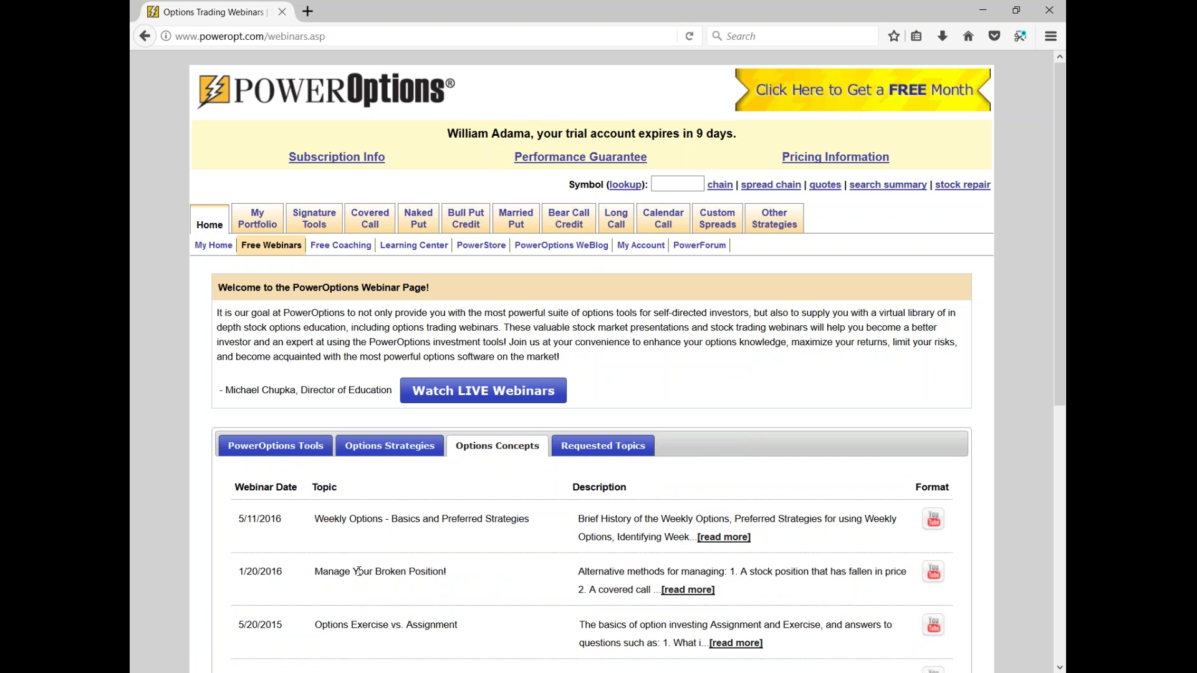
{"action": "left_click_drag", "start_coordinate": [359, 572], "coordinate": [486, 579]}
{"action": "left_click", "coordinate": [489, 582]}
{"action": "left_click", "coordinate": [598, 449]}
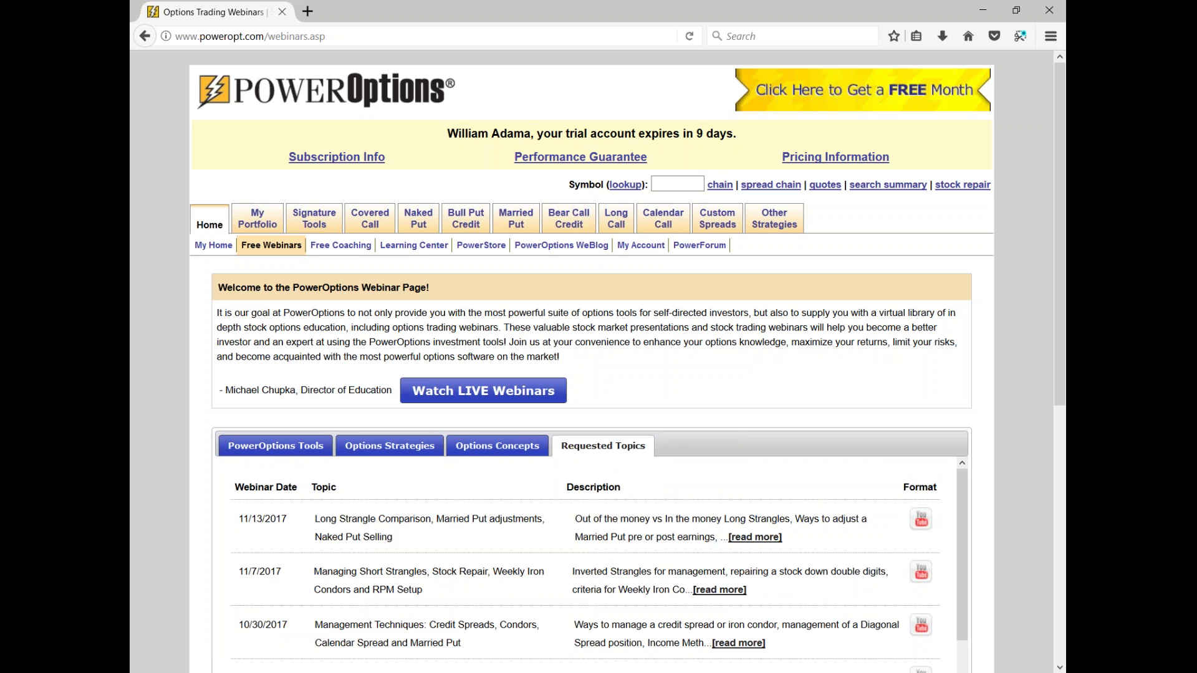